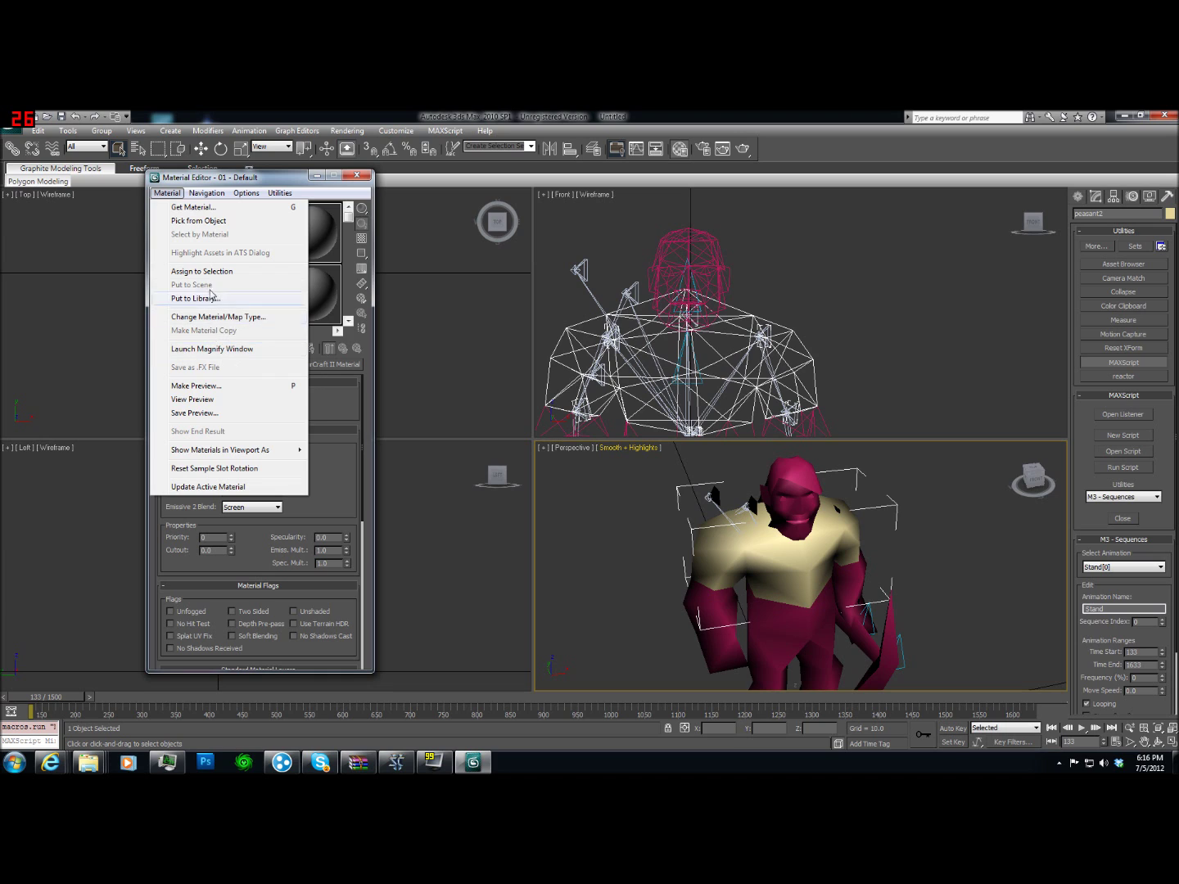
Turn on the Unfogged and Two Sided material flags for 01 - Default
{"action": "mouse_move", "coordinate": [237, 194]}
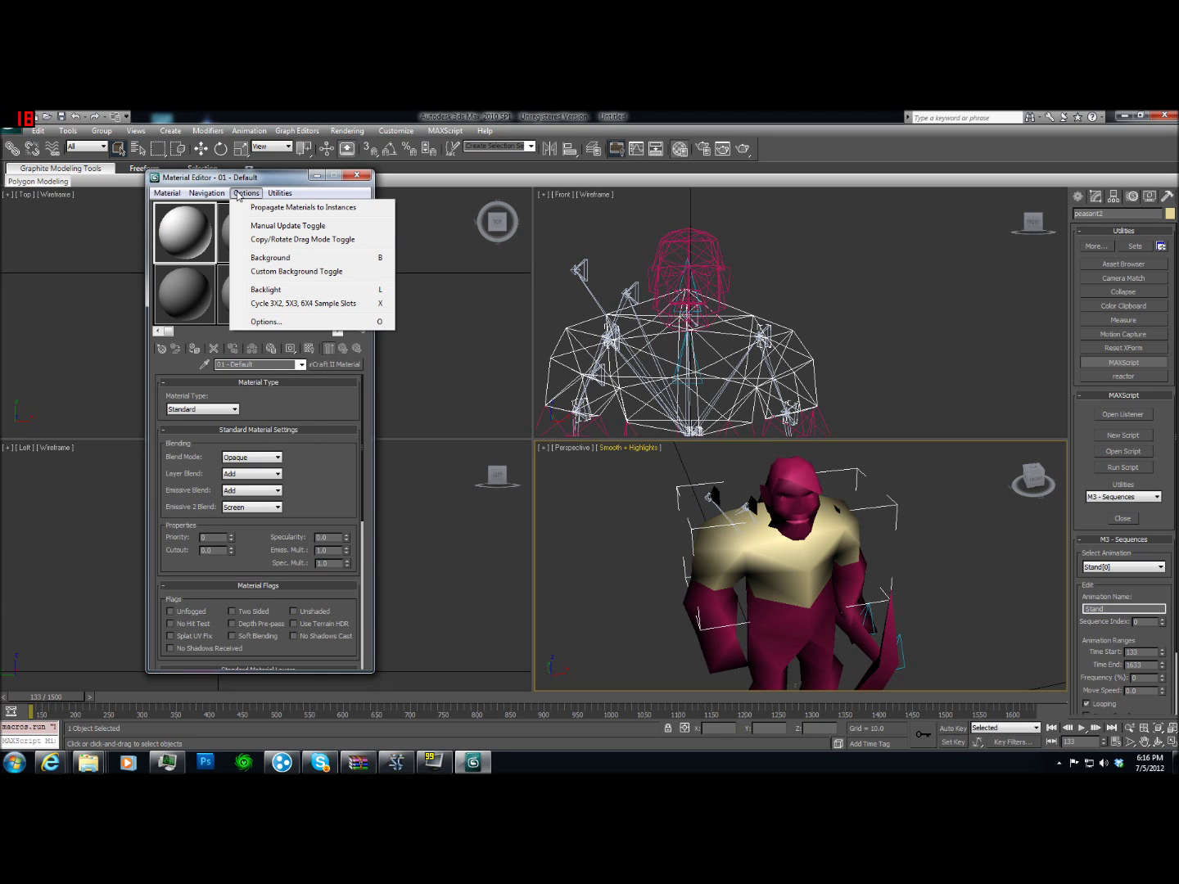
{"action": "left_click", "coordinate": [314, 463]}
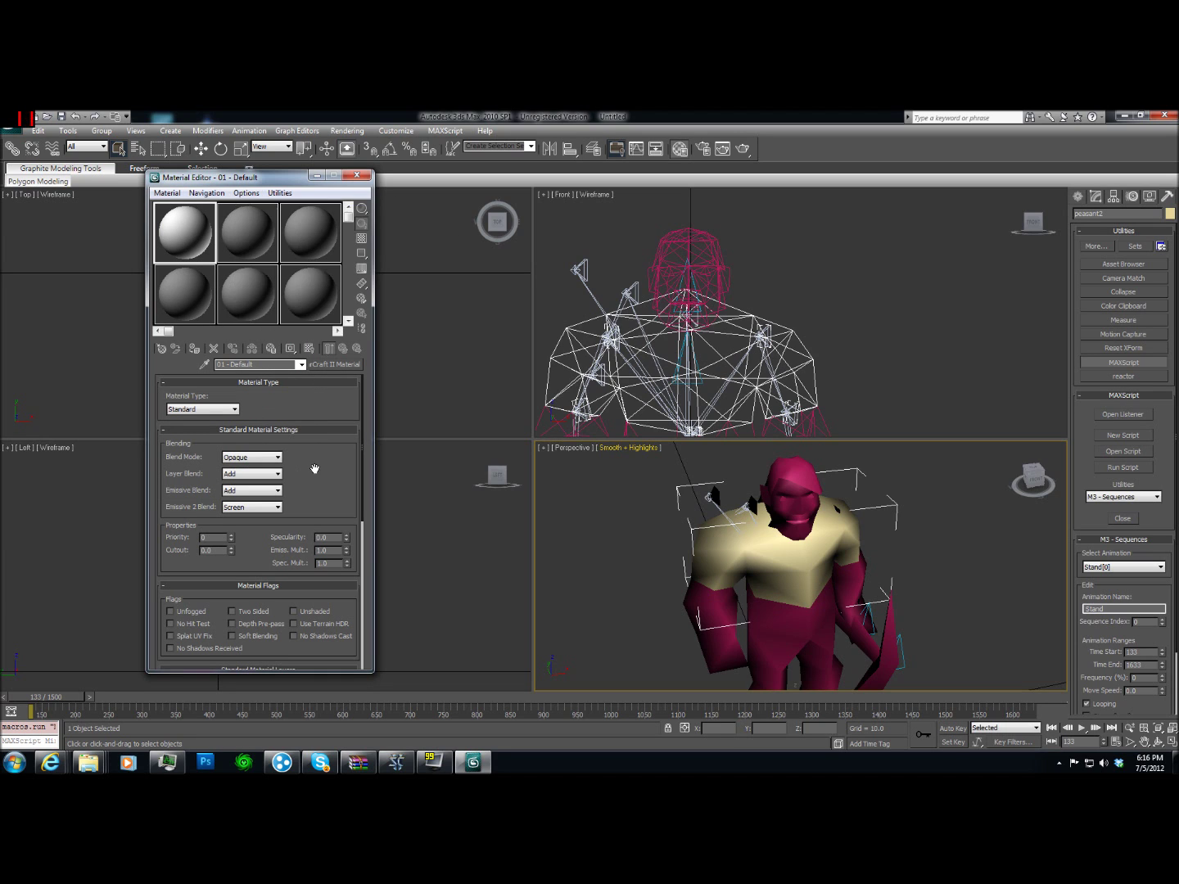
{"action": "mouse_move", "coordinate": [313, 464]}
{"action": "left_mouse_down"}
{"action": "mouse_move", "coordinate": [305, 430]}
{"action": "mouse_move", "coordinate": [319, 457]}
{"action": "left_mouse_up"}
{"action": "left_click", "coordinate": [187, 615]}
{"action": "left_click", "coordinate": [233, 616]}
Scroll the material parameters down to the Diffuse Map slot
{"action": "left_click_drag", "start_coordinate": [334, 470], "coordinate": [336, 422]}
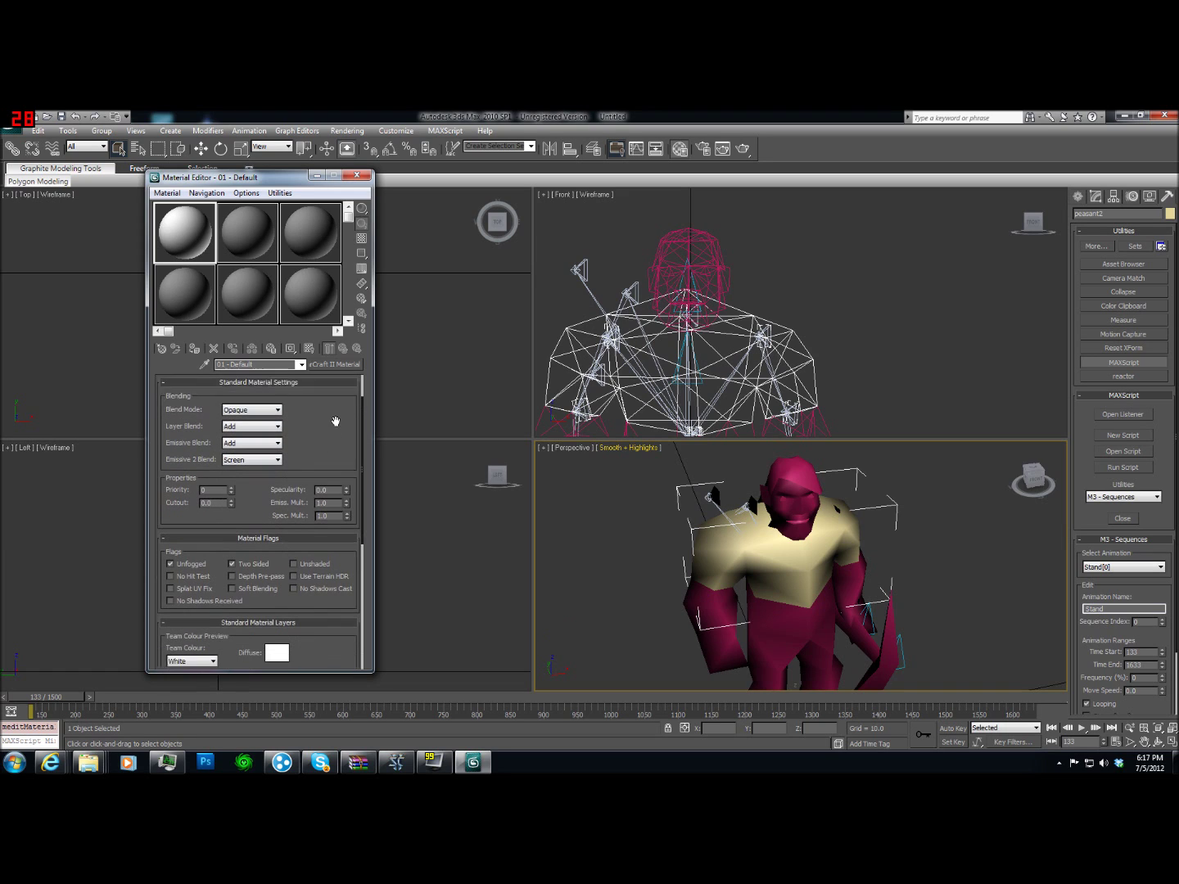
{"action": "scroll", "coordinate": [332, 427], "scroll_direction": "down", "scroll_amount": 1}
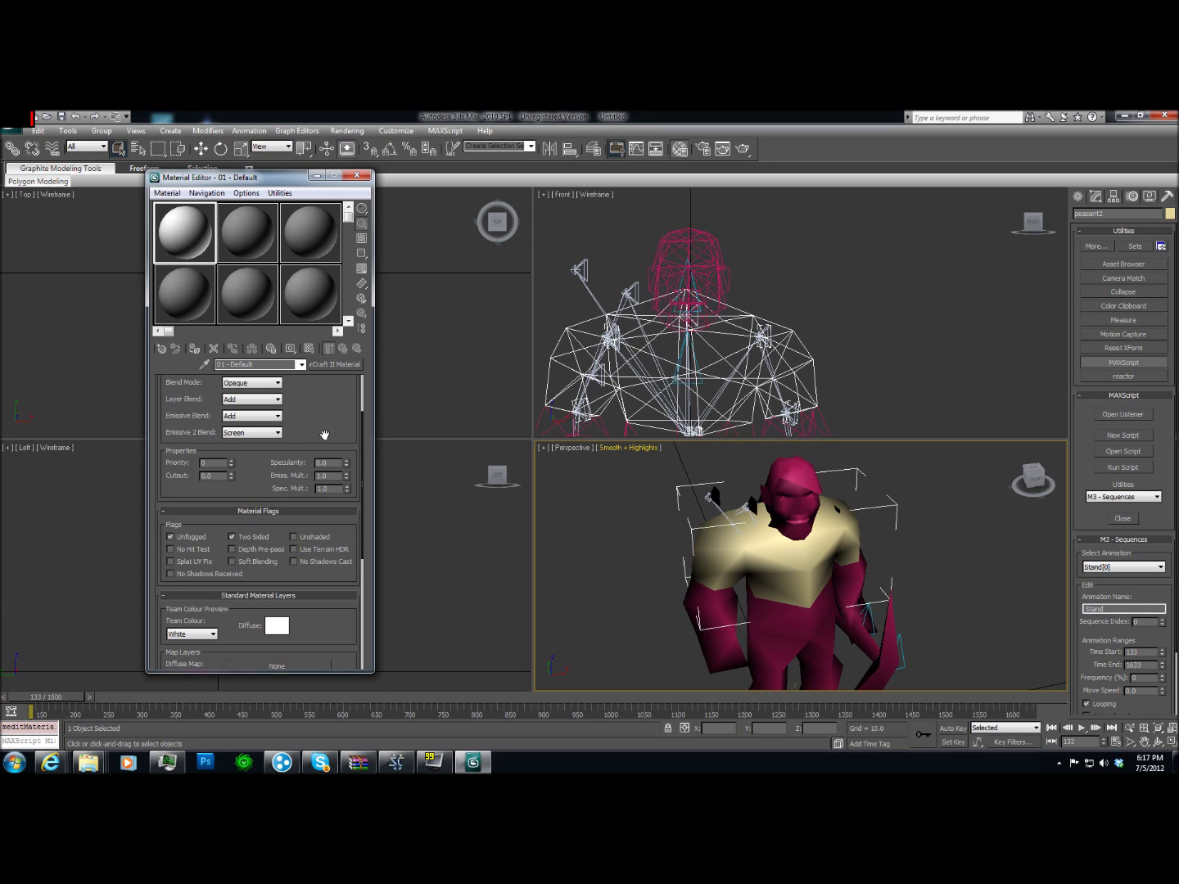
{"action": "scroll", "coordinate": [321, 593], "scroll_direction": "down", "scroll_amount": 1}
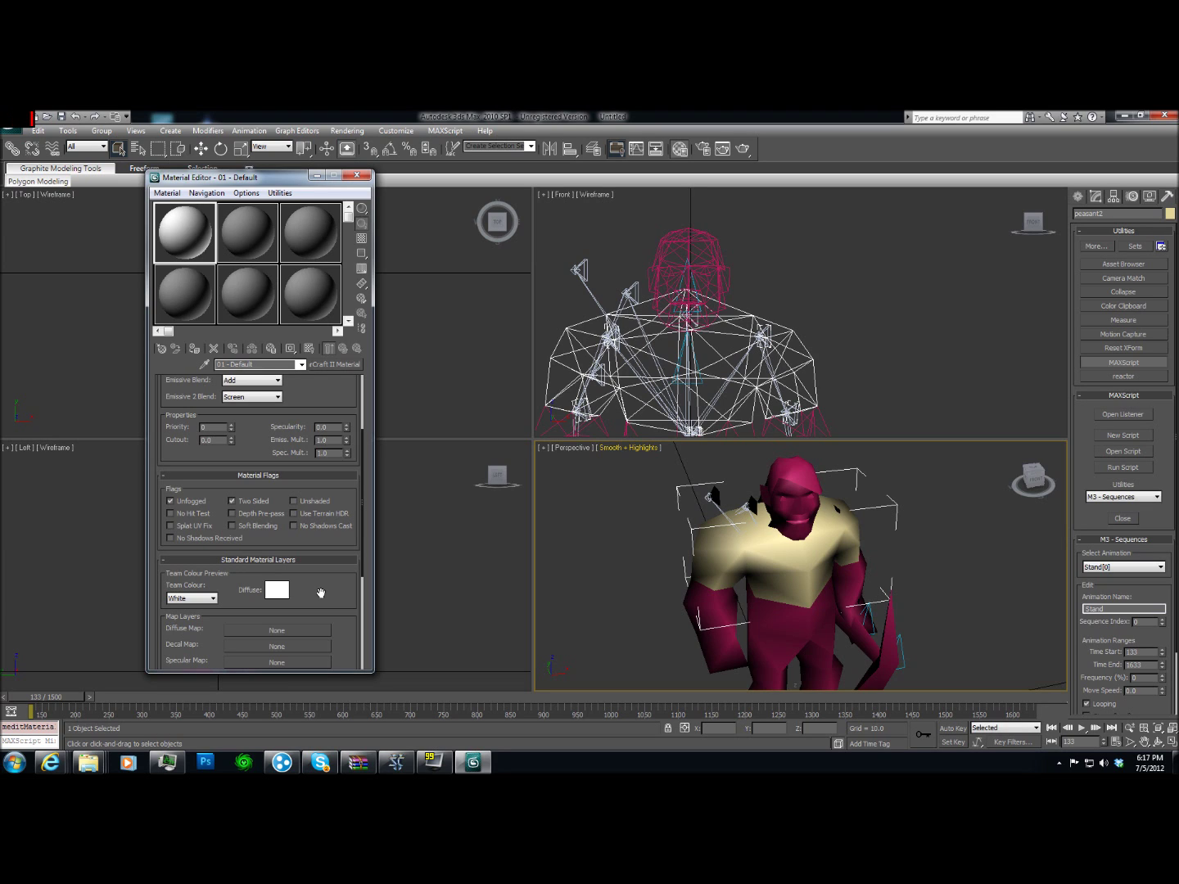
{"action": "scroll", "coordinate": [321, 592], "scroll_direction": "down", "scroll_amount": 4}
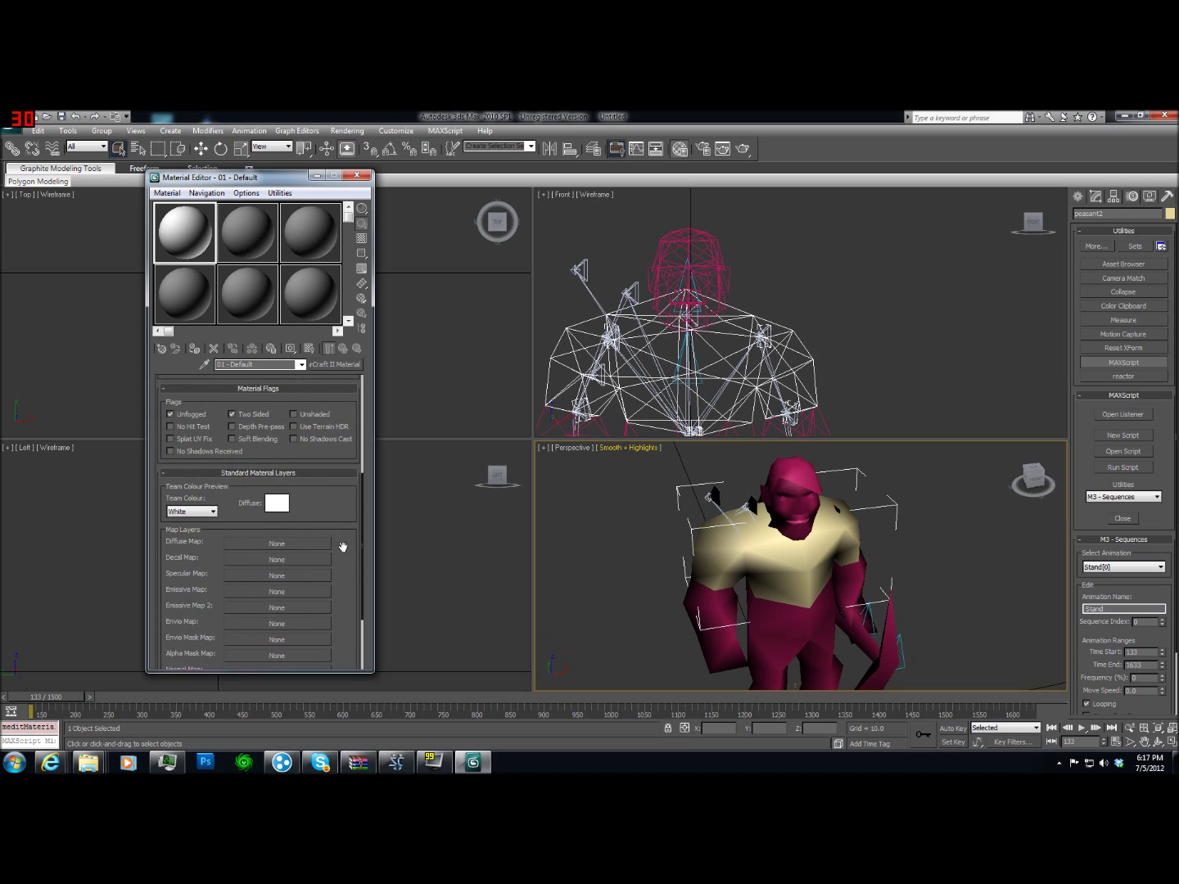
{"action": "scroll", "coordinate": [340, 514], "scroll_direction": "up", "scroll_amount": 2}
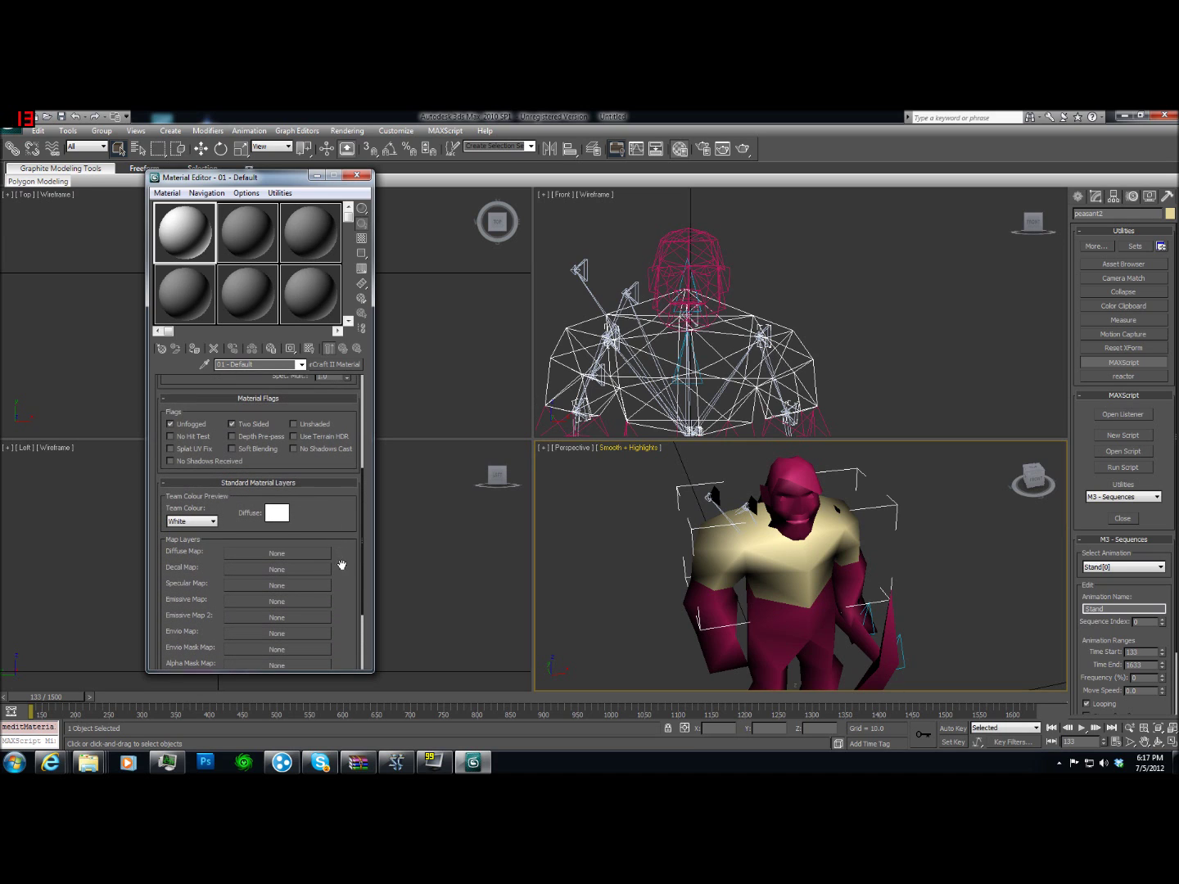
Make the diffuse map a StarCraft II Layer using a standard Bitmap
{"action": "left_click", "coordinate": [309, 560]}
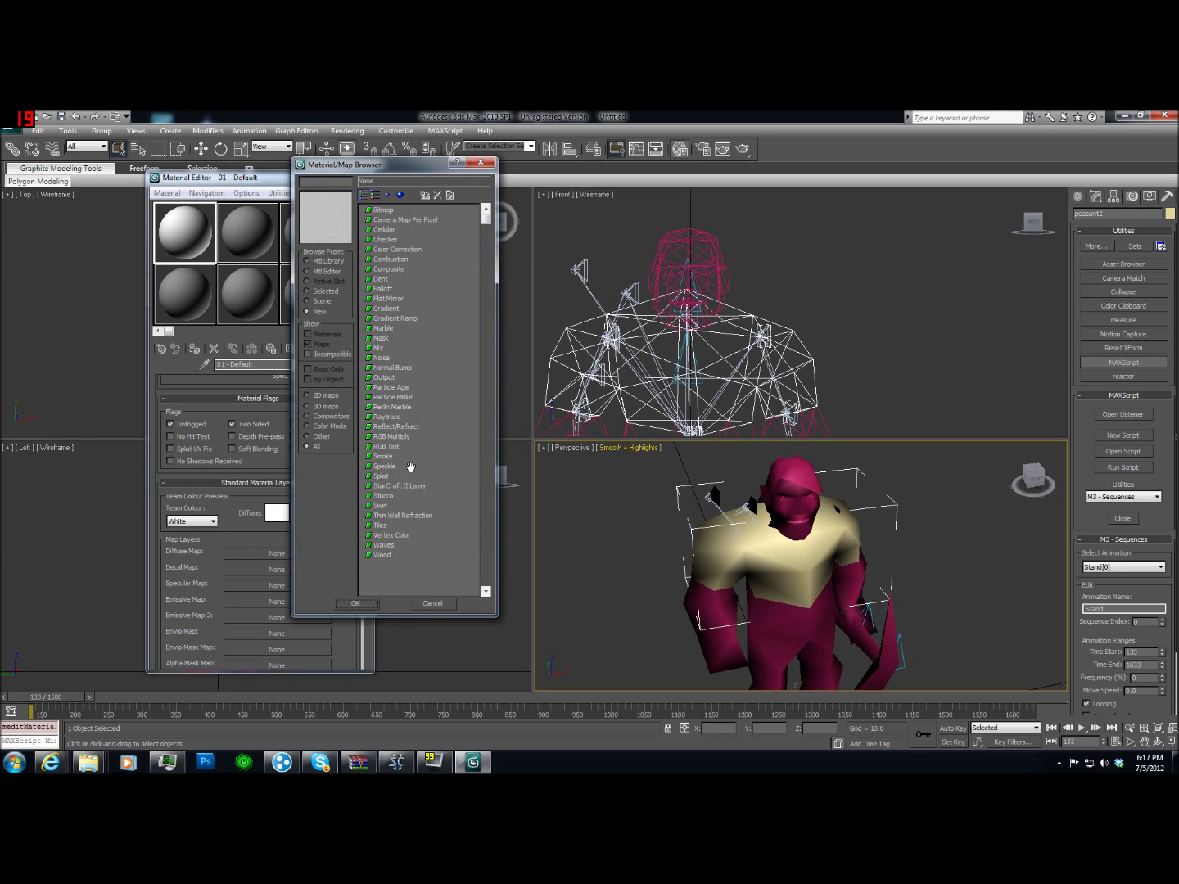
{"action": "left_click", "coordinate": [403, 486]}
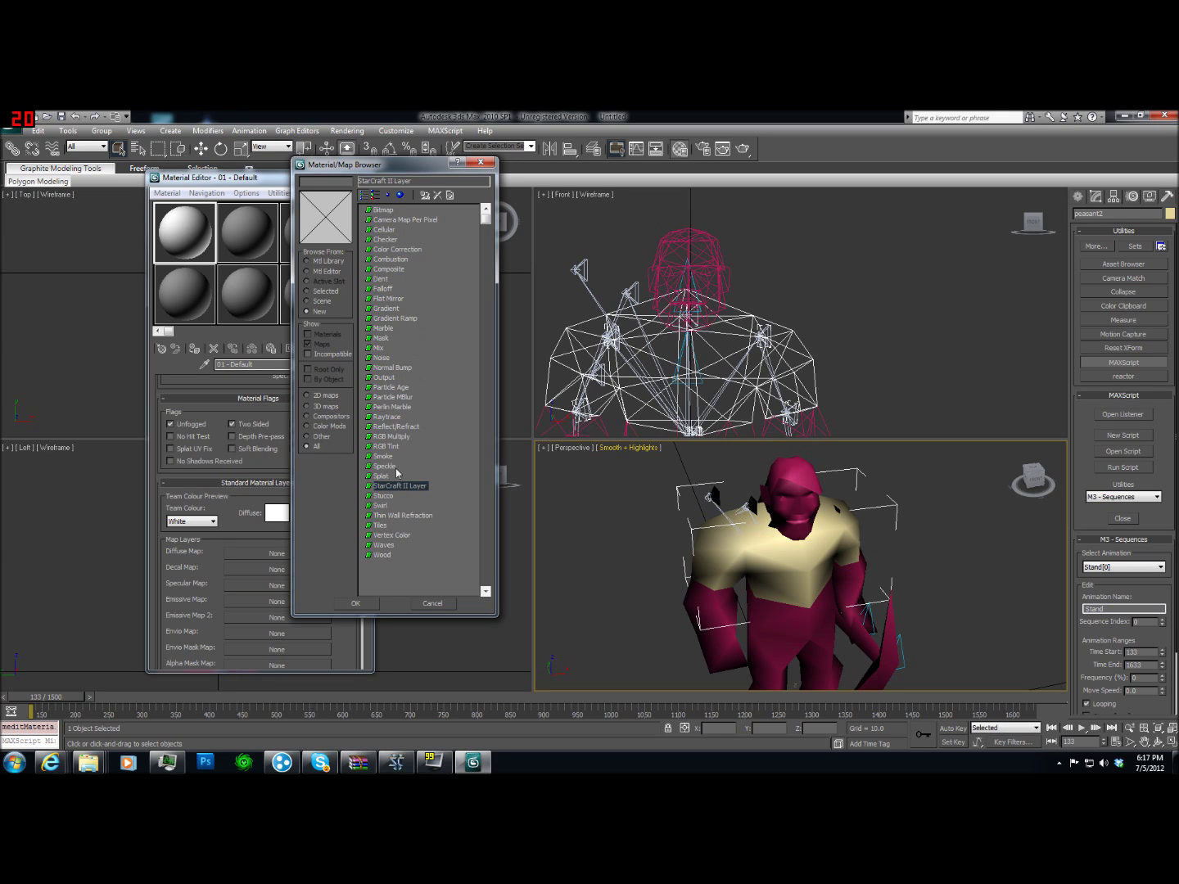
{"action": "left_click", "coordinate": [370, 606]}
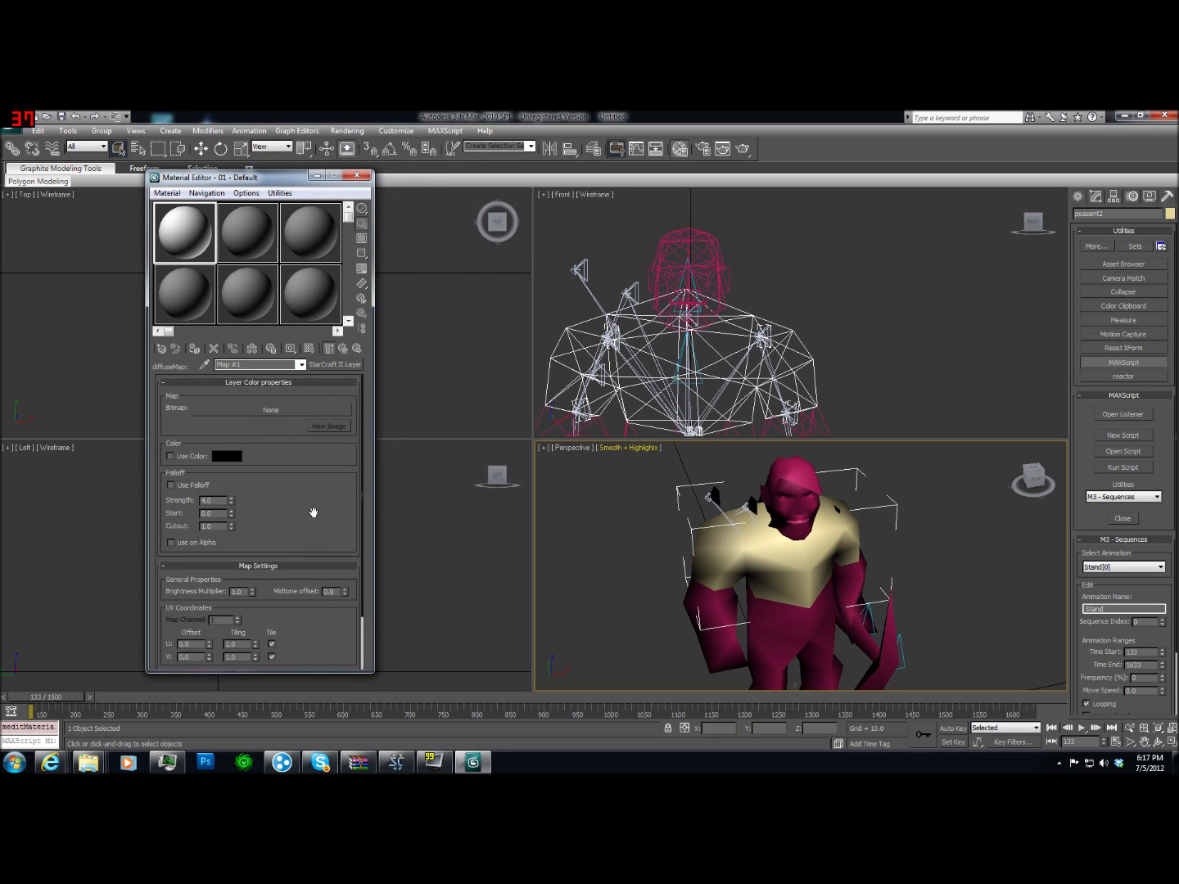
{"action": "left_click", "coordinate": [262, 412]}
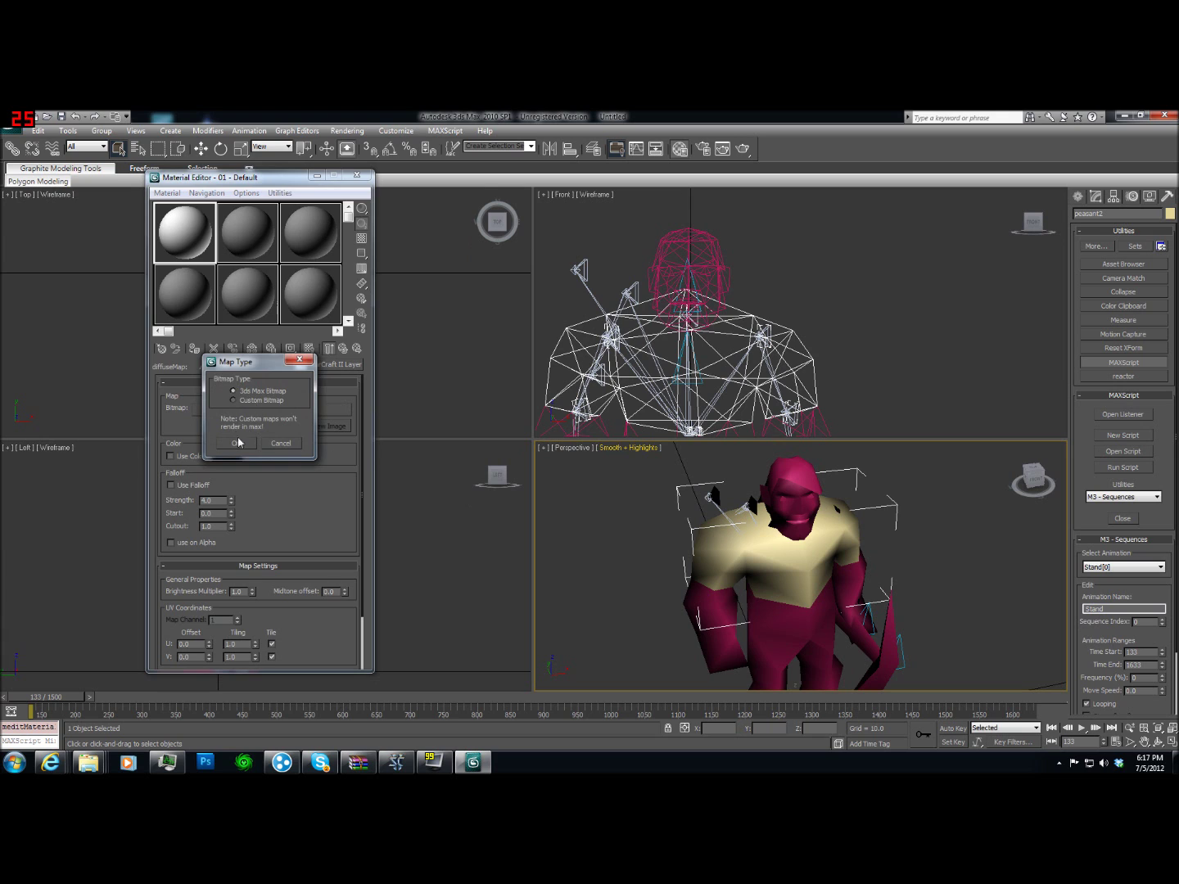
{"action": "left_click", "coordinate": [238, 443]}
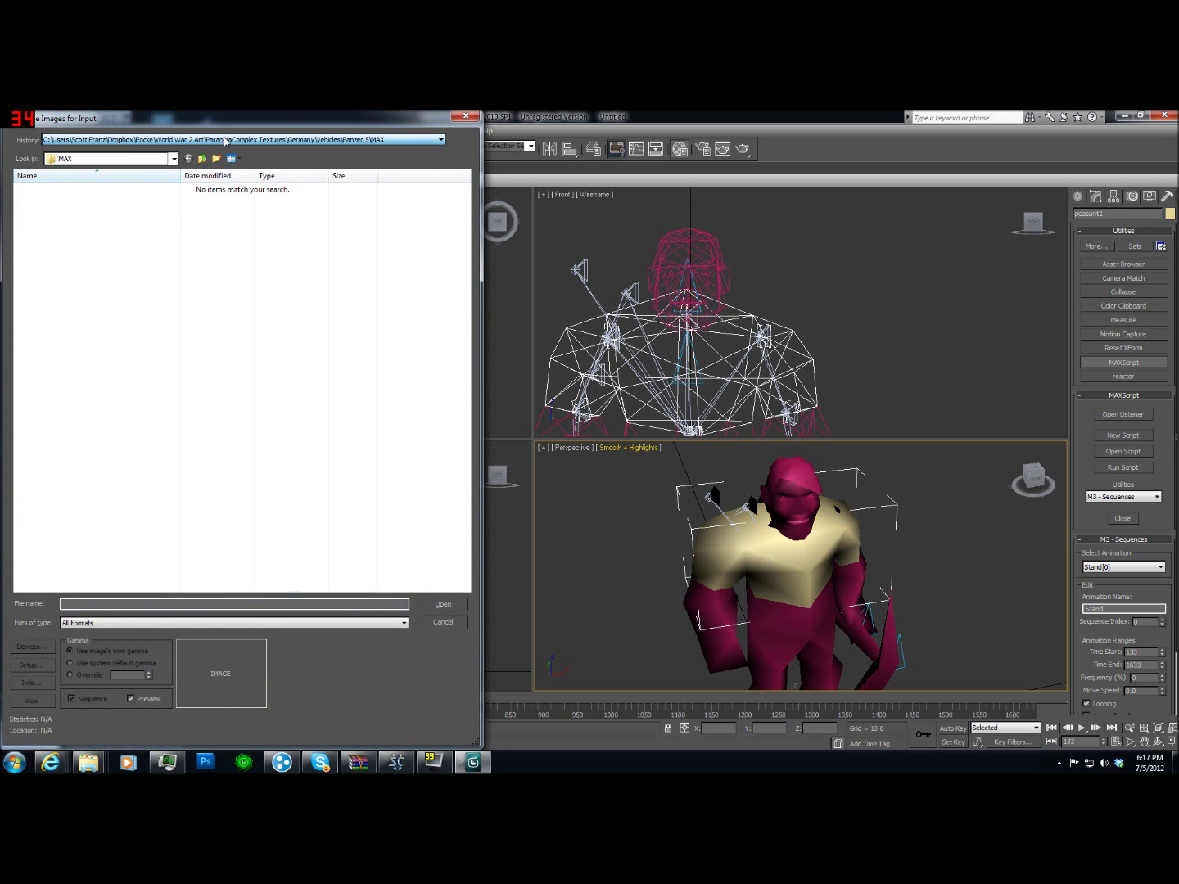
Load Peasant.dds from E:\Sc2 Maps\Models\Warcraft3\Units\Human\Peasant into the layer
{"action": "left_click", "coordinate": [174, 158]}
{"action": "left_click", "coordinate": [108, 329]}
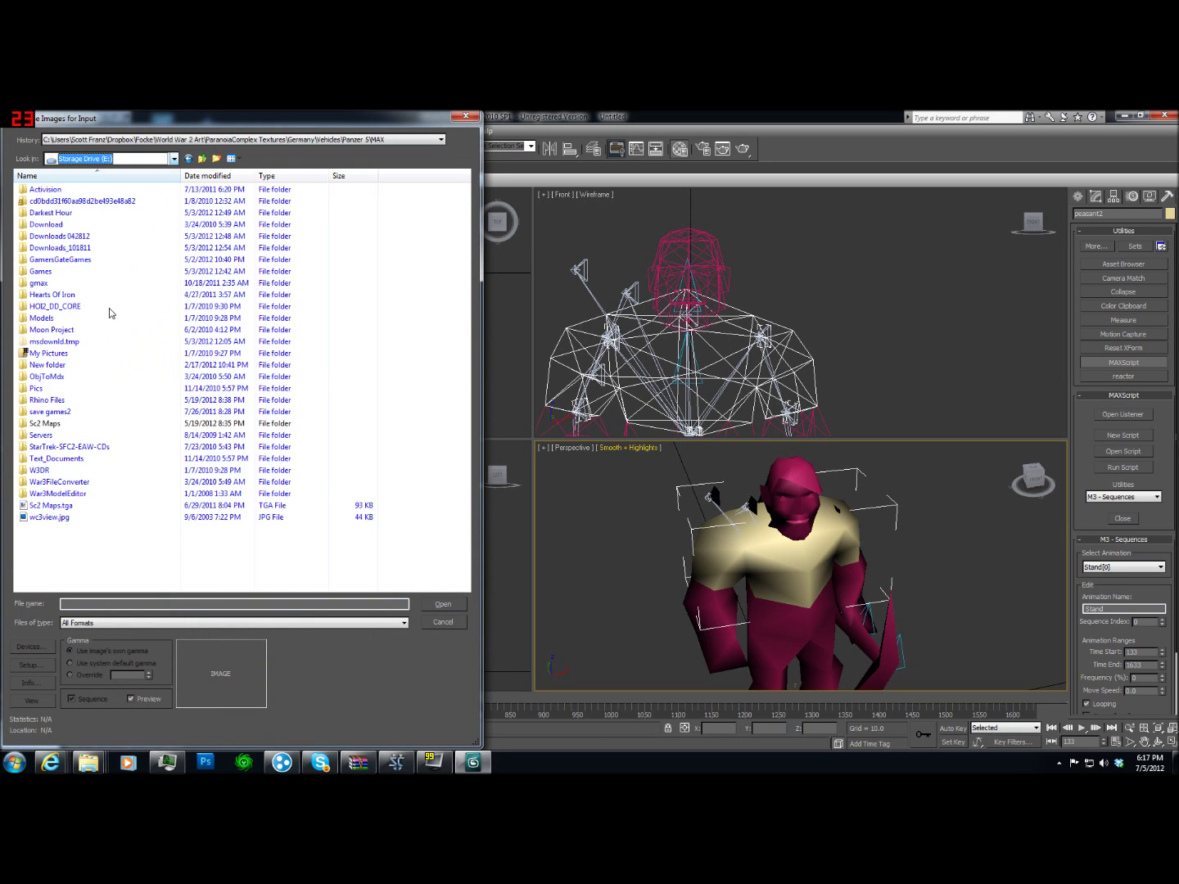
{"action": "double_click", "coordinate": [45, 424]}
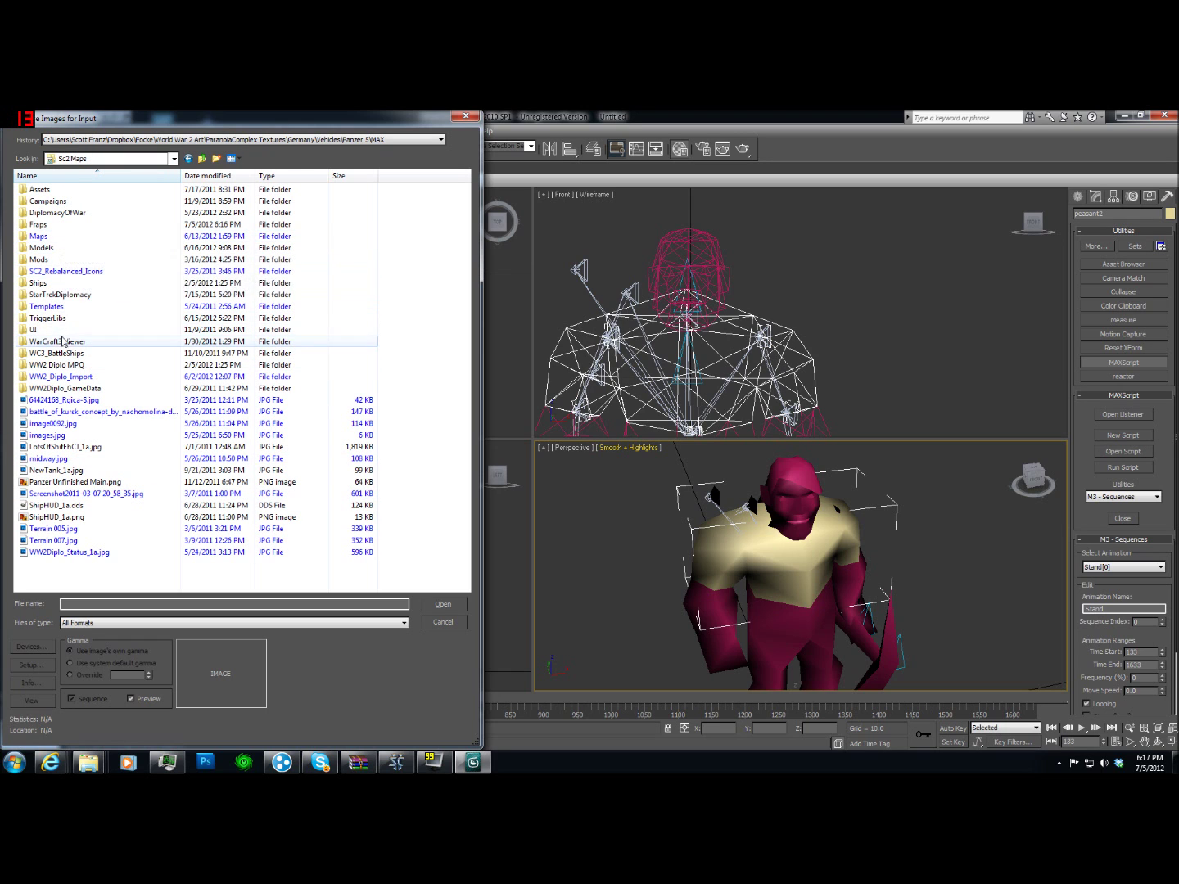
{"action": "double_click", "coordinate": [64, 247]}
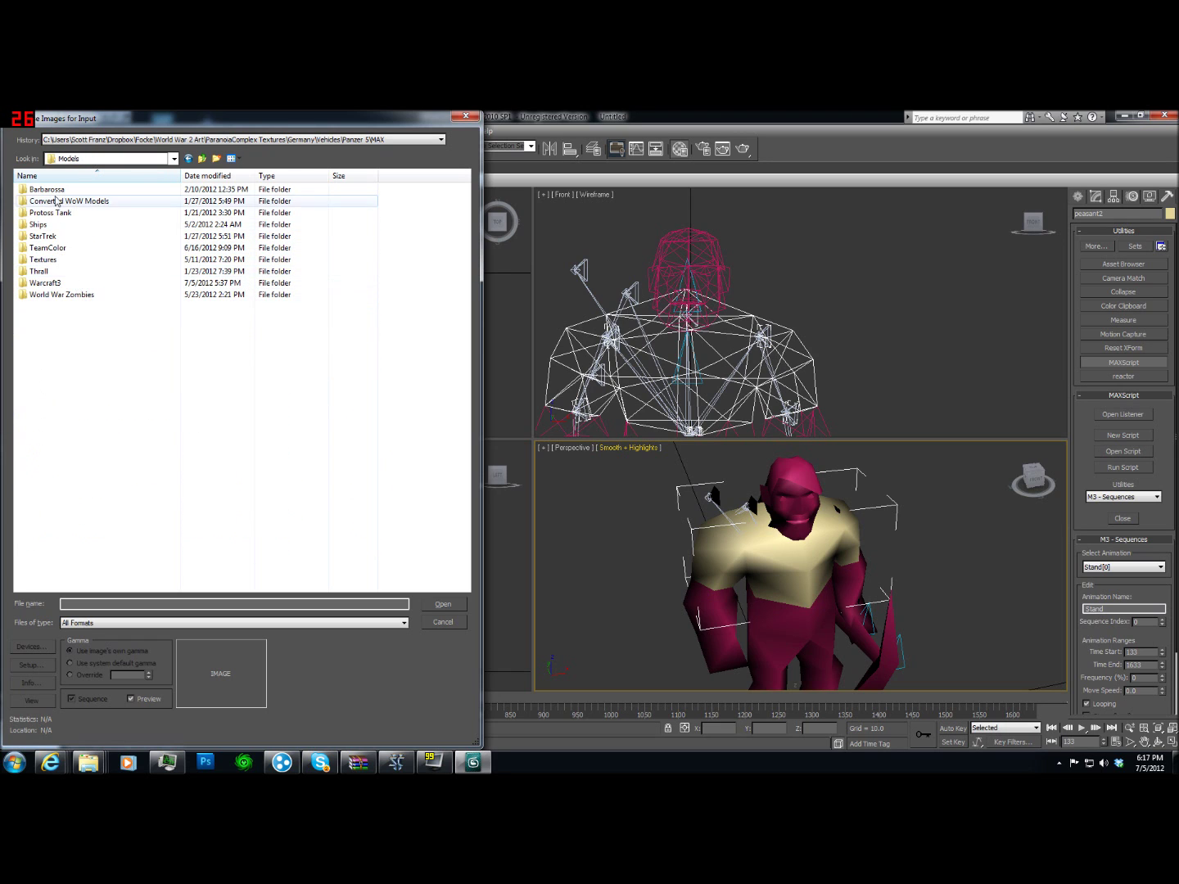
{"action": "double_click", "coordinate": [54, 283]}
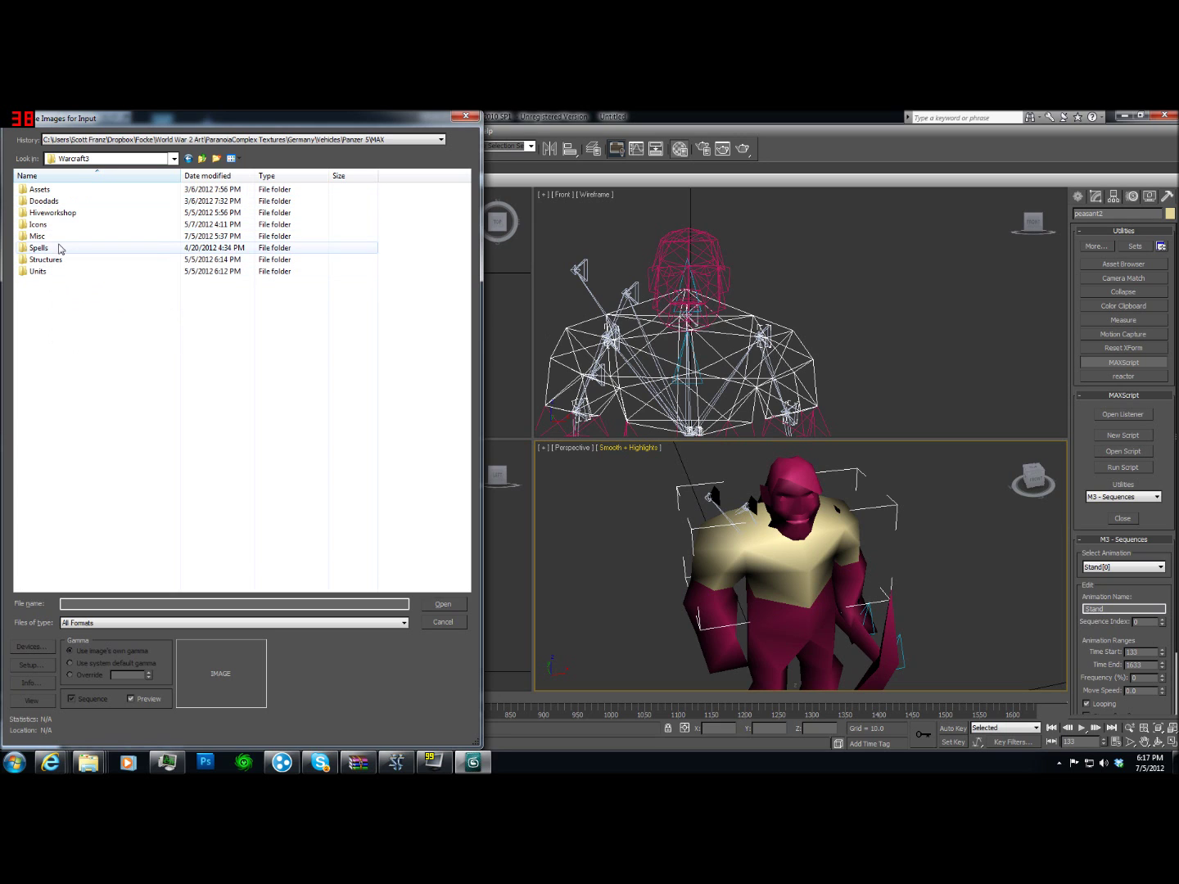
{"action": "double_click", "coordinate": [57, 271]}
{"action": "double_click", "coordinate": [58, 201]}
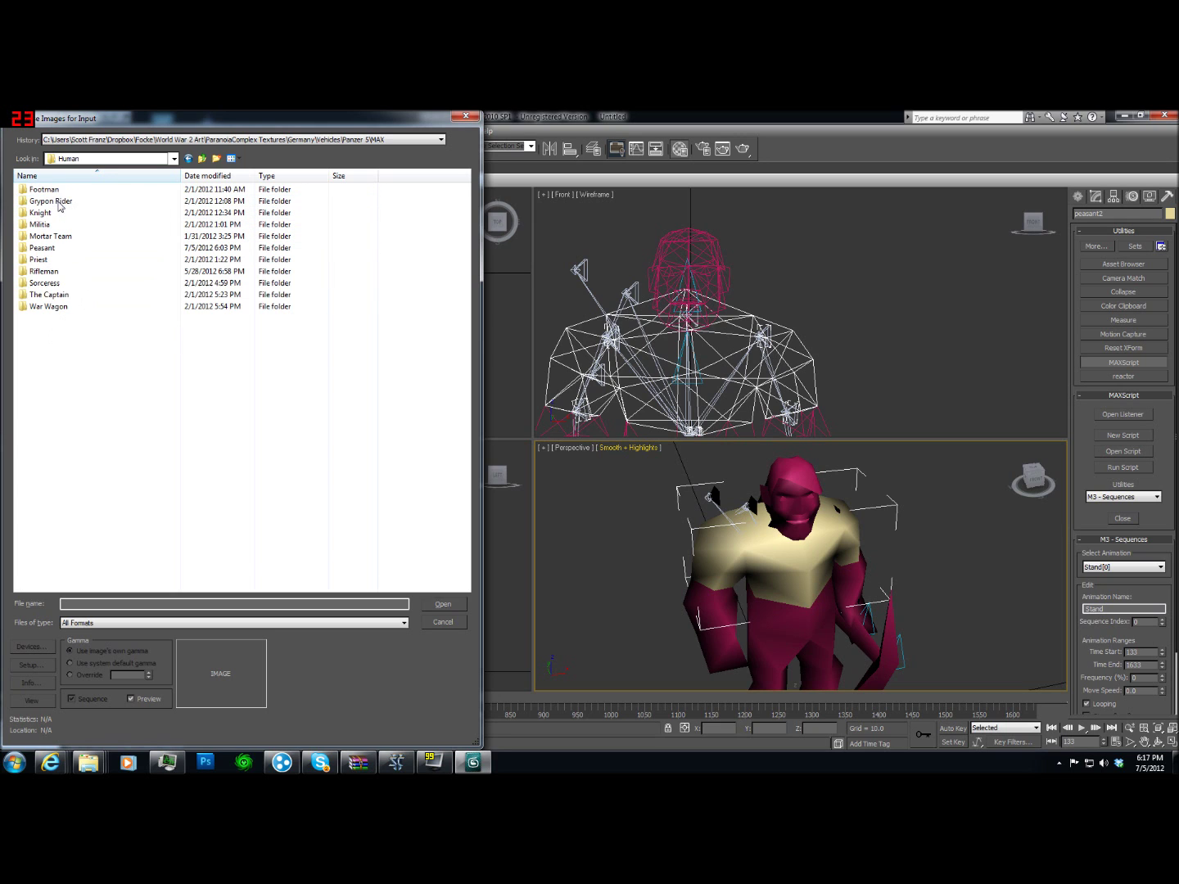
{"action": "double_click", "coordinate": [82, 249]}
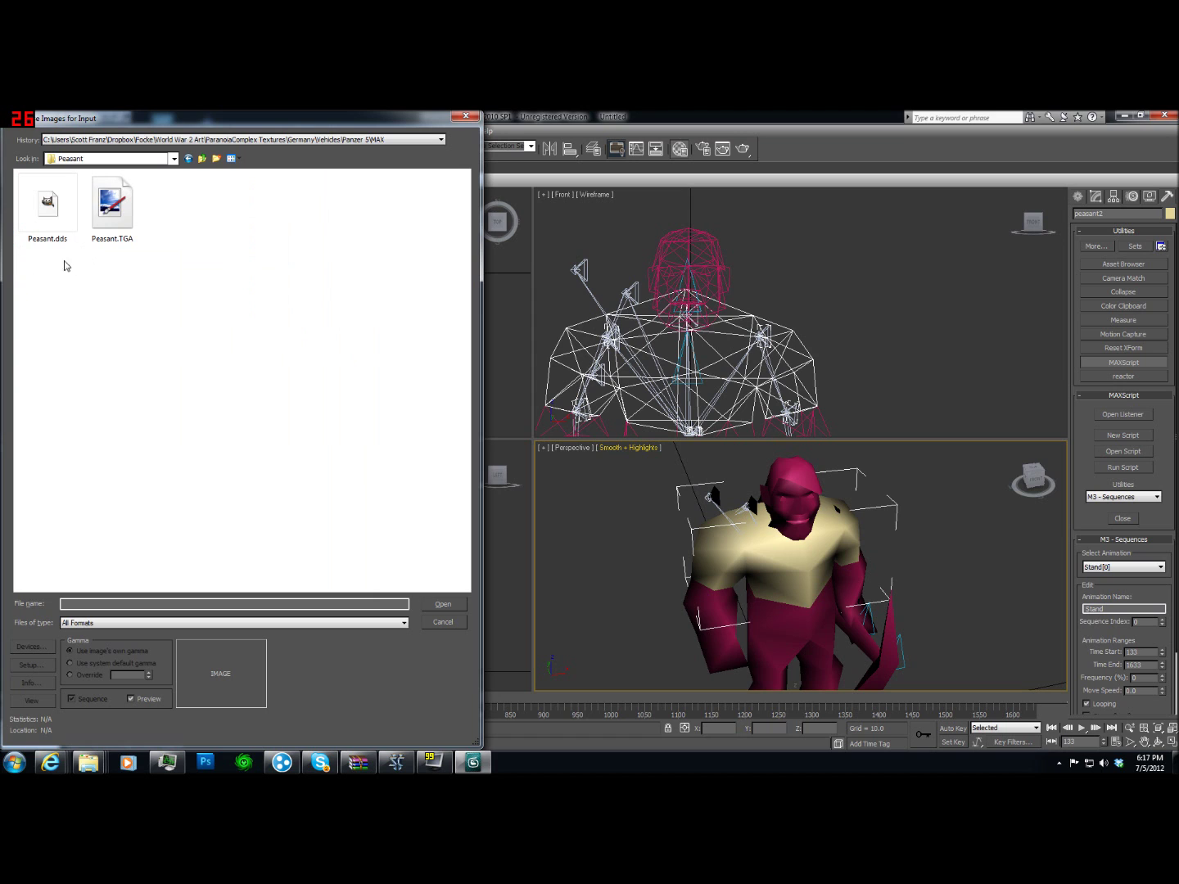
{"action": "left_click", "coordinate": [62, 217]}
{"action": "left_click", "coordinate": [447, 606]}
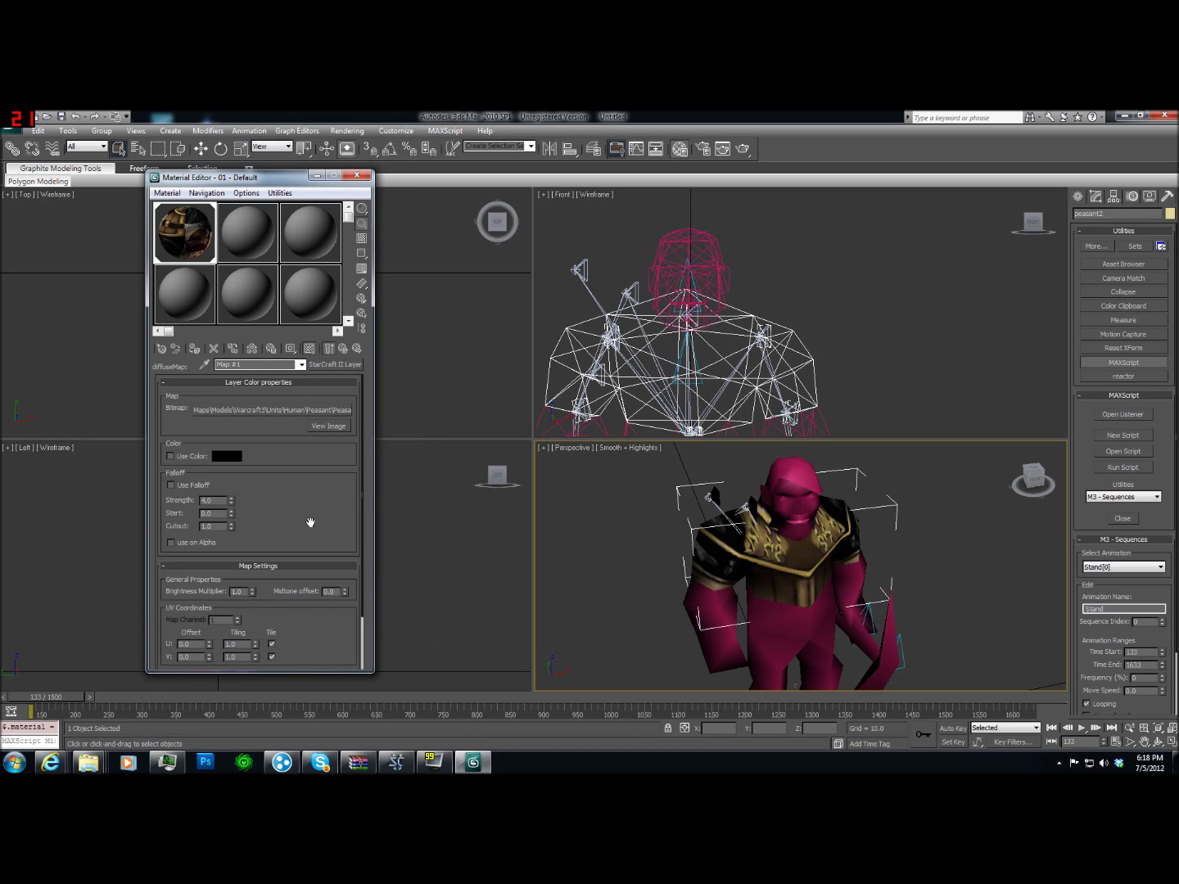
Enable Alpha as Team Colour on the Peasant.dds layer
{"action": "left_click_drag", "start_coordinate": [310, 522], "coordinate": [303, 421]}
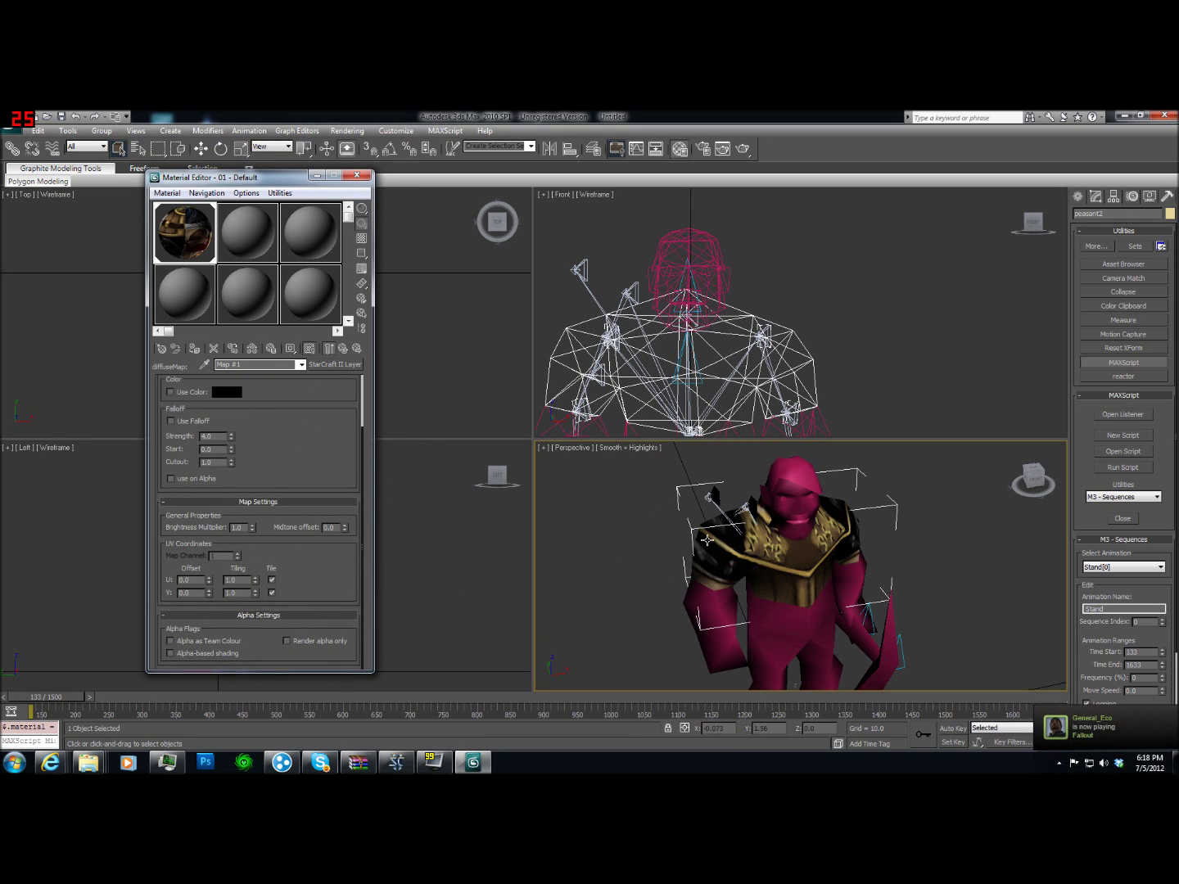
{"action": "left_click", "coordinate": [214, 640]}
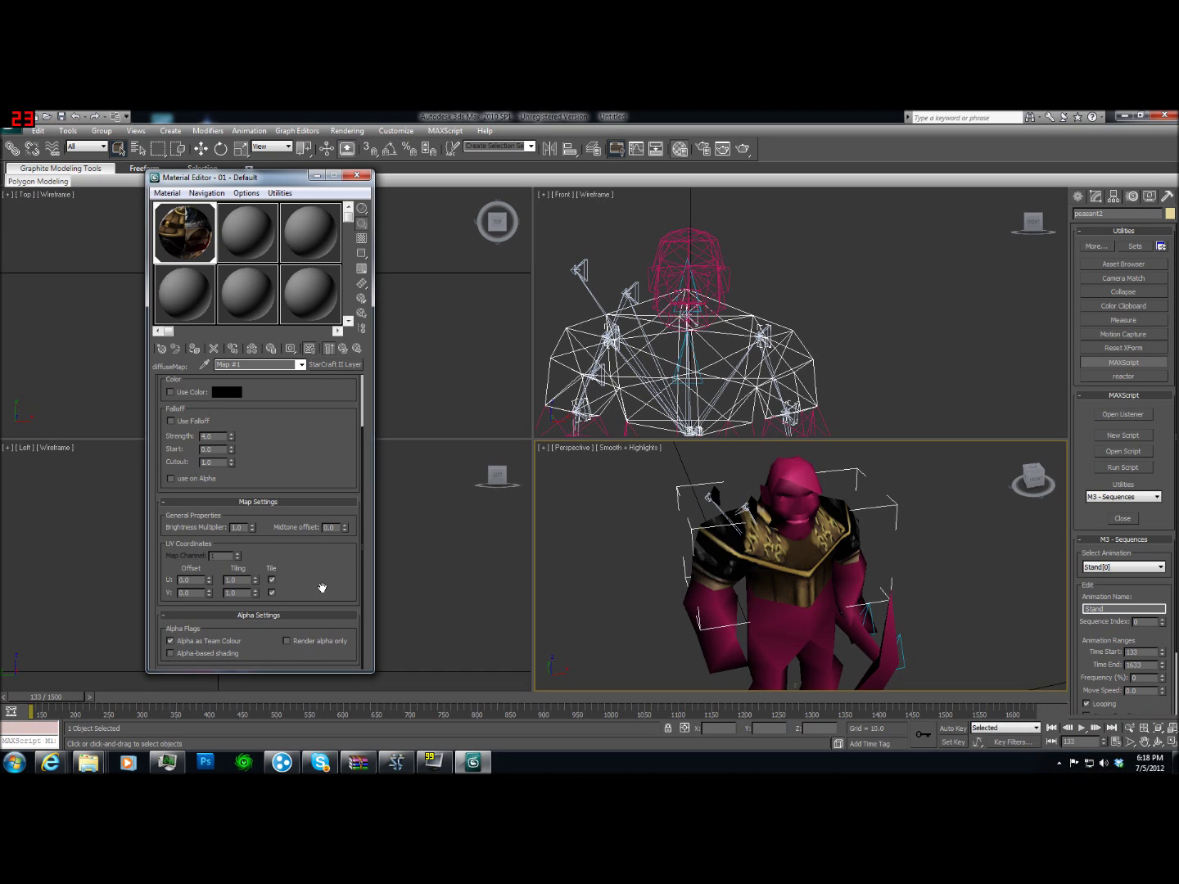
{"action": "scroll", "coordinate": [316, 610], "scroll_direction": "up", "scroll_amount": 3}
{"action": "scroll", "coordinate": [316, 606], "scroll_direction": "down", "scroll_amount": 2}
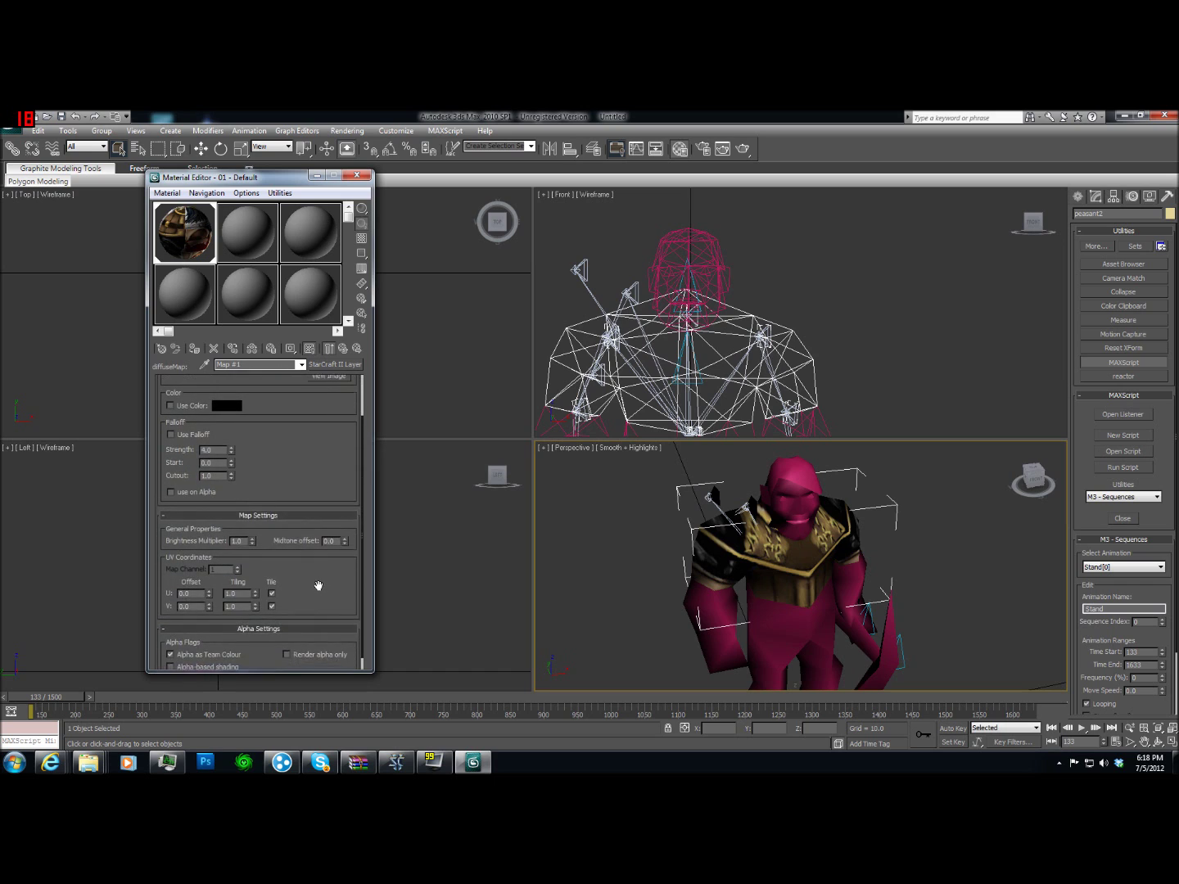
{"action": "scroll", "coordinate": [327, 529], "scroll_direction": "up", "scroll_amount": 3}
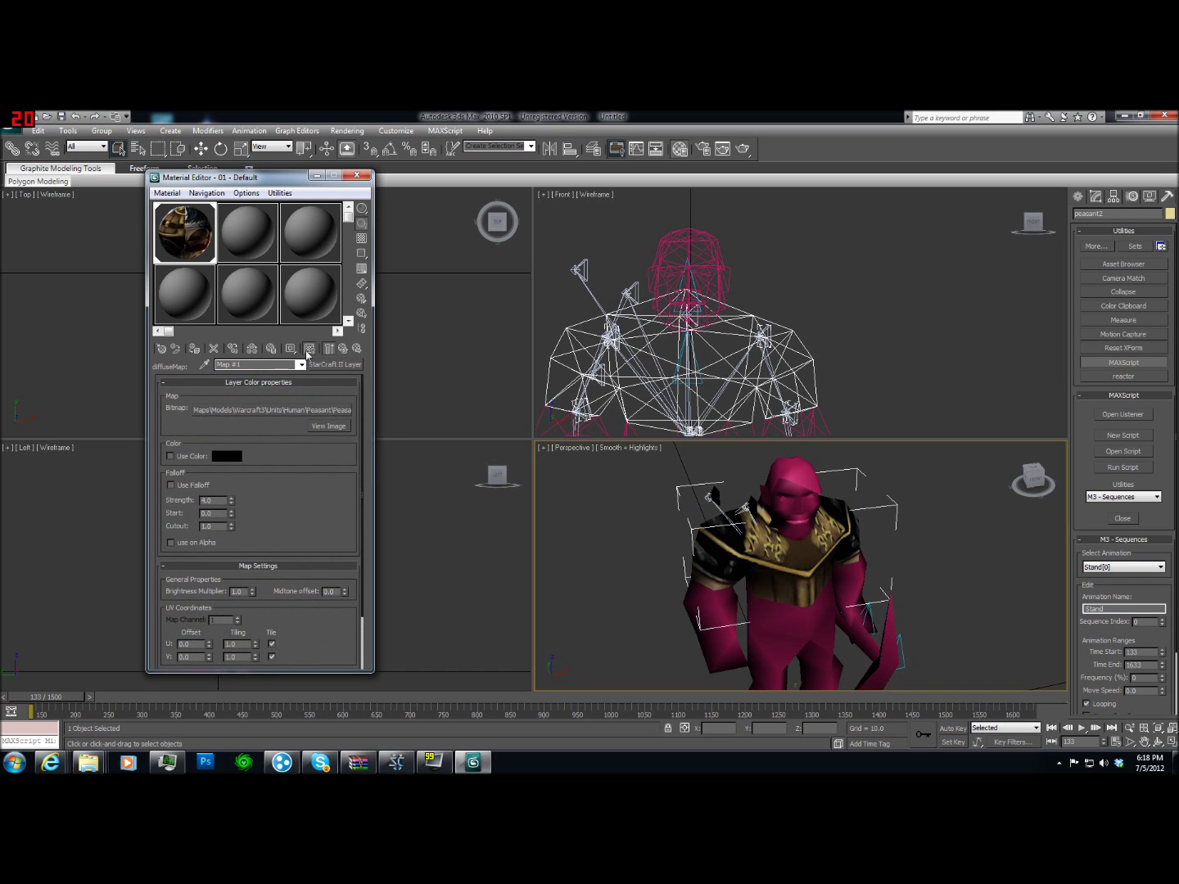
Make the second material a Two Sided StarCraft II Material
{"action": "left_click", "coordinate": [245, 260]}
{"action": "left_click", "coordinate": [336, 364]}
{"action": "left_click", "coordinate": [401, 348]}
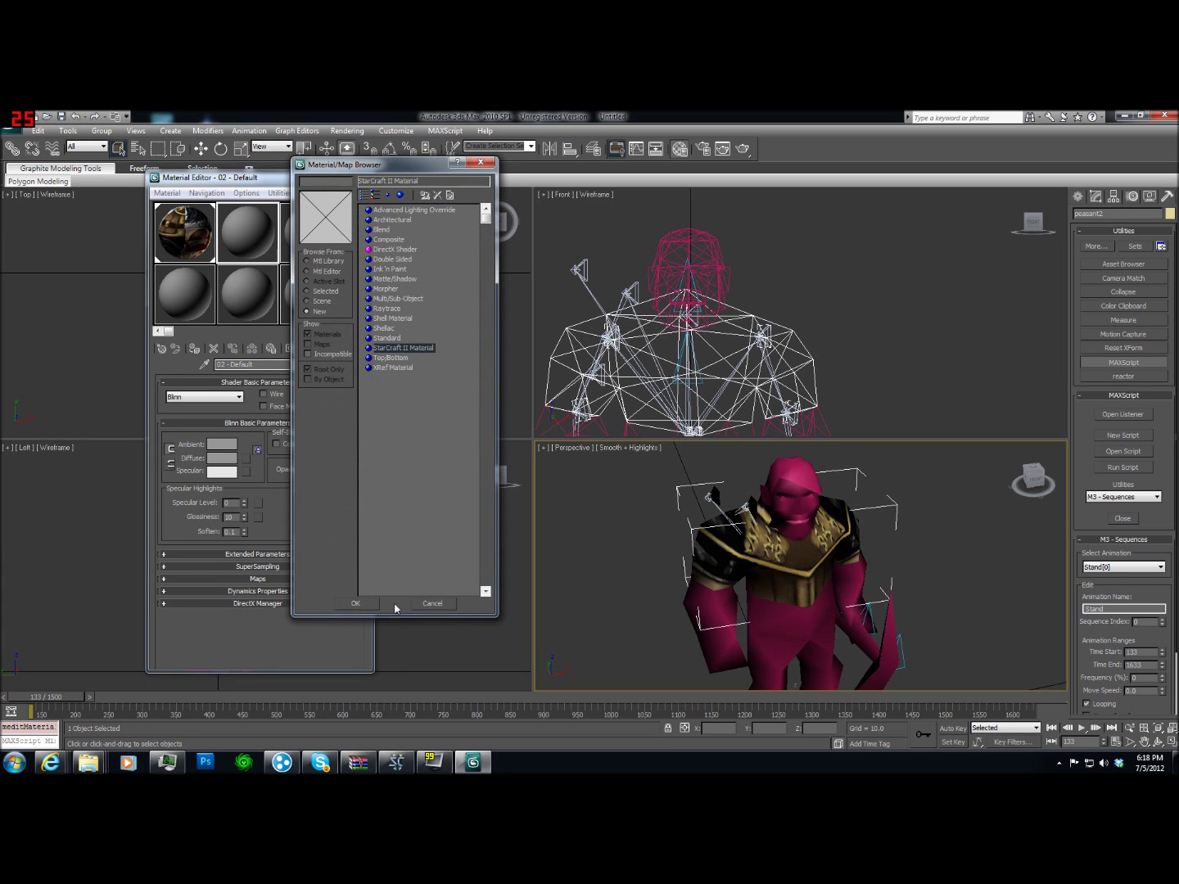
{"action": "left_click", "coordinate": [357, 603]}
{"action": "scroll", "coordinate": [202, 551], "scroll_direction": "down", "scroll_amount": 3}
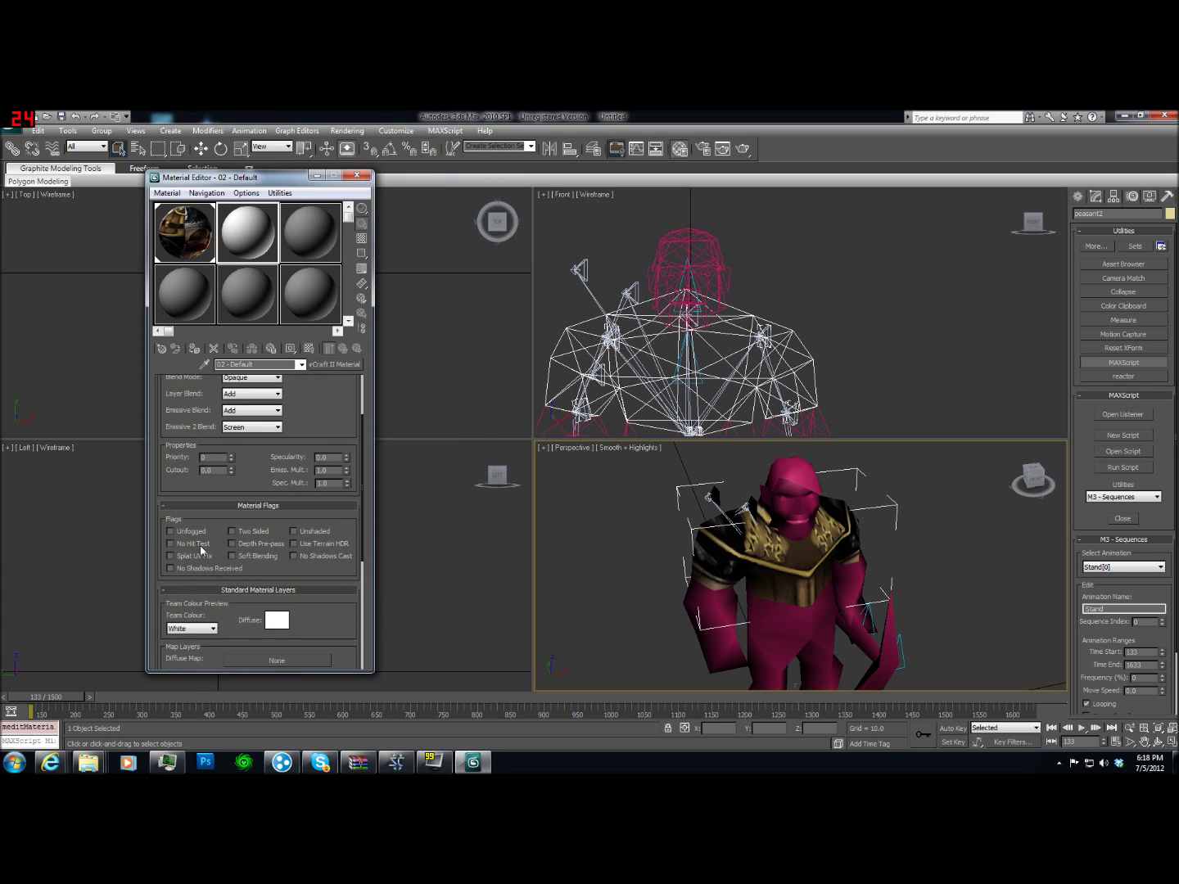
{"action": "left_click", "coordinate": [232, 532]}
{"action": "scroll", "coordinate": [246, 540], "scroll_direction": "up", "scroll_amount": 3}
{"action": "scroll", "coordinate": [286, 561], "scroll_direction": "down", "scroll_amount": 6}
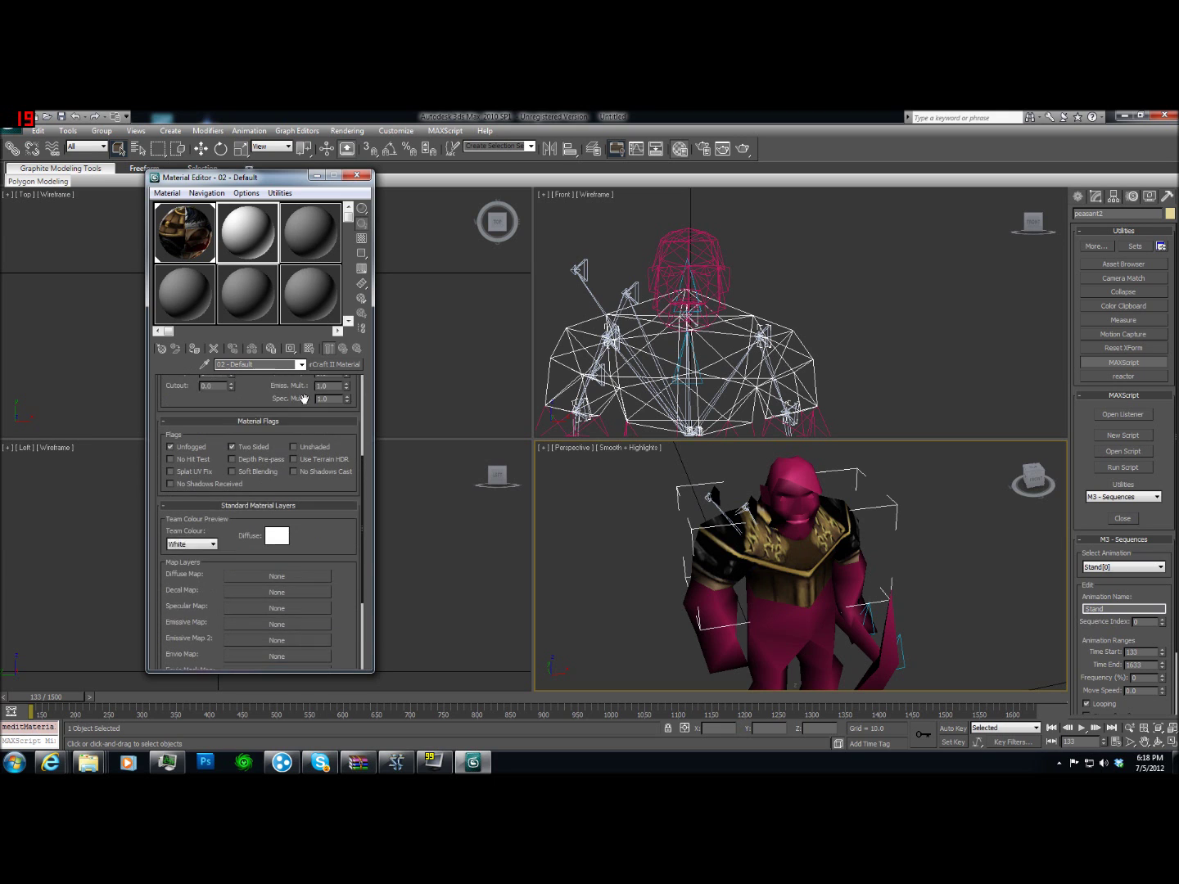
Give the second material a StarCraft II Layer diffuse map using Peasant.dds
{"action": "left_click", "coordinate": [290, 564]}
{"action": "left_click", "coordinate": [401, 486]}
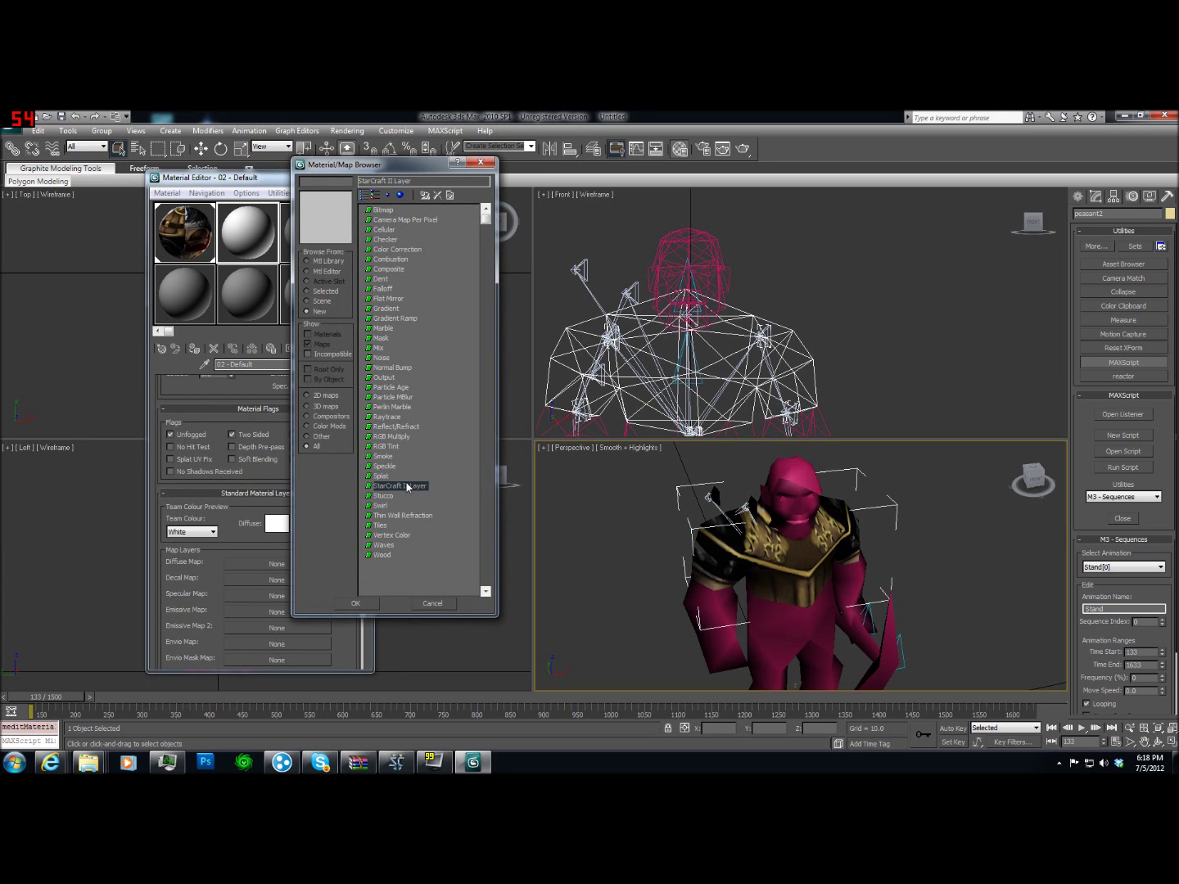
{"action": "left_click", "coordinate": [369, 602]}
{"action": "scroll", "coordinate": [295, 513], "scroll_direction": "down", "scroll_amount": 3}
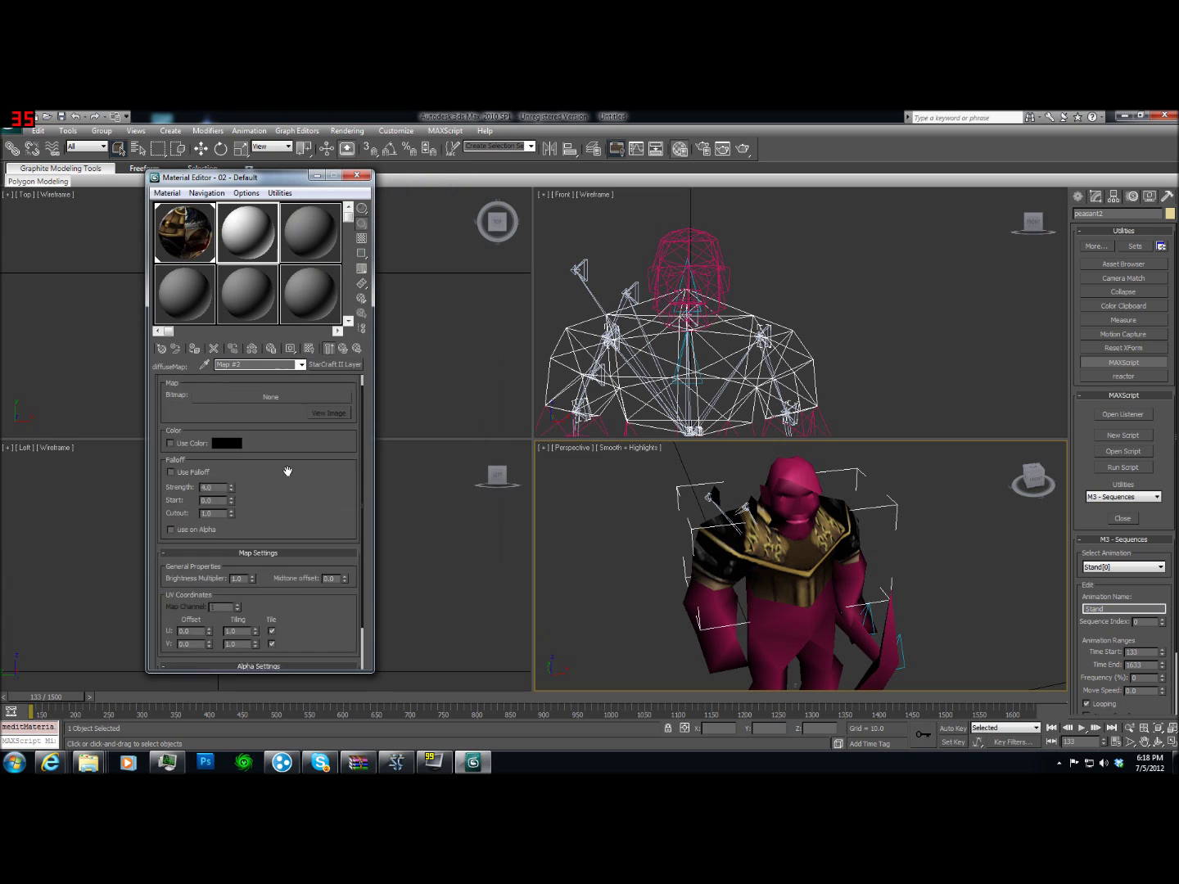
{"action": "left_click", "coordinate": [266, 411]}
{"action": "left_click", "coordinate": [243, 437]}
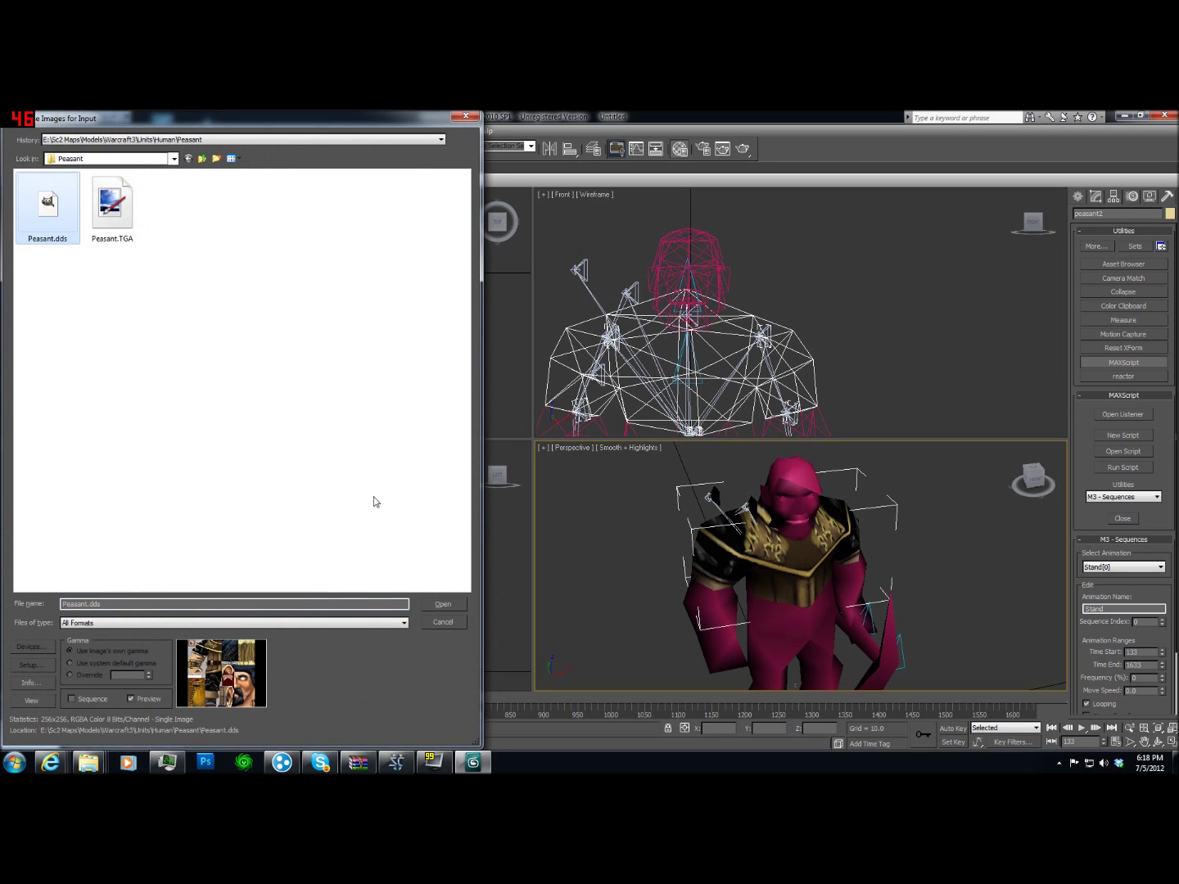
{"action": "left_click", "coordinate": [443, 603]}
Assign the material to peasant1 with its texture shown in the viewport
{"action": "left_click", "coordinate": [456, 432]}
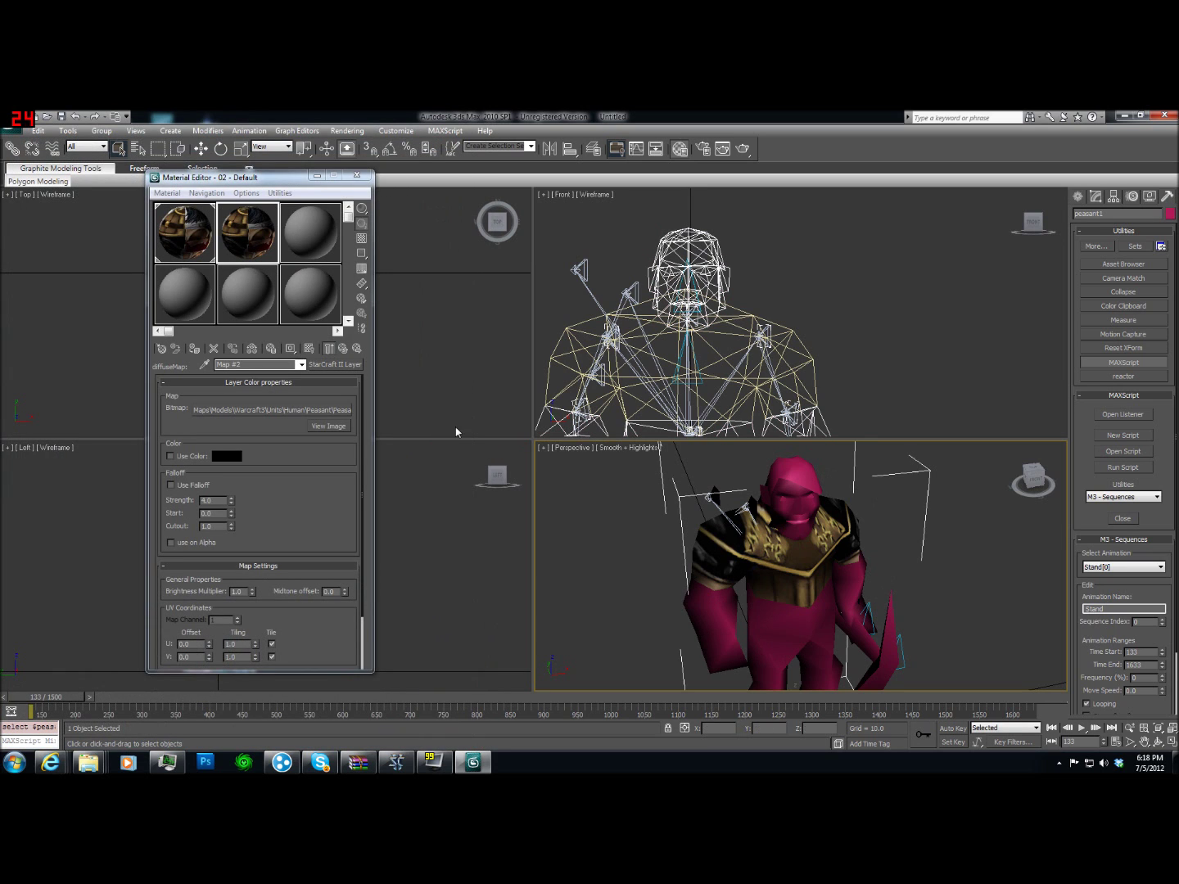
{"action": "left_click", "coordinate": [309, 348]}
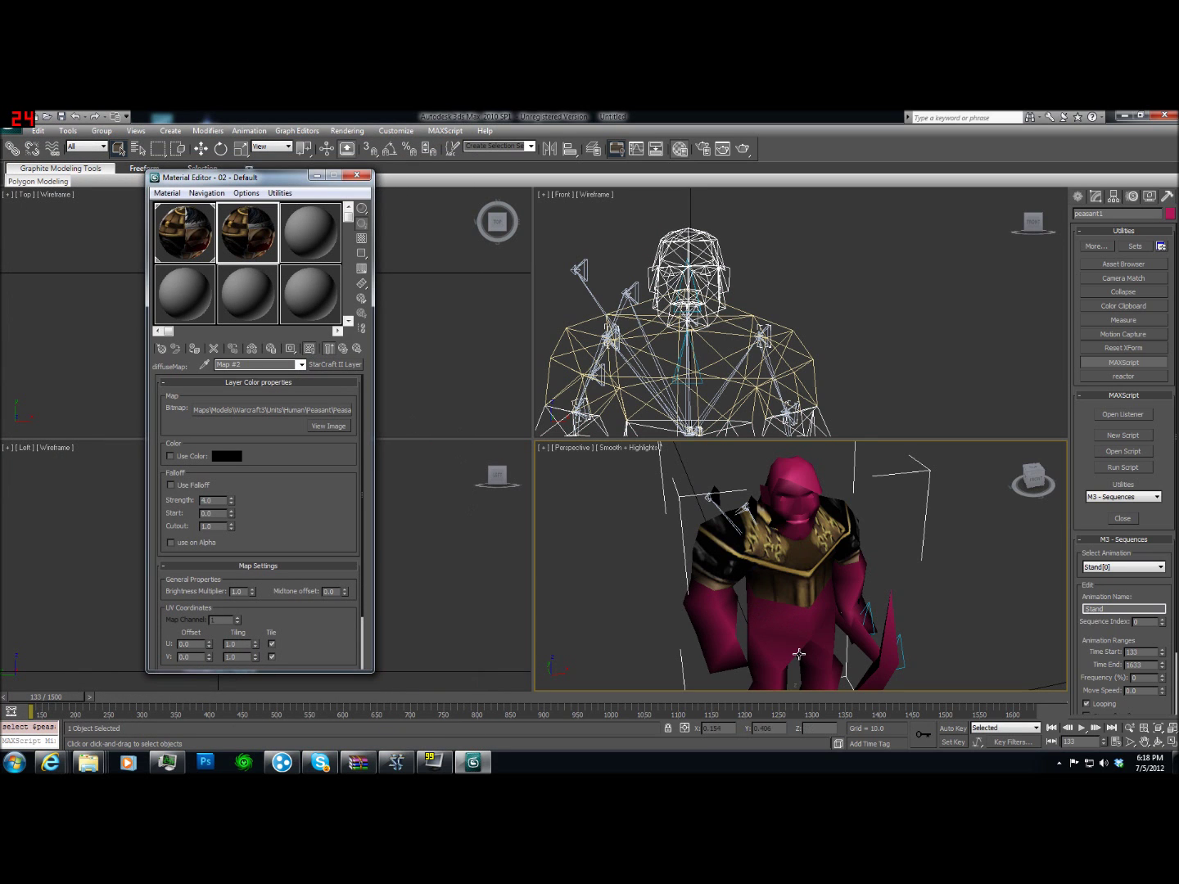
{"action": "left_click", "coordinate": [194, 348]}
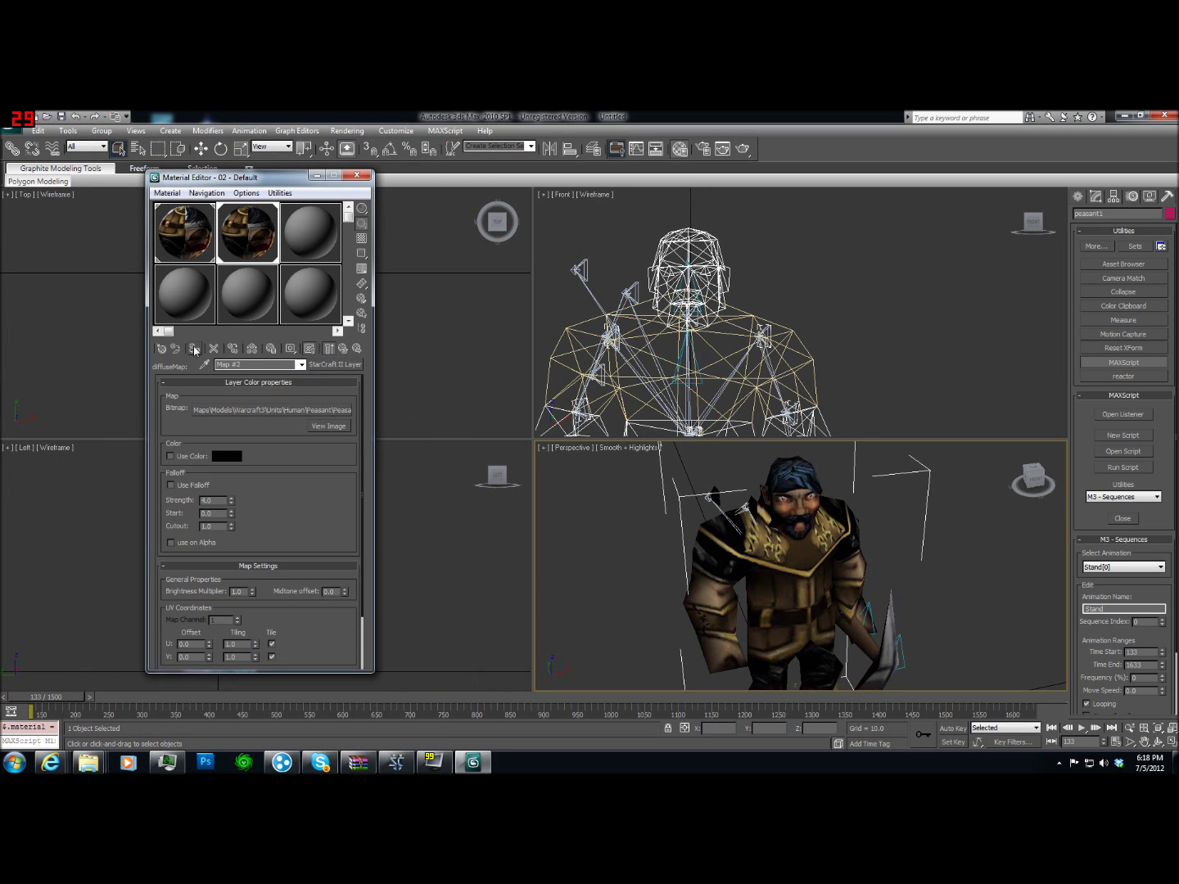
{"action": "left_click", "coordinate": [689, 588]}
{"action": "scroll", "coordinate": [638, 560], "scroll_direction": "down", "scroll_amount": 3}
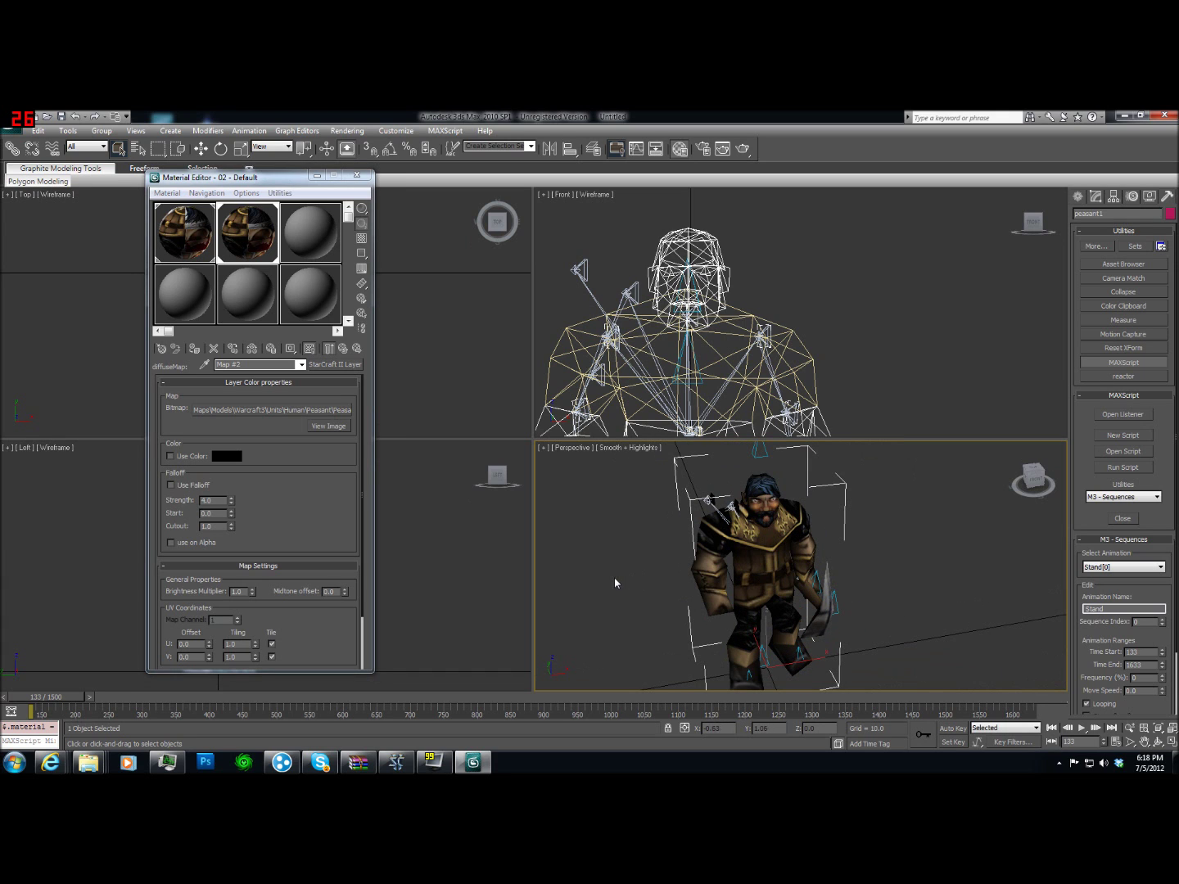
Minimize the Material Editor
{"action": "left_click", "coordinate": [303, 492]}
{"action": "scroll", "coordinate": [303, 557], "scroll_direction": "down", "scroll_amount": 2}
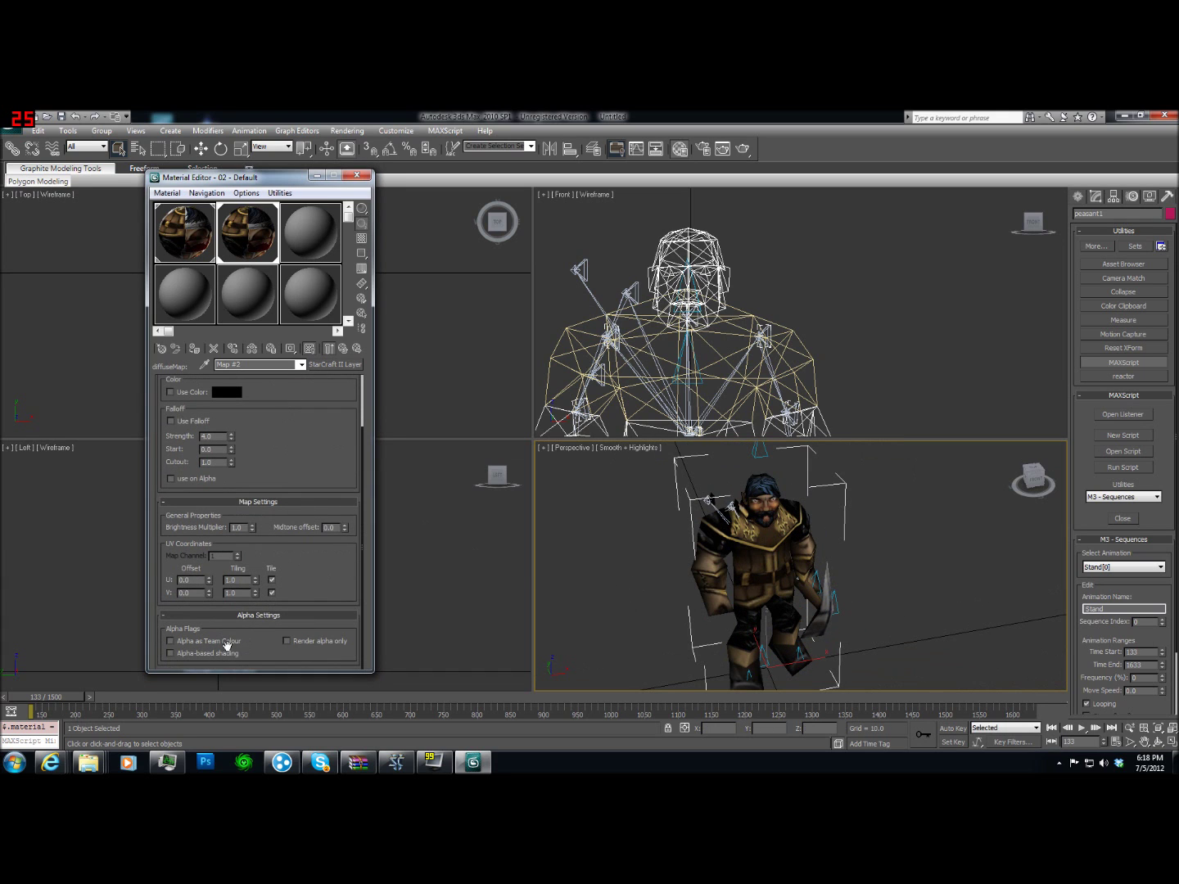
{"action": "scroll", "coordinate": [313, 437], "scroll_direction": "up", "scroll_amount": 2}
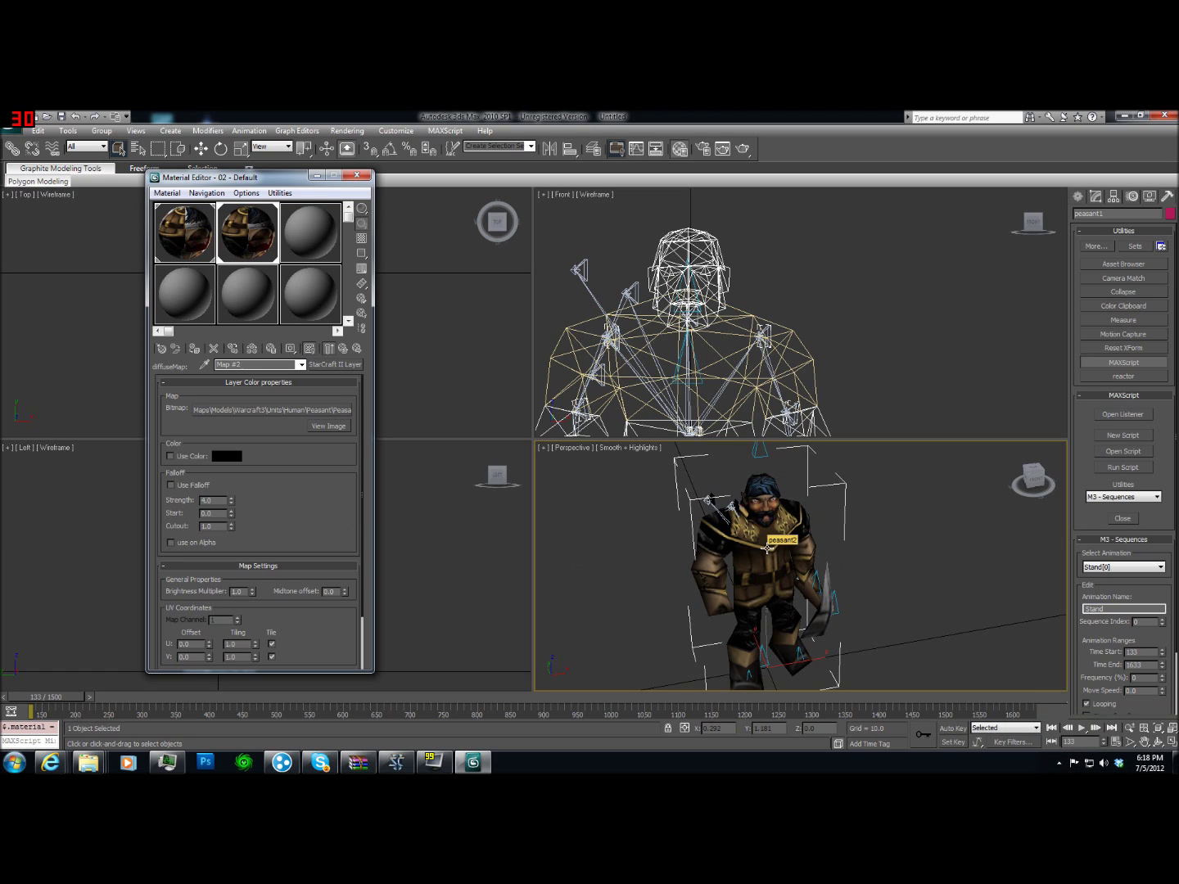
{"action": "left_click", "coordinate": [316, 177]}
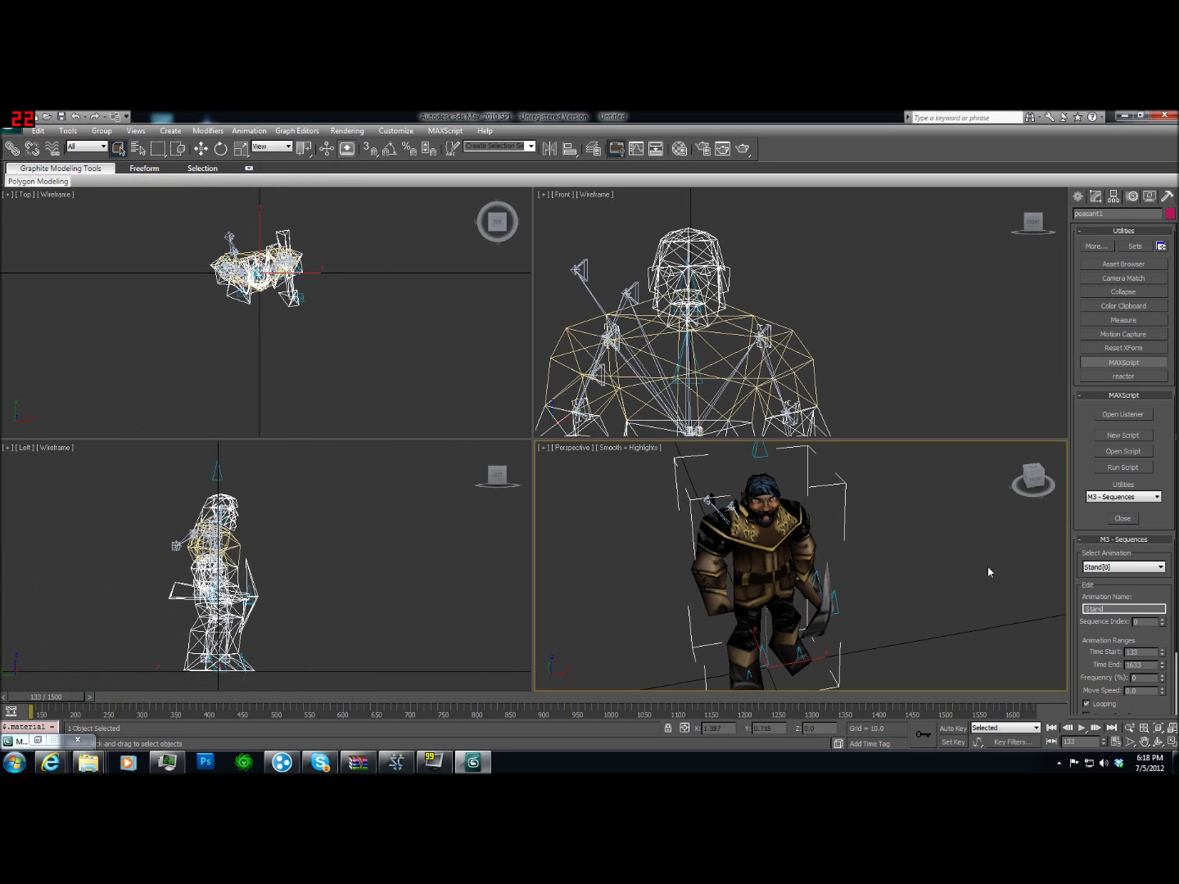
Rename the Stand Gold sequence to Spell 01
{"action": "scroll", "coordinate": [1146, 574], "scroll_direction": "down", "scroll_amount": 3}
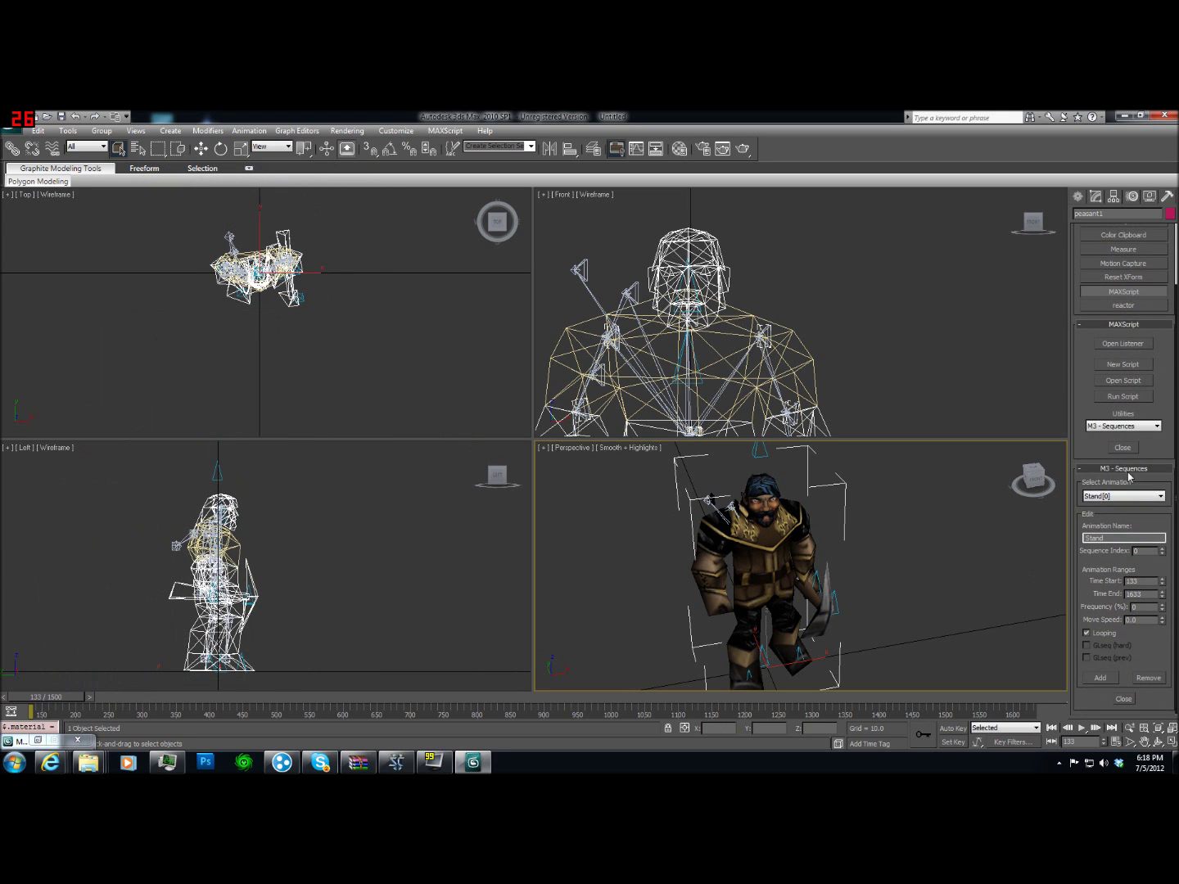
{"action": "left_click", "coordinate": [1118, 497]}
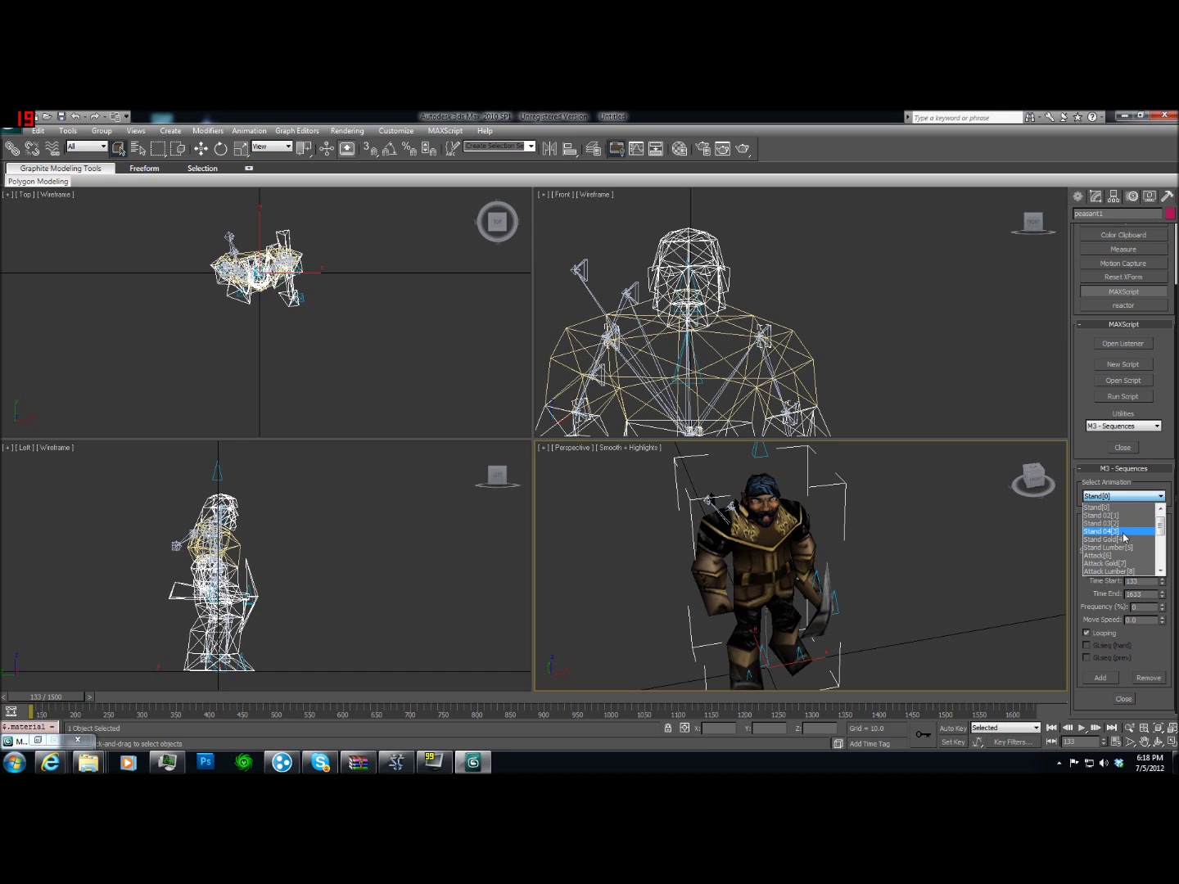
{"action": "left_click", "coordinate": [1126, 540]}
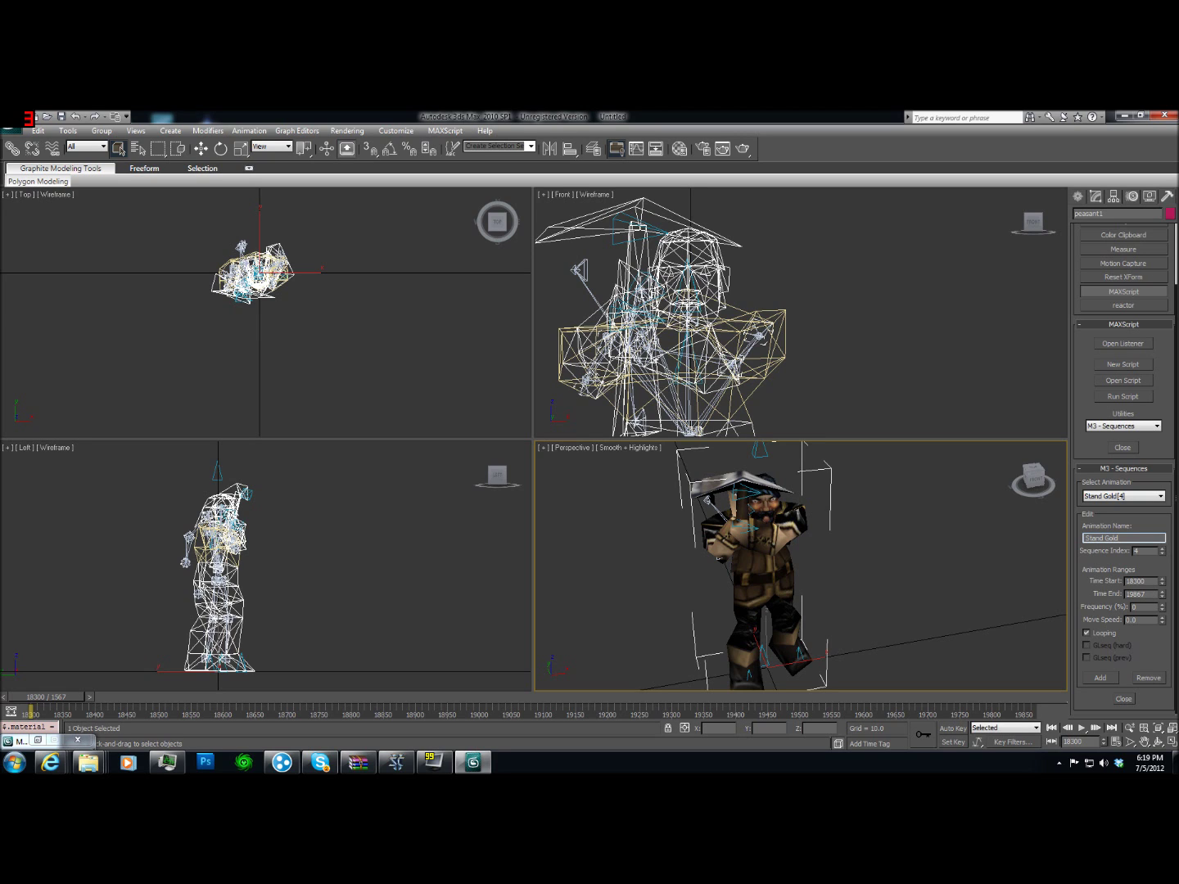
{"action": "left_click", "coordinate": [1124, 497]}
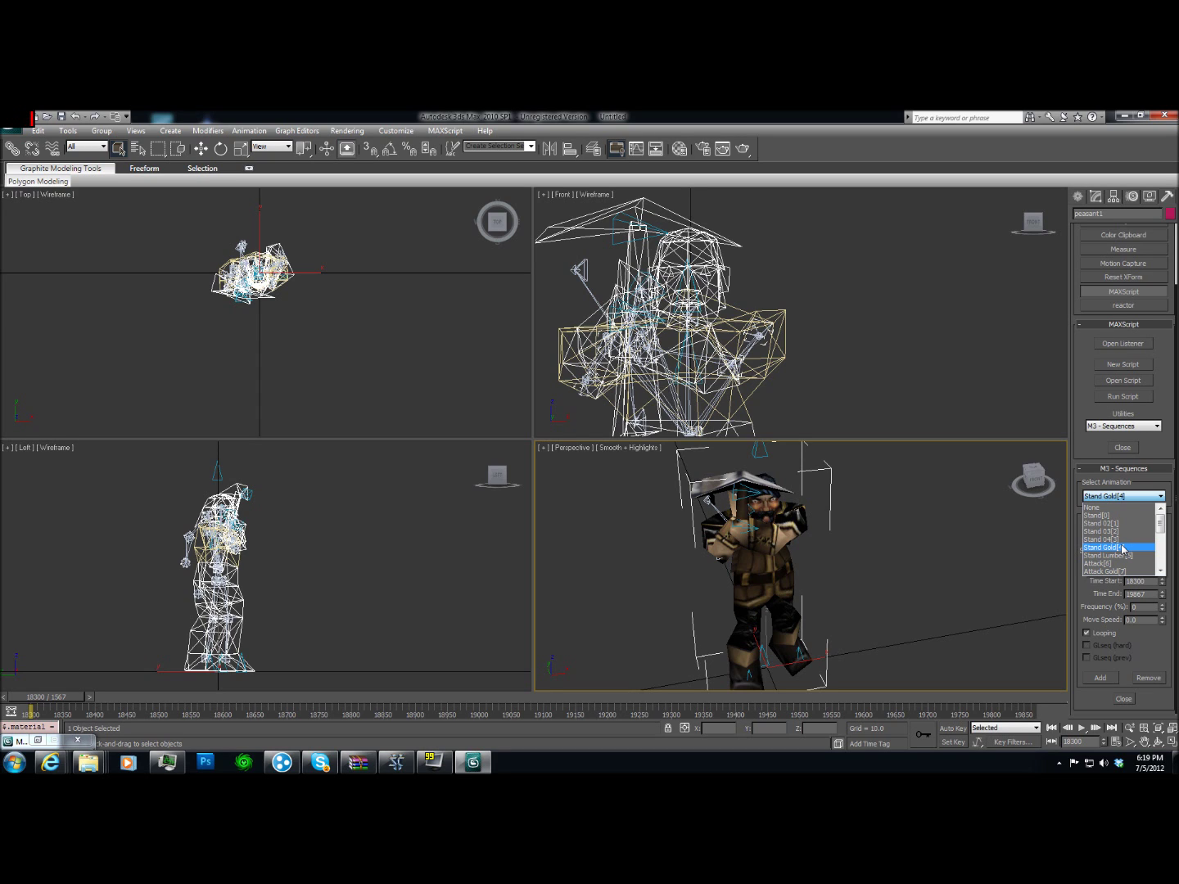
{"action": "left_click", "coordinate": [1121, 548]}
{"action": "left_click_drag", "start_coordinate": [1121, 539], "coordinate": [1060, 529]}
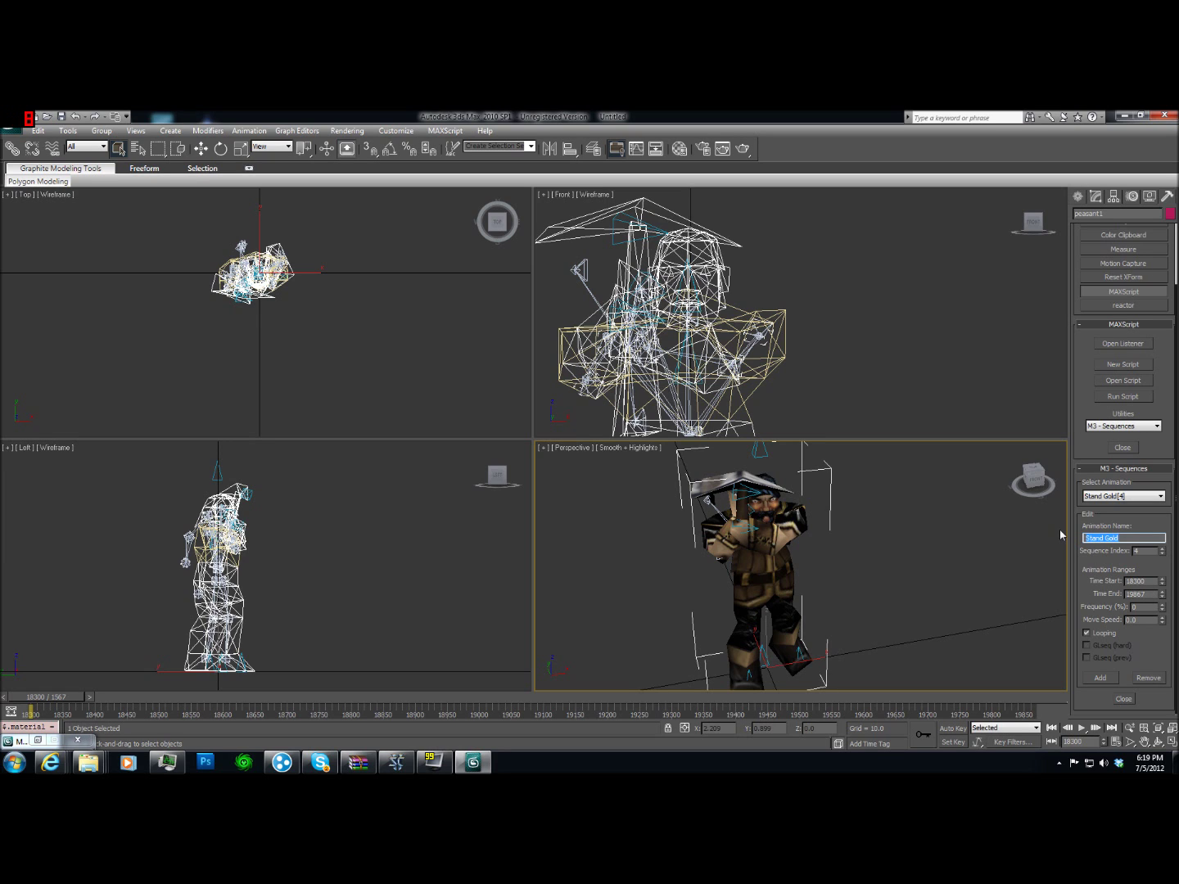
{"action": "key", "text": "BackSpace"}
{"action": "key", "text": "Return"}
Rename Stand Lumber to Spell 02 and Attack Gold to Spell 03
{"action": "left_click", "coordinate": [1120, 496]}
{"action": "left_click", "coordinate": [1123, 516]}
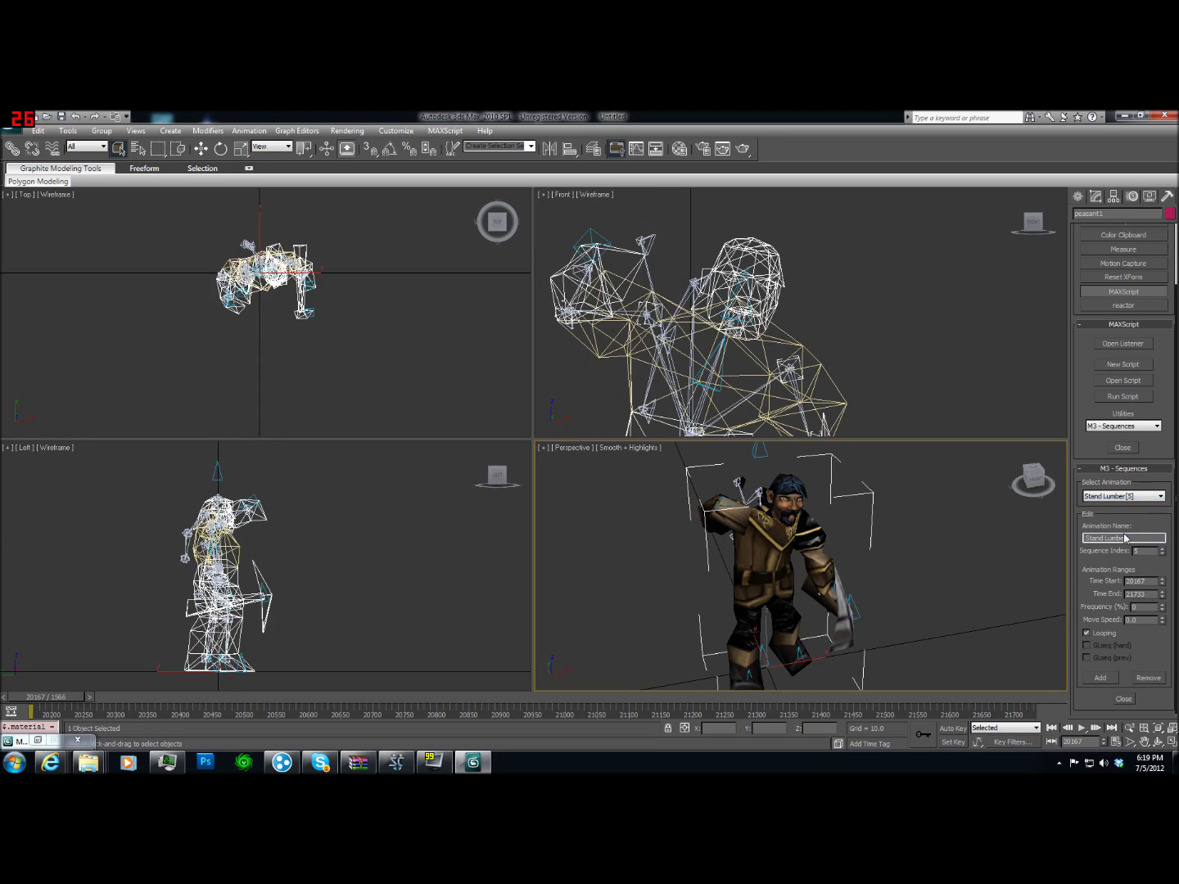
{"action": "left_click_drag", "start_coordinate": [1134, 538], "coordinate": [1050, 537]}
{"action": "type", "text": "Spell 02"}
{"action": "key", "text": "Return"}
{"action": "left_click", "coordinate": [1112, 497]}
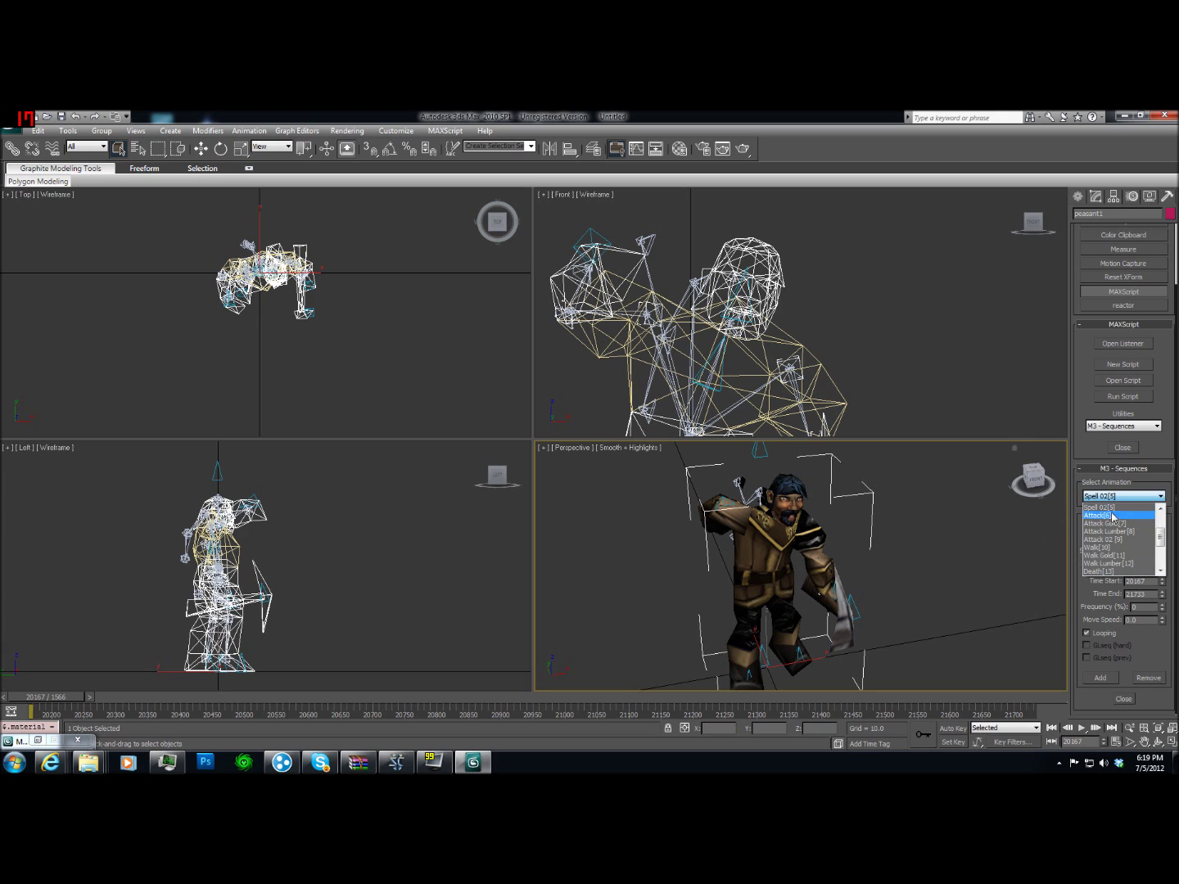
{"action": "left_click", "coordinate": [1115, 516]}
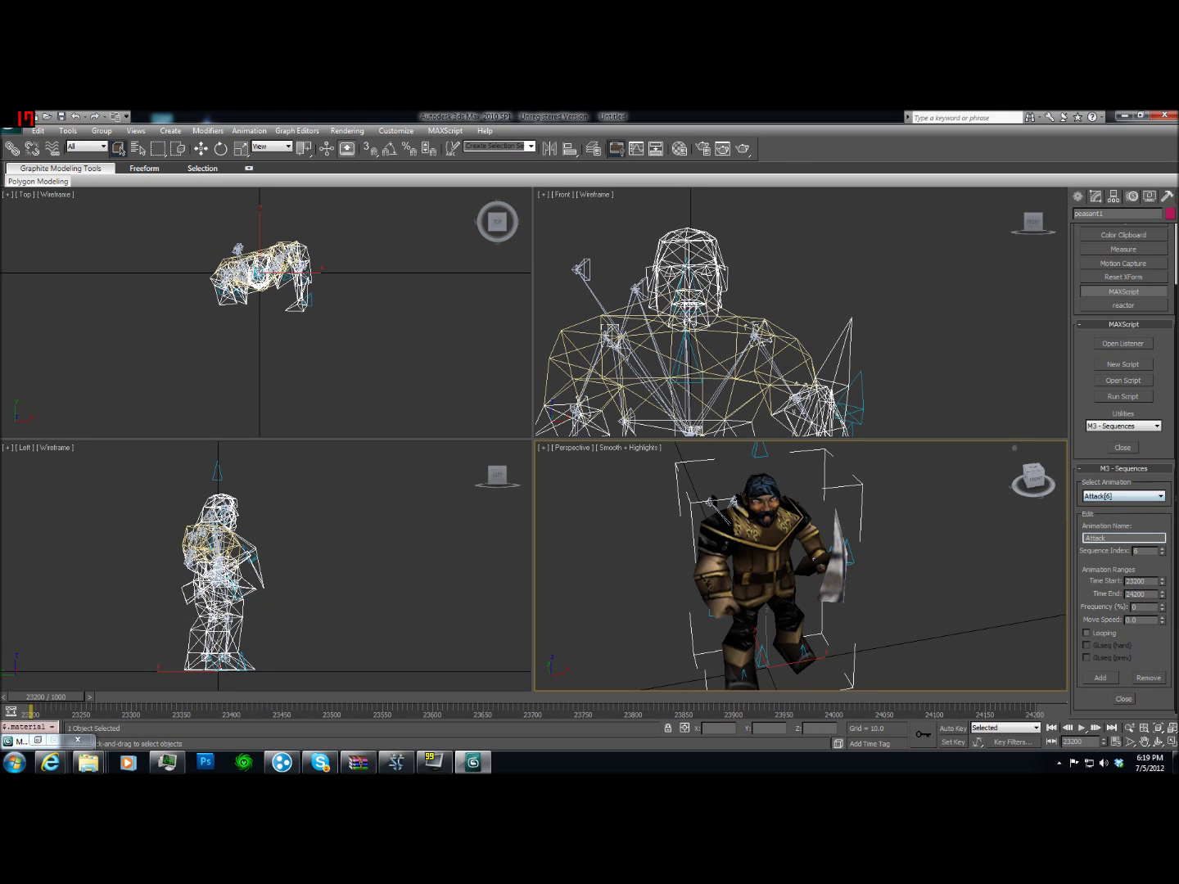
{"action": "left_click", "coordinate": [1117, 496]}
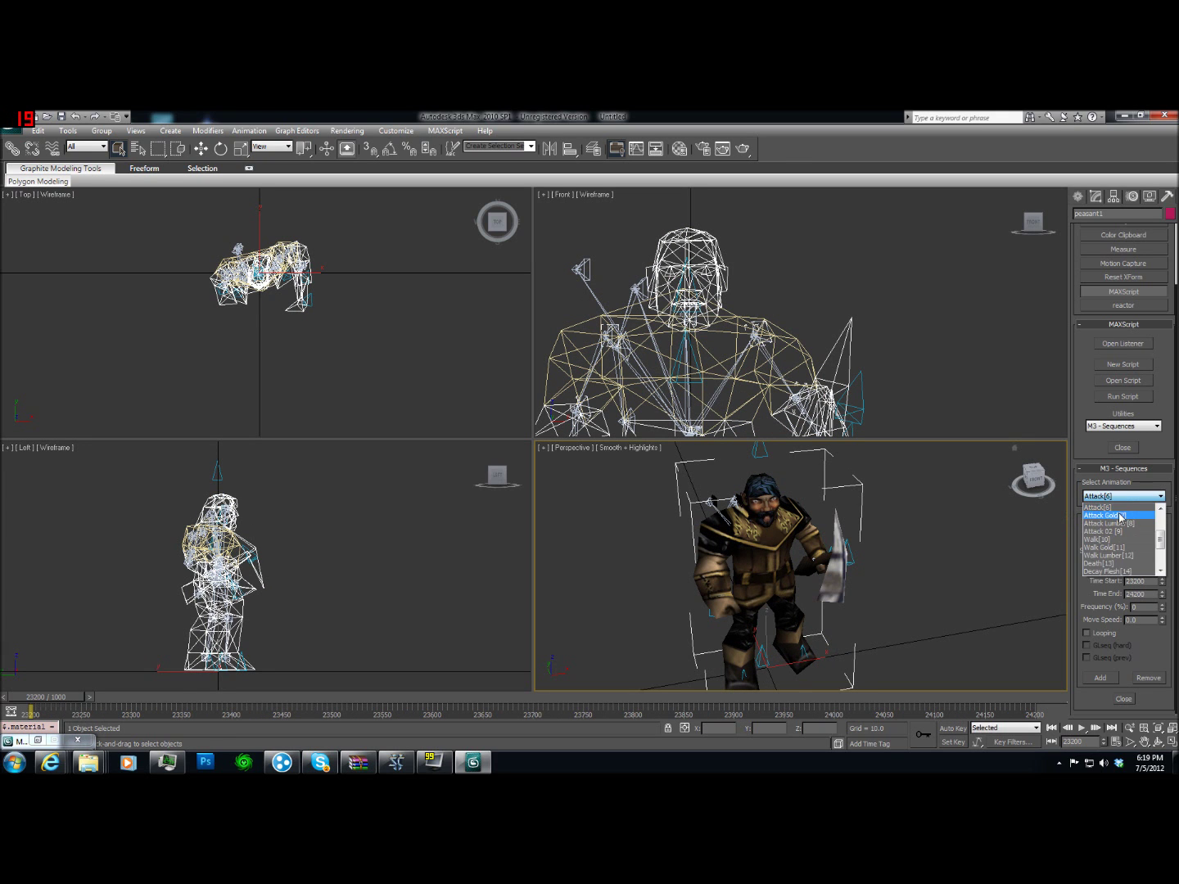
{"action": "left_click", "coordinate": [1117, 521]}
{"action": "key", "text": "Tab"}
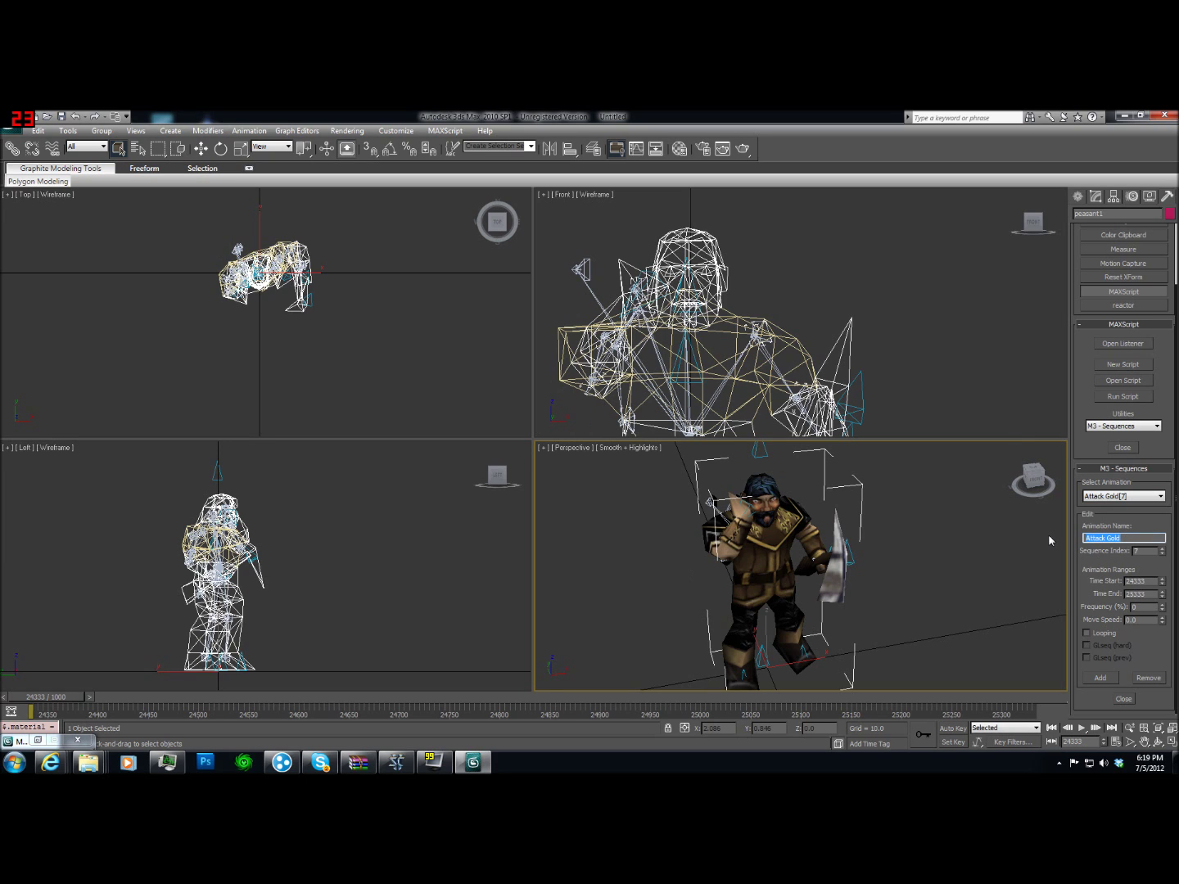
{"action": "type", "text": "Spell 03"}
{"action": "key", "text": "Return"}
Look over the sc2mapster M3 plugin web page, then close it
{"action": "mouse_move", "coordinate": [57, 768]}
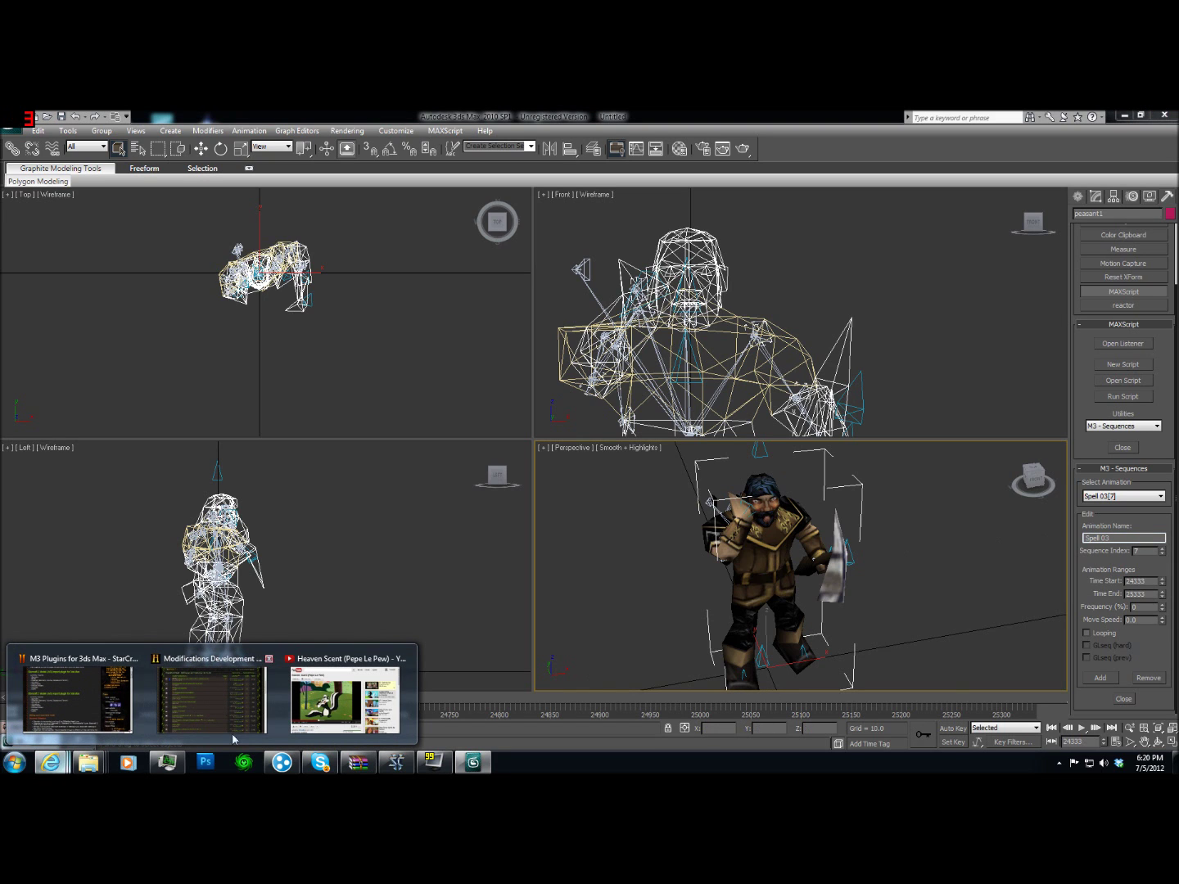
{"action": "left_click", "coordinate": [1157, 498]}
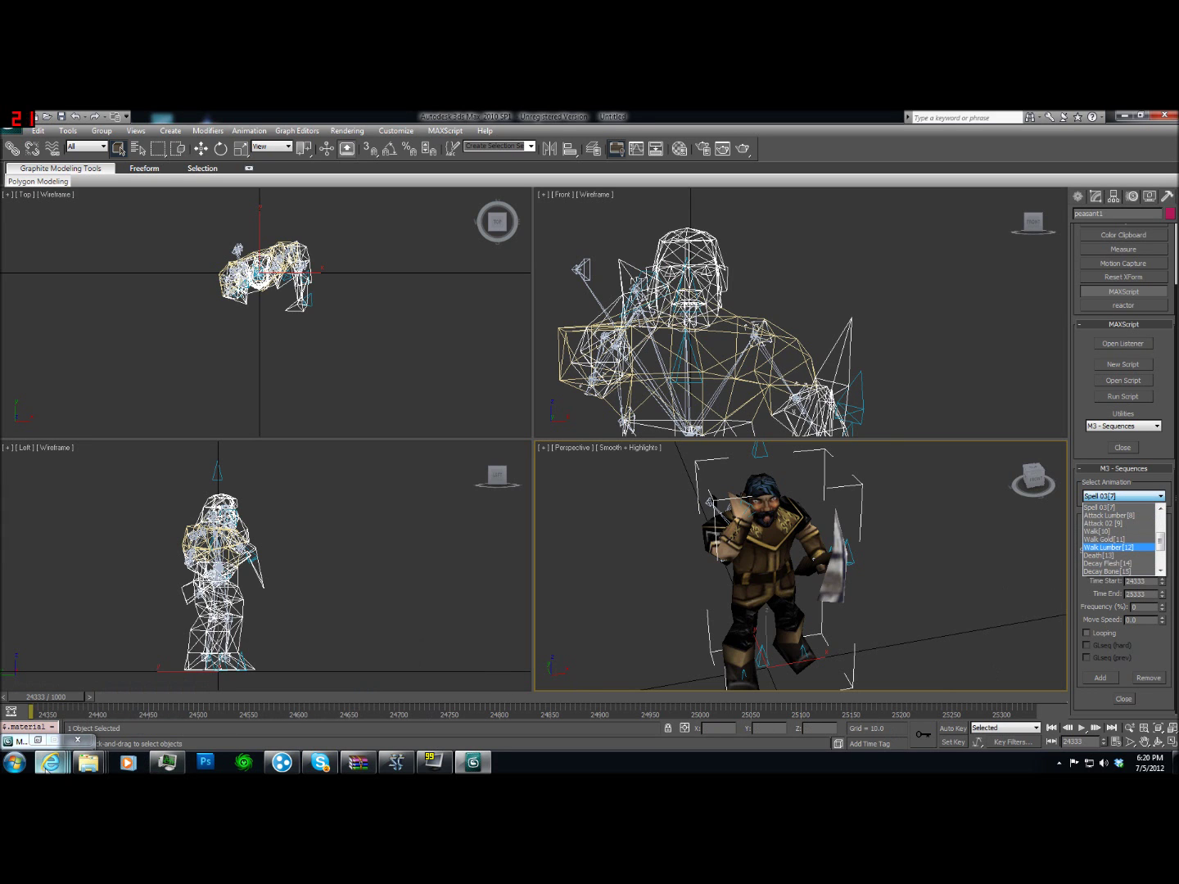
{"action": "left_click", "coordinate": [210, 695]}
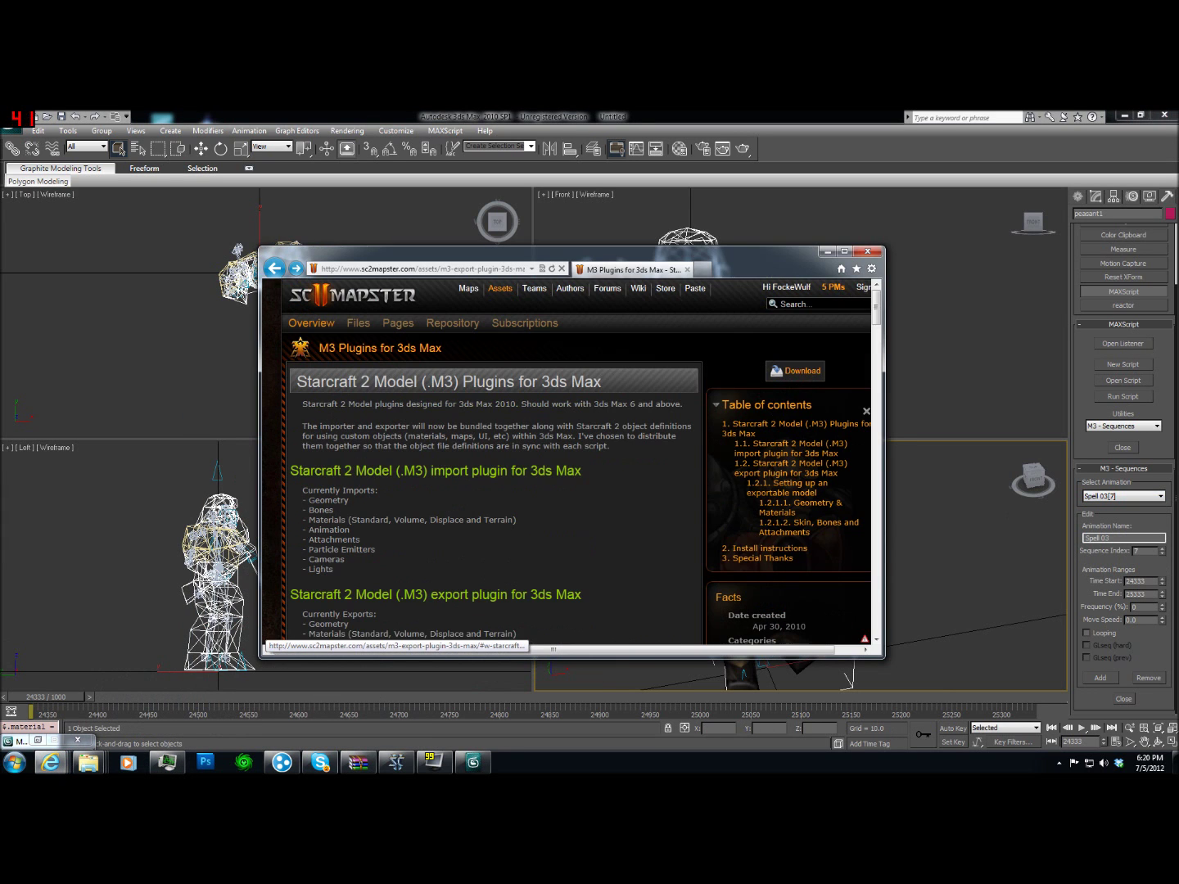
{"action": "scroll", "coordinate": [581, 565], "scroll_direction": "down", "scroll_amount": 3}
{"action": "scroll", "coordinate": [594, 561], "scroll_direction": "up", "scroll_amount": 3}
{"action": "left_click", "coordinate": [874, 252]}
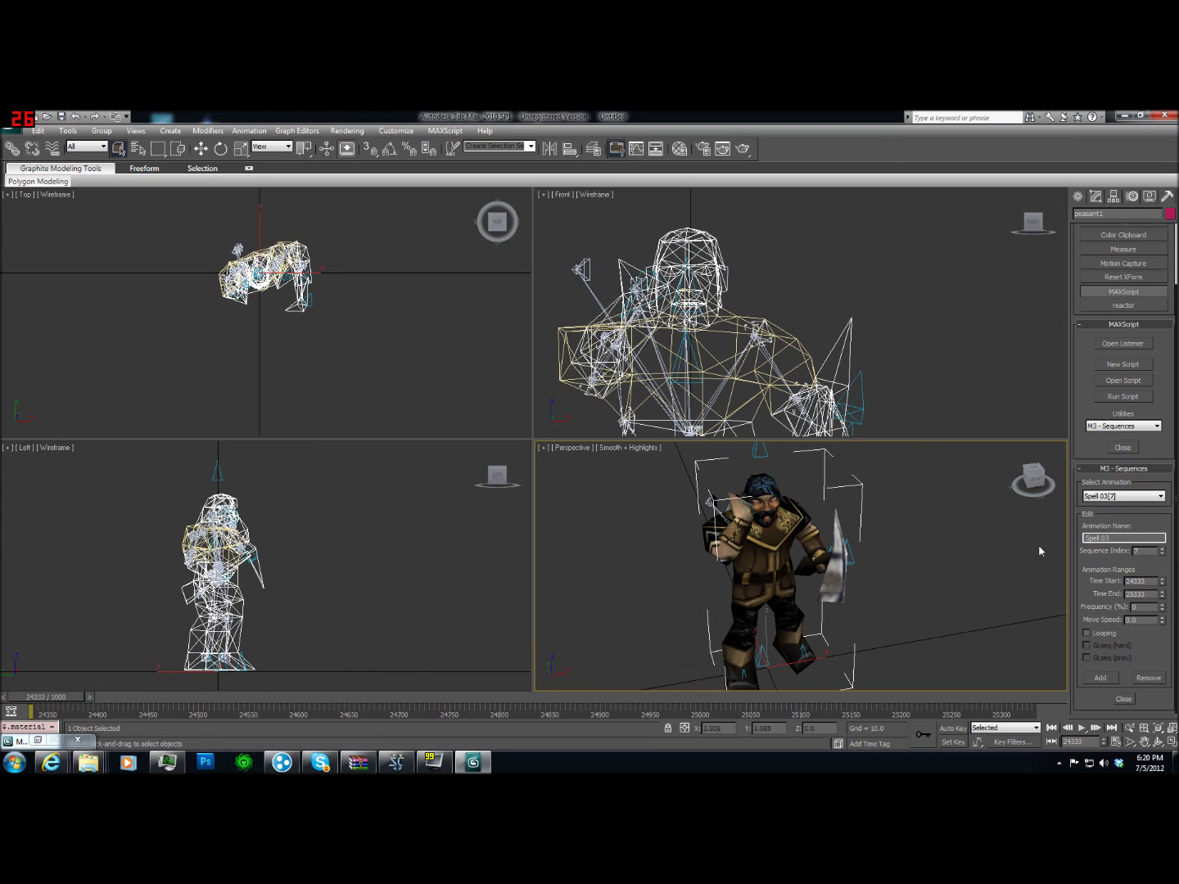
Select the Attack Lumber and Attack 02 sequences in turn
{"action": "left_click", "coordinate": [1150, 496]}
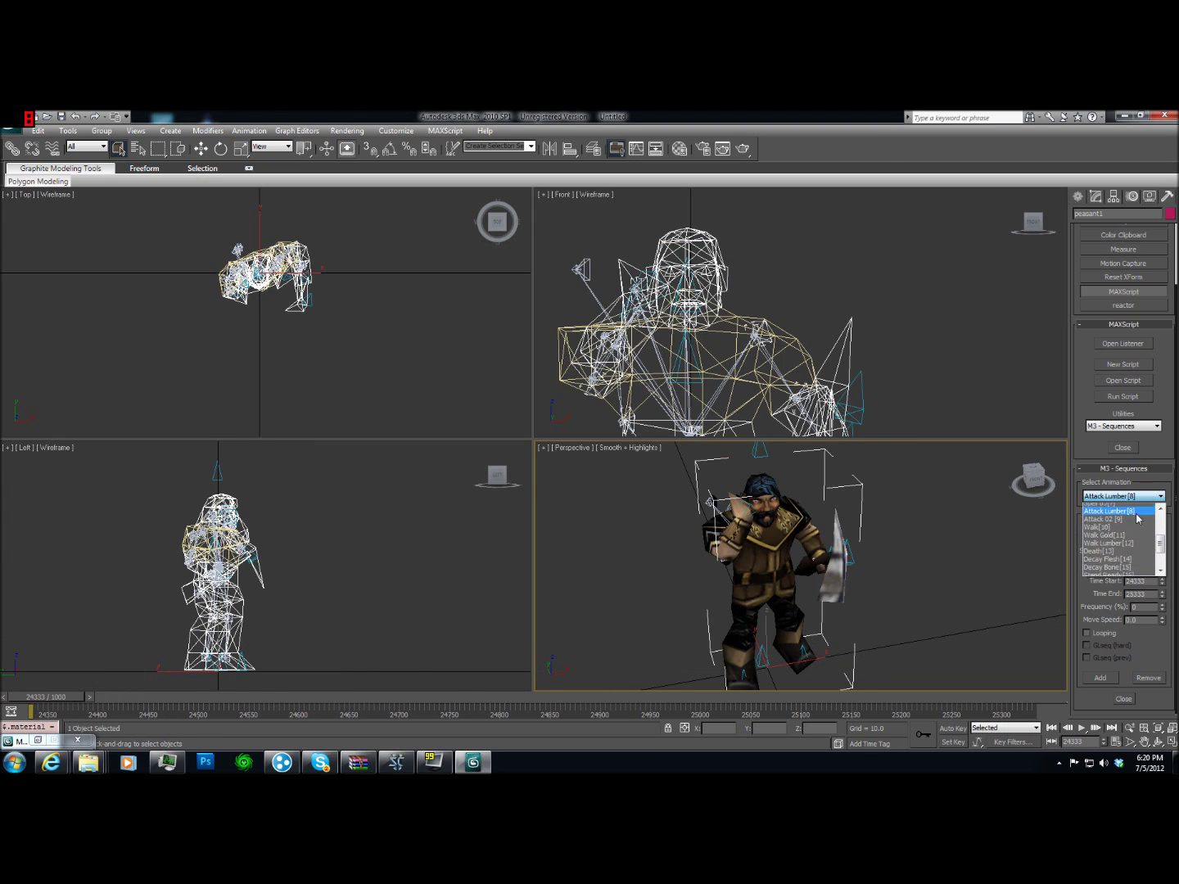
{"action": "left_click", "coordinate": [1131, 560]}
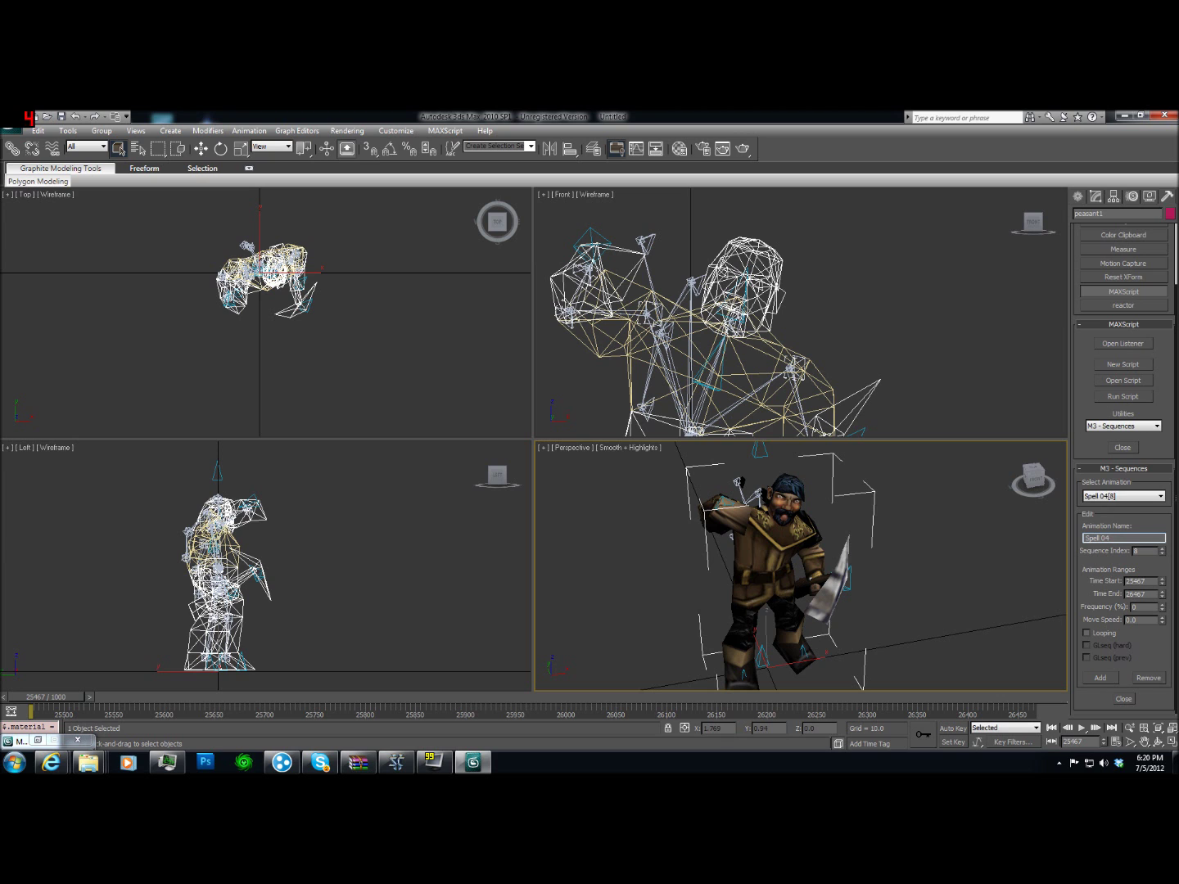
{"action": "left_click", "coordinate": [1118, 498]}
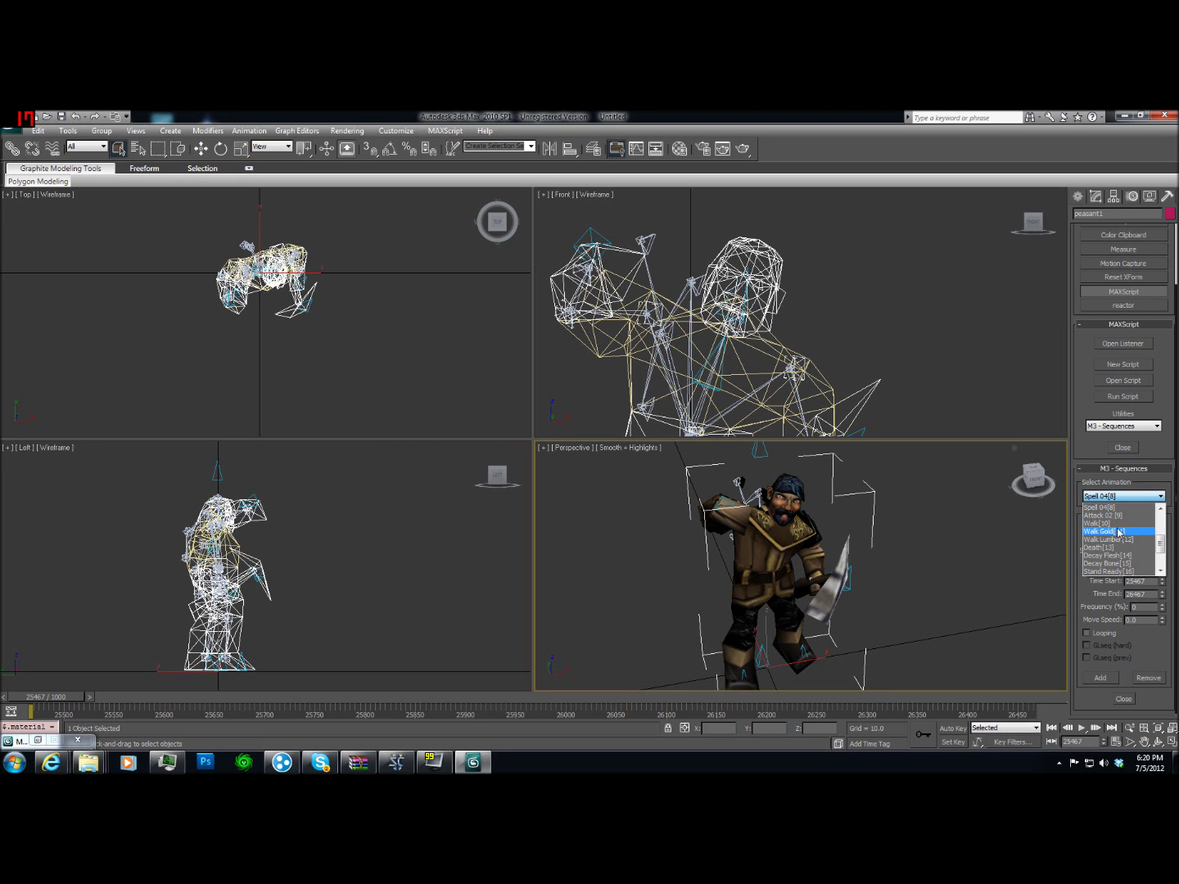
{"action": "left_click", "coordinate": [1119, 516]}
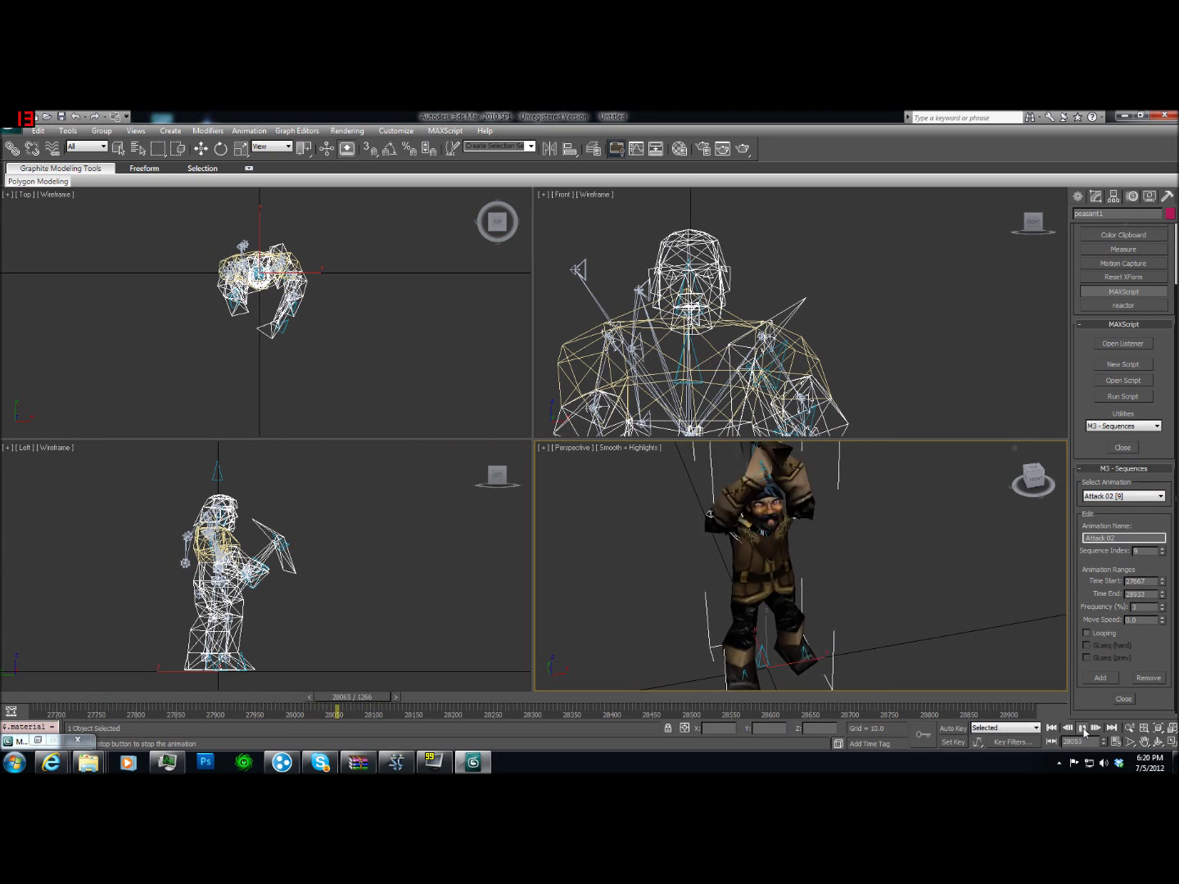
Rename Walk Gold to Spell 05 and Walk Lumber to Spell 06
{"action": "left_click", "coordinate": [1131, 498]}
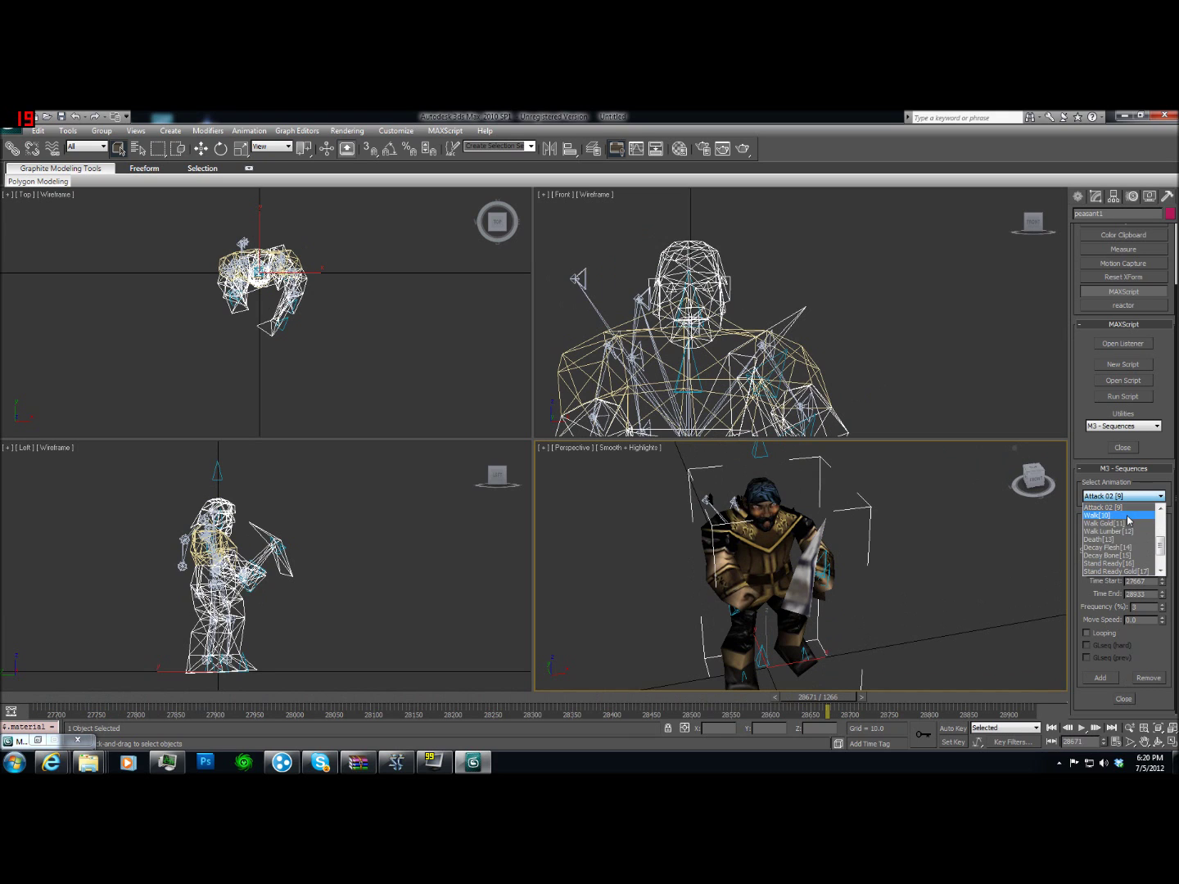
{"action": "left_click", "coordinate": [1118, 524]}
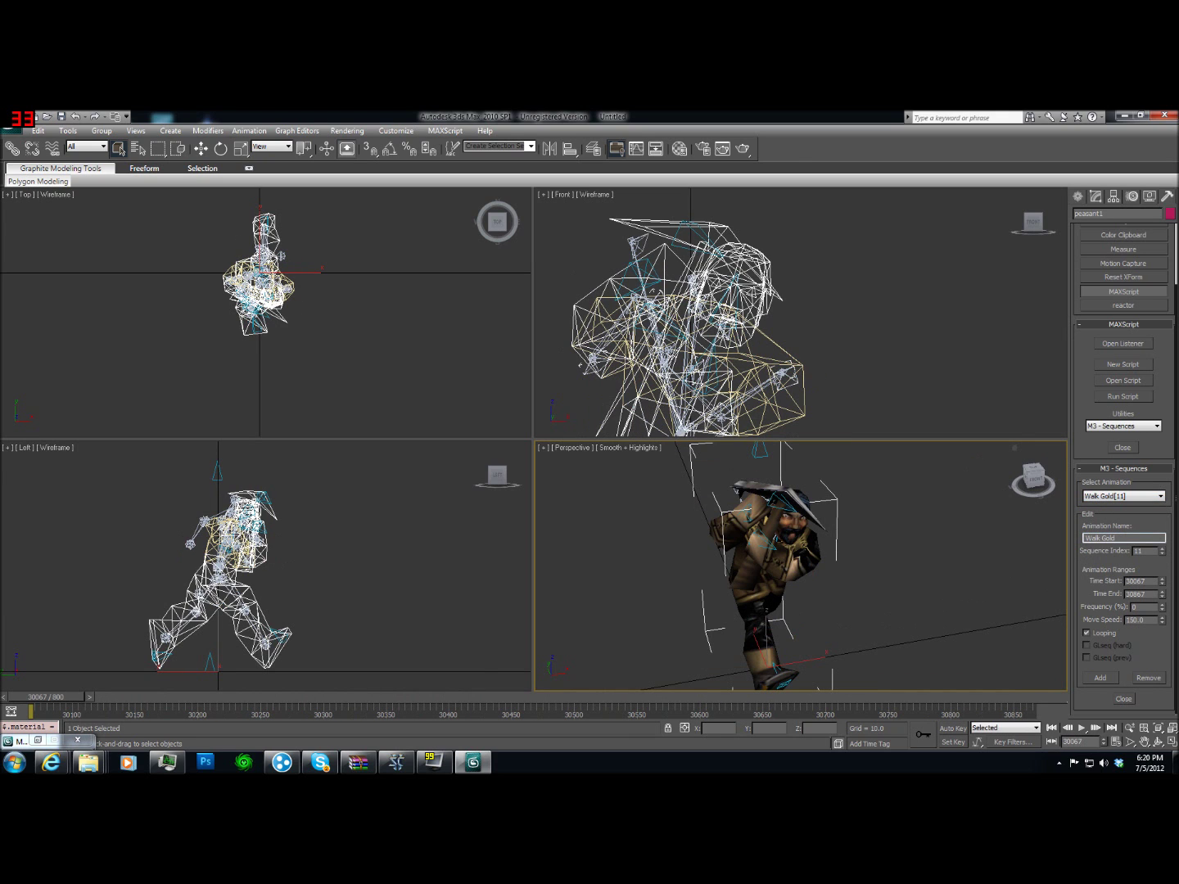
{"action": "left_click", "coordinate": [1105, 538]}
{"action": "type", "text": "Spell 05"}
{"action": "key", "text": "Return"}
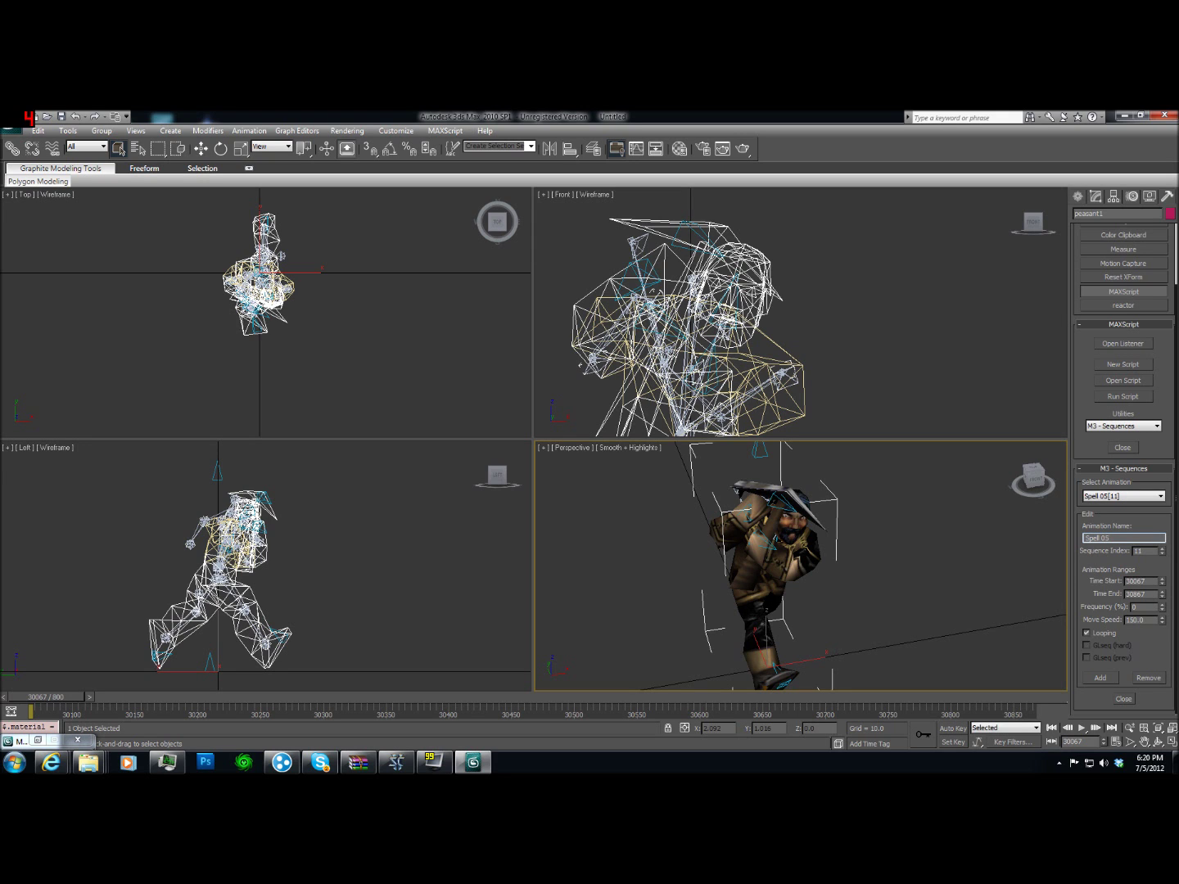
{"action": "left_click", "coordinate": [1111, 497]}
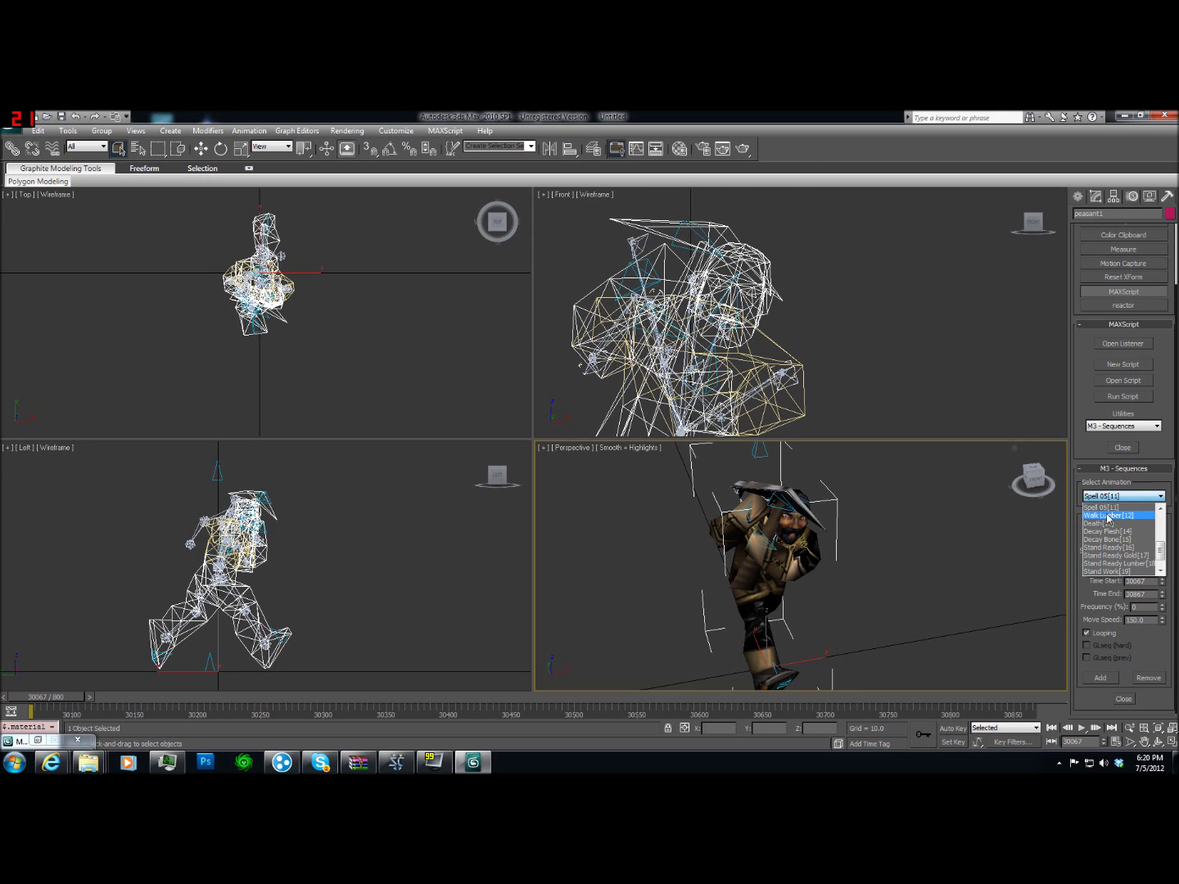
{"action": "left_click", "coordinate": [1118, 519]}
{"action": "double_click", "coordinate": [1130, 542]}
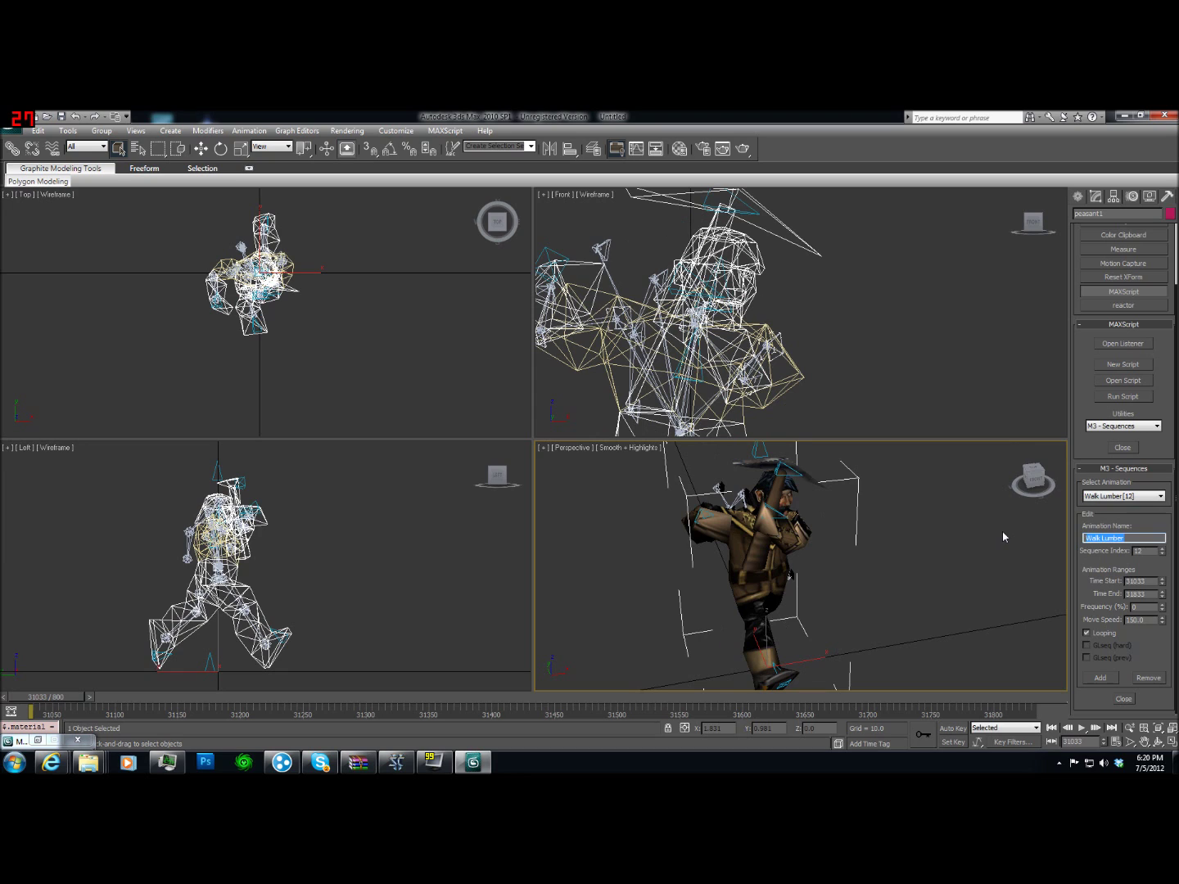
{"action": "type", "text": "Spell 06"}
{"action": "key", "text": "Return"}
Play back the Decay Flesh sequence on the peasant
{"action": "left_click", "coordinate": [1116, 496]}
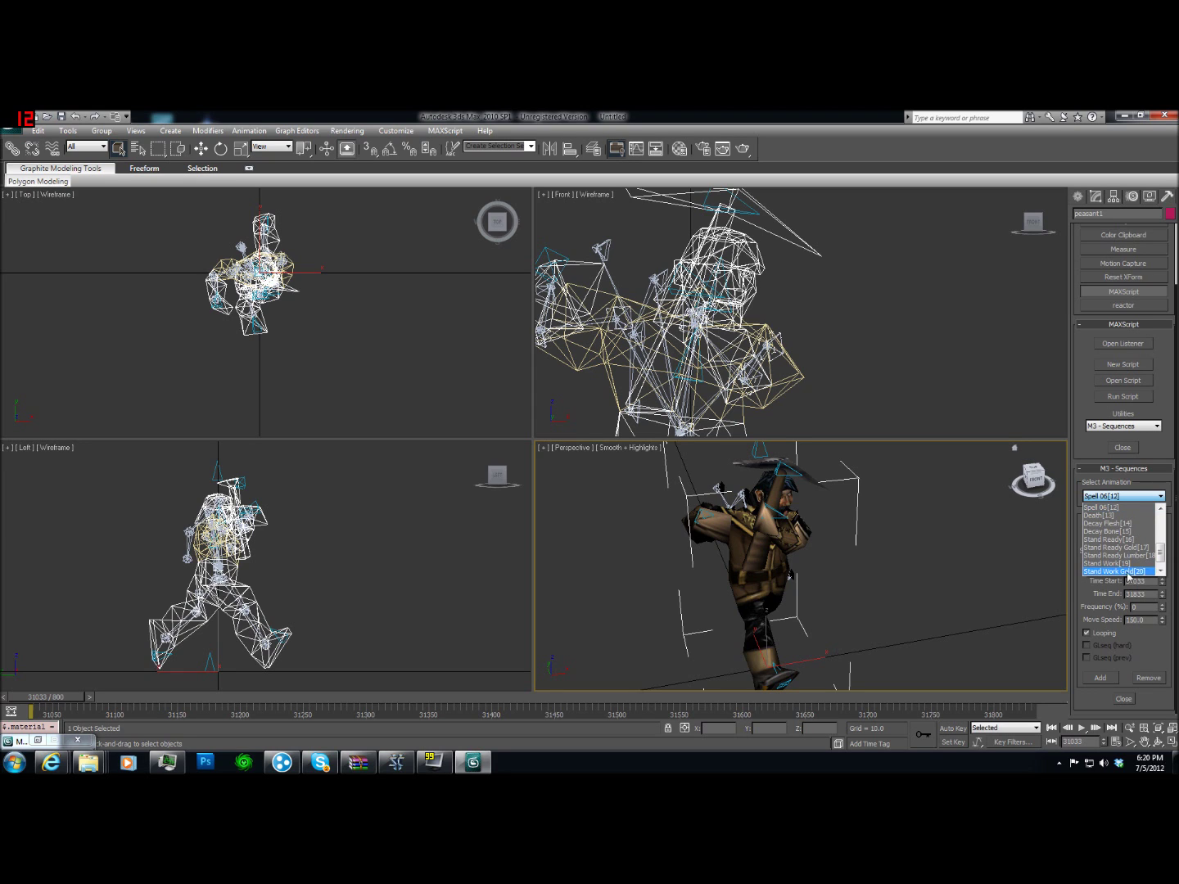
{"action": "scroll", "coordinate": [1127, 569], "scroll_direction": "up", "scroll_amount": 2}
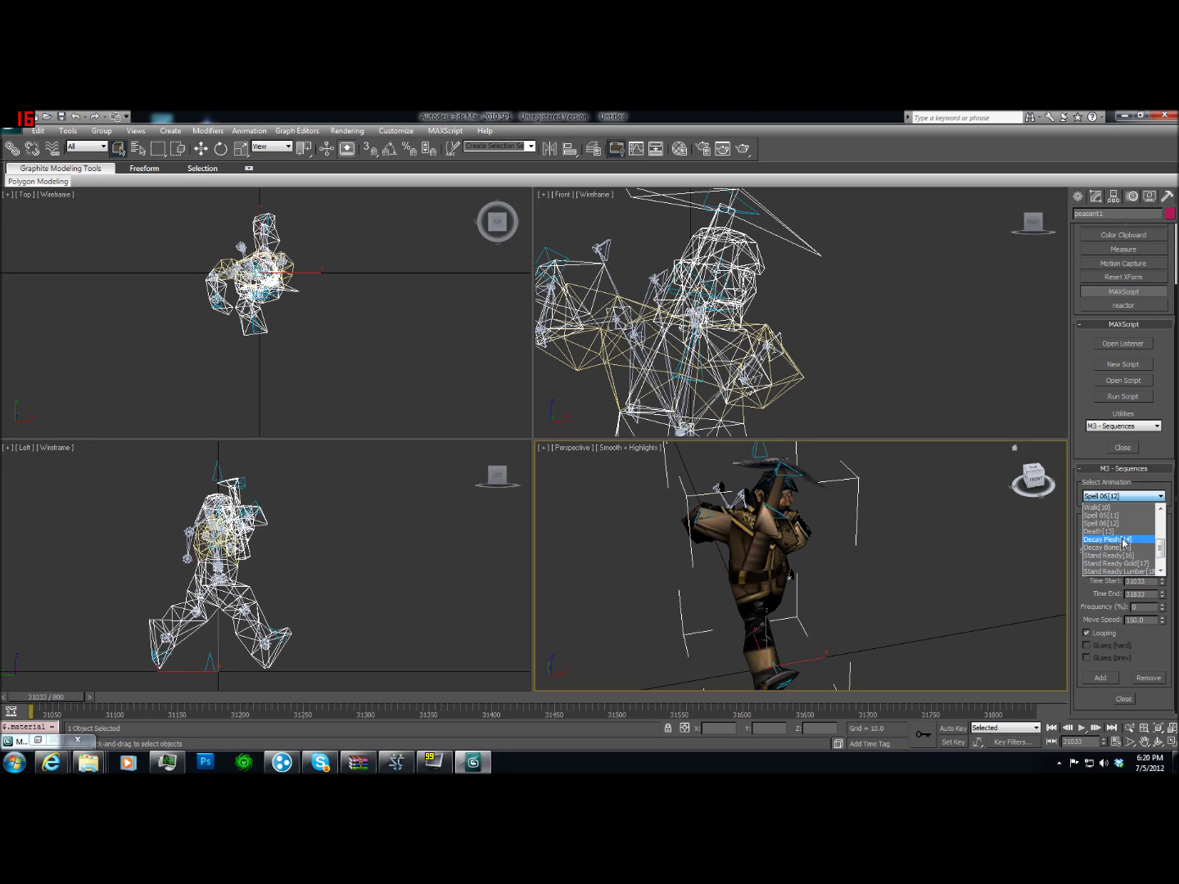
{"action": "scroll", "coordinate": [1126, 542], "scroll_direction": "down", "scroll_amount": 1}
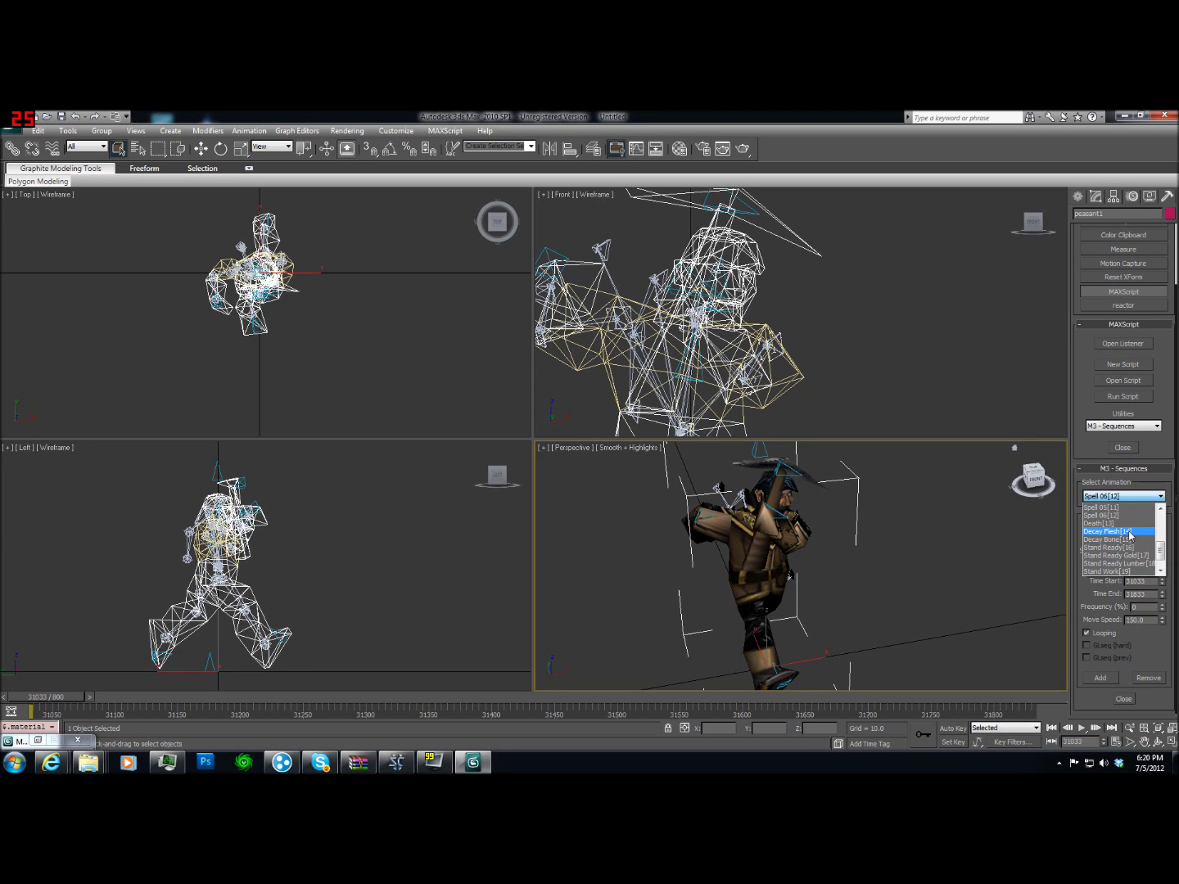
{"action": "left_click", "coordinate": [1118, 531]}
{"action": "left_click", "coordinate": [1082, 728]}
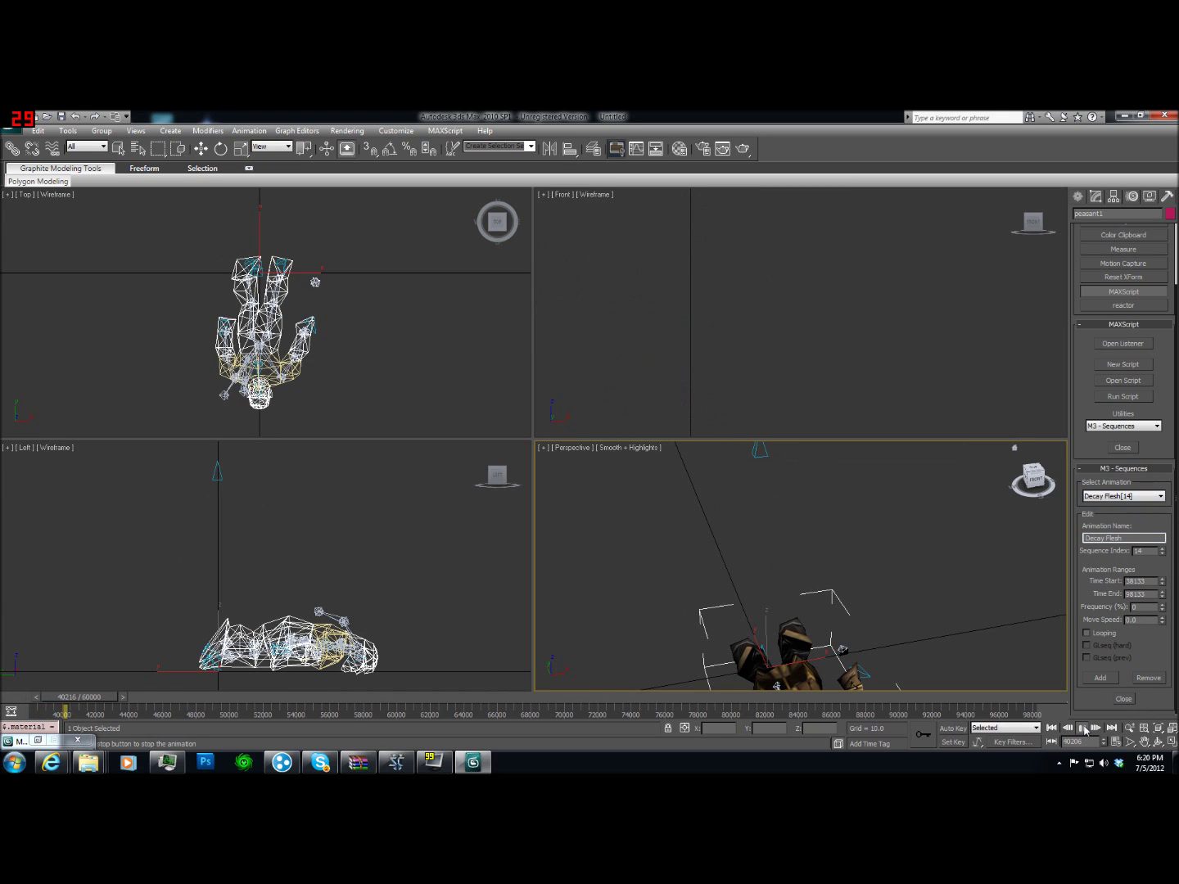
Stop playback and preview the Decay Bone and Stand Ready animations
{"action": "left_click", "coordinate": [1083, 728]}
{"action": "left_click", "coordinate": [1123, 496]}
{"action": "left_click", "coordinate": [1128, 532]}
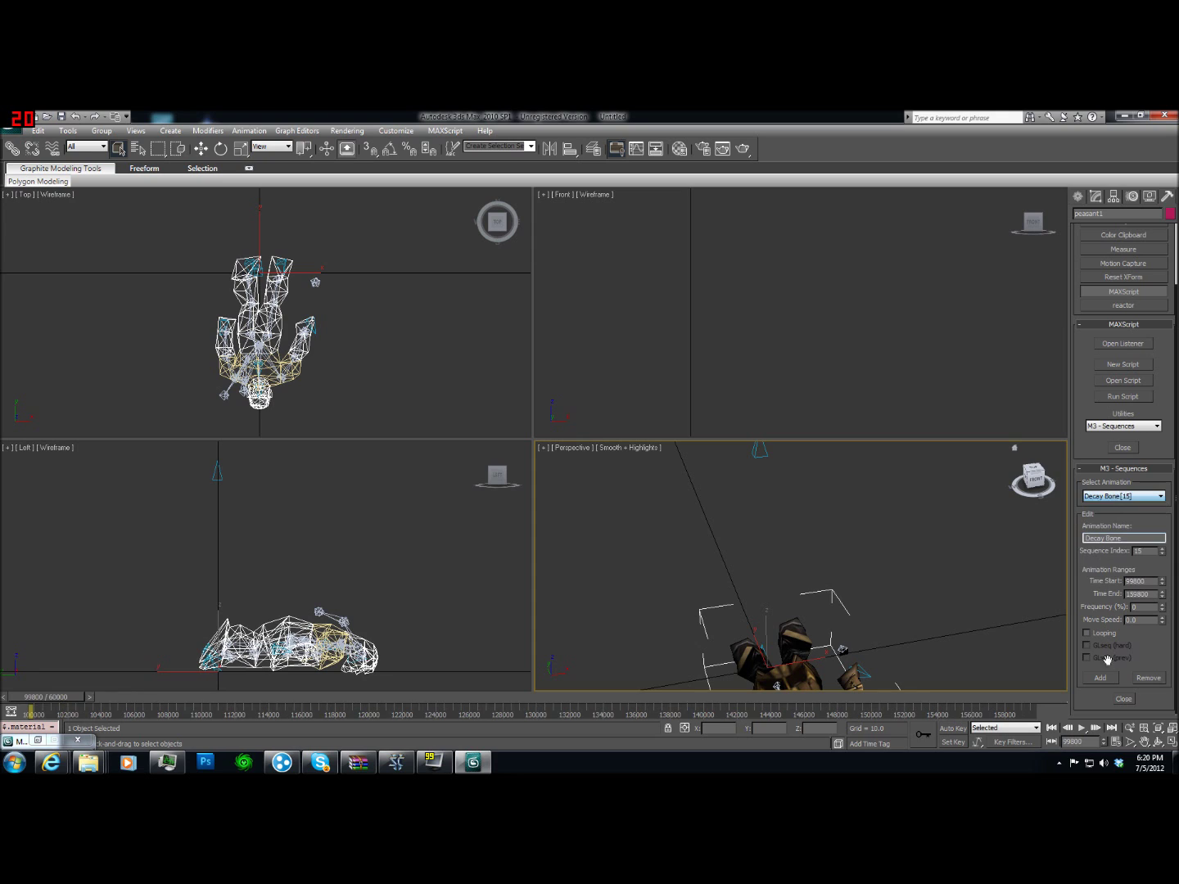
{"action": "left_click", "coordinate": [1083, 728]}
{"action": "left_click", "coordinate": [1082, 728]}
{"action": "left_click", "coordinate": [1142, 501]}
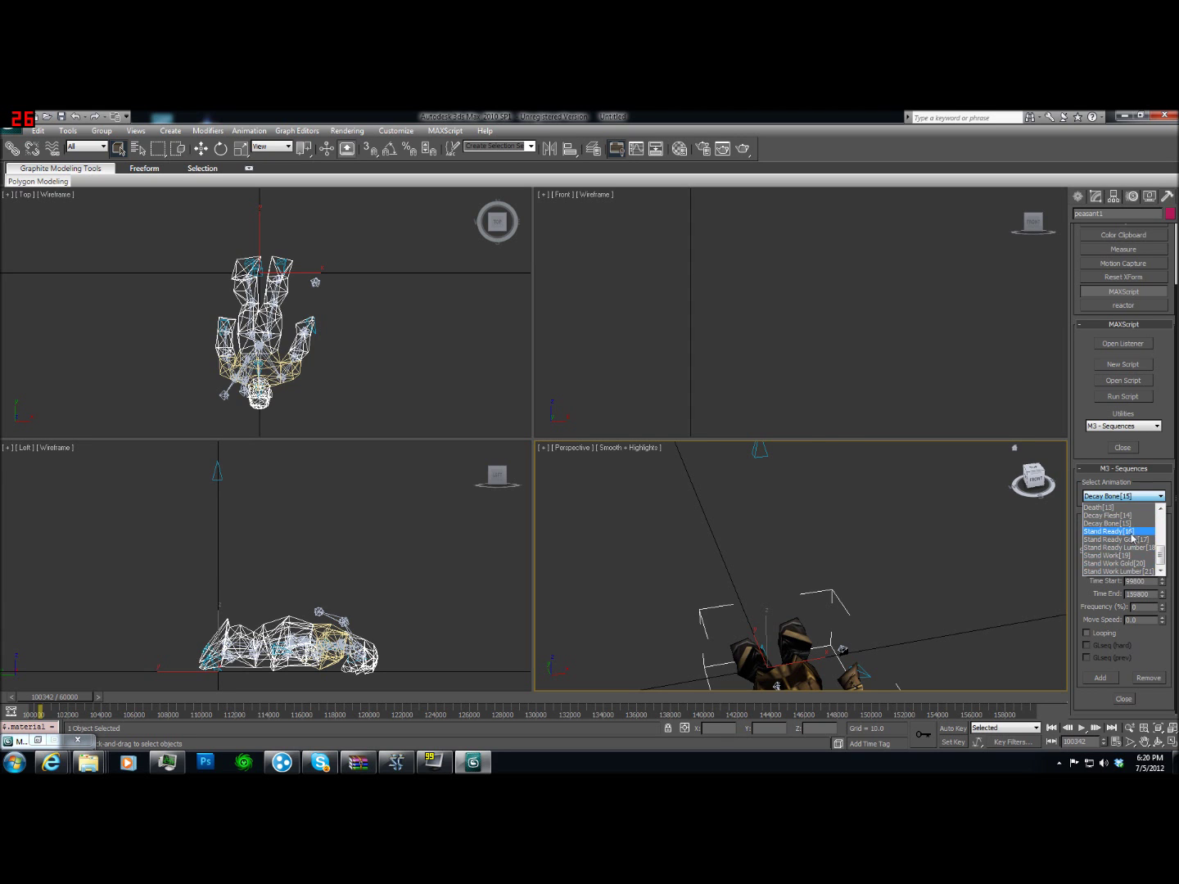
{"action": "left_click", "coordinate": [1131, 533]}
{"action": "left_click", "coordinate": [1083, 729]}
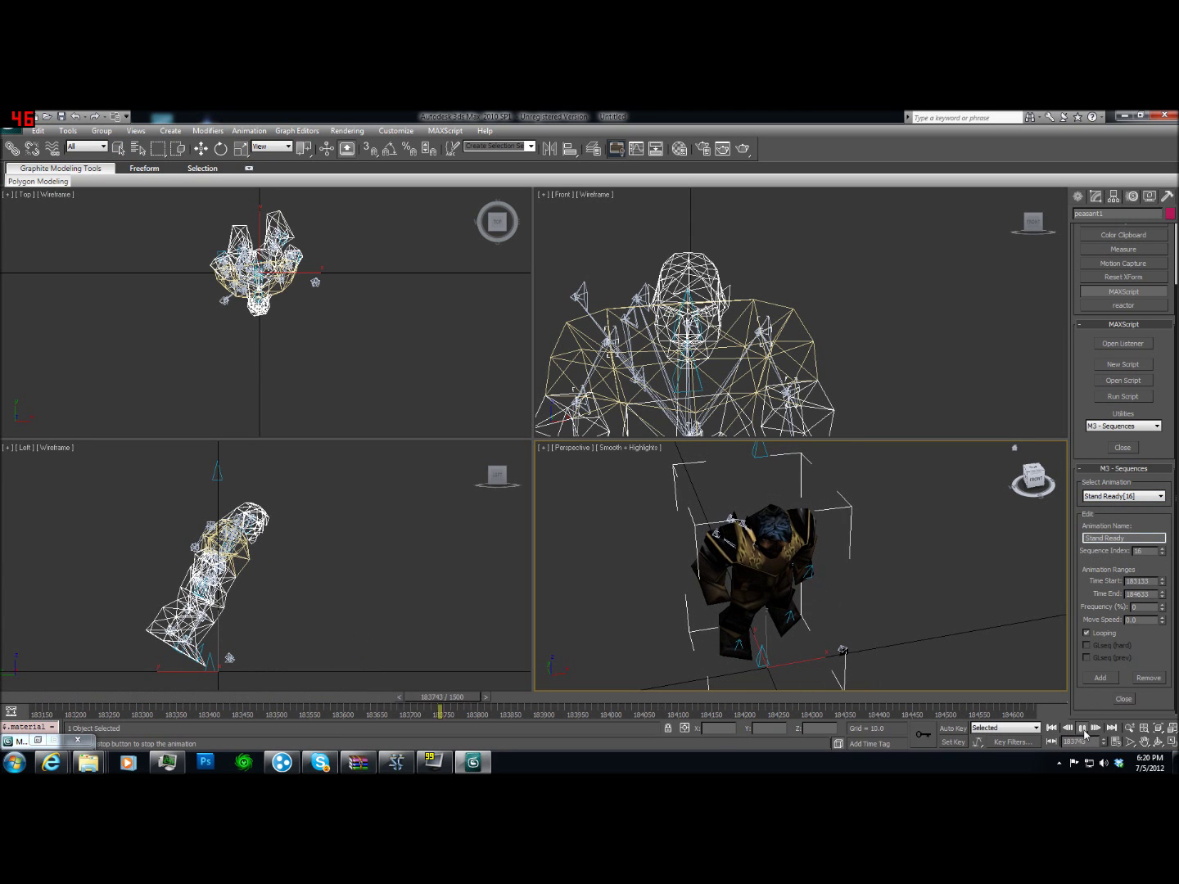
{"action": "left_click", "coordinate": [1082, 729]}
Rename the Stand Ready Gold sequence to Spell 07
{"action": "left_click", "coordinate": [1124, 497]}
{"action": "left_click", "coordinate": [1121, 542]}
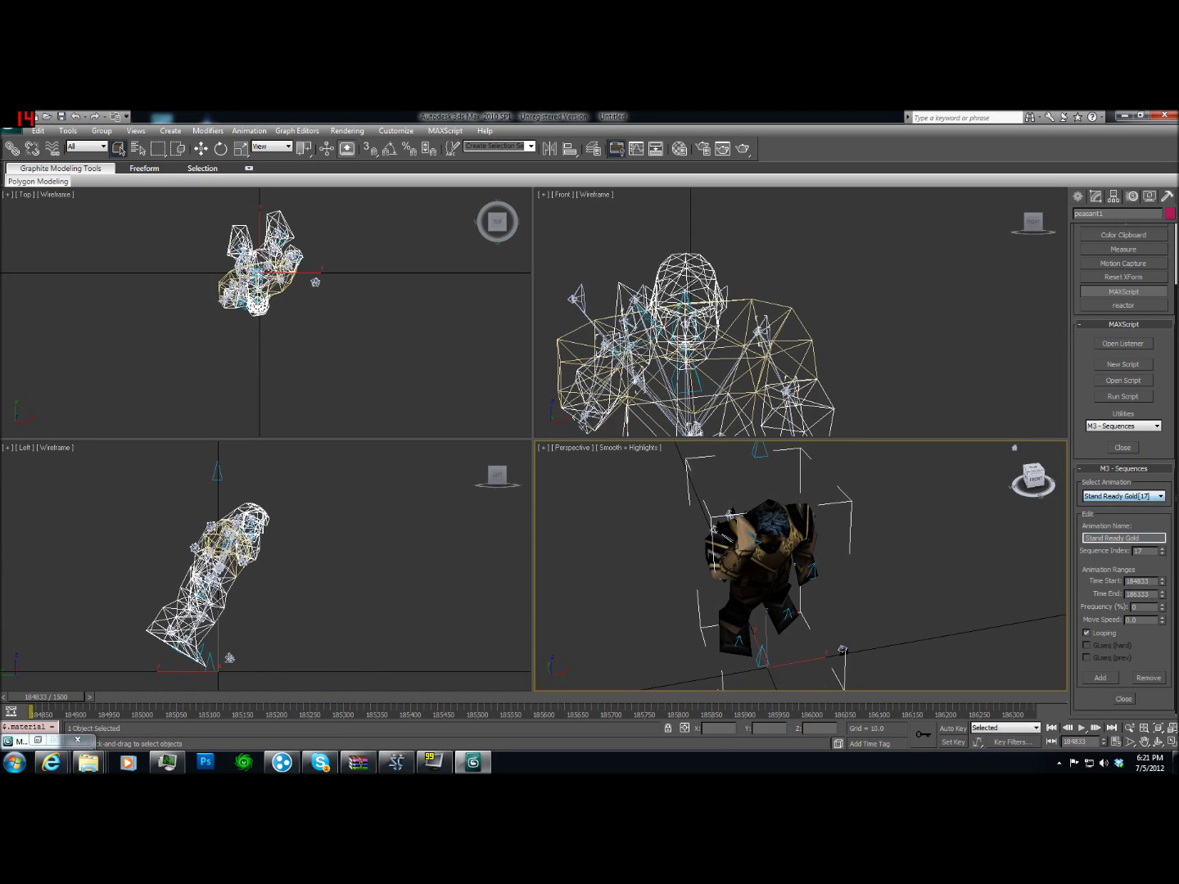
{"action": "left_click", "coordinate": [1143, 497]}
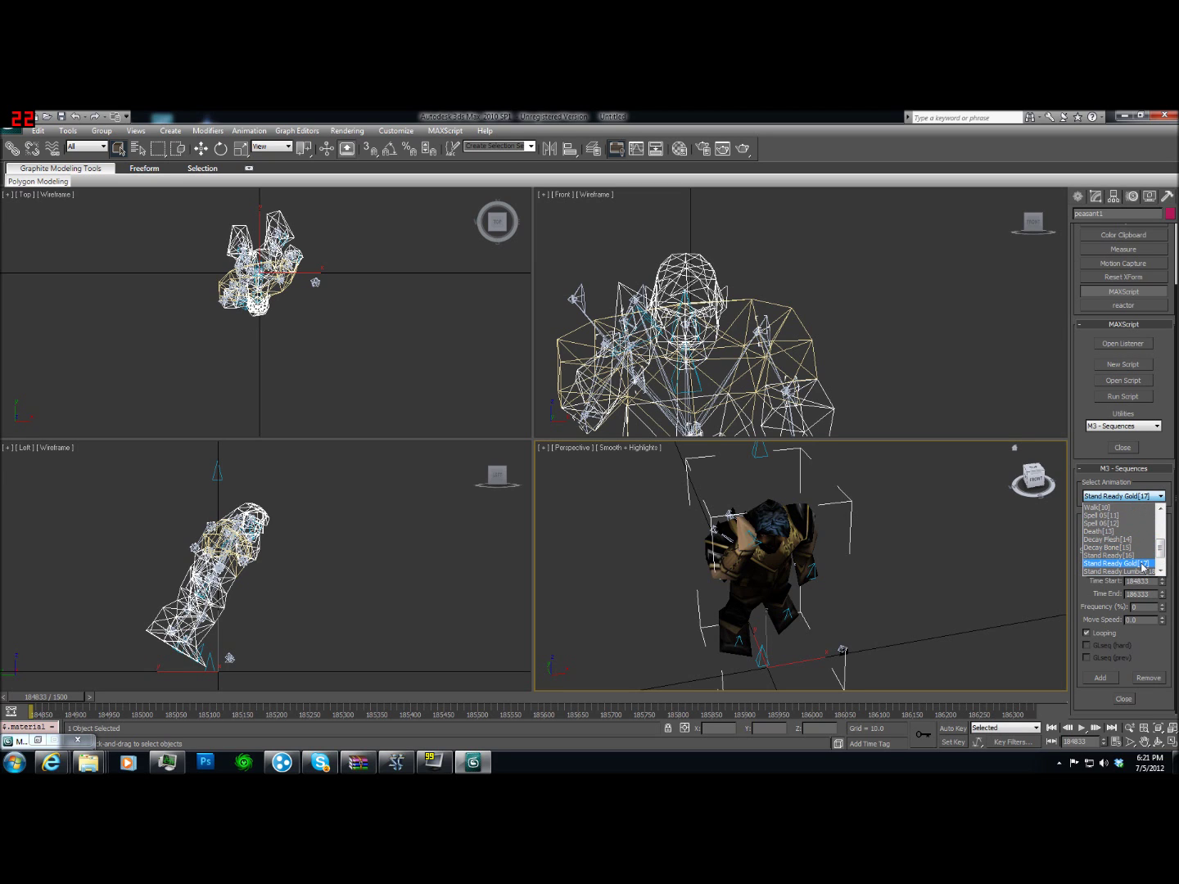
{"action": "left_click", "coordinate": [1144, 565]}
{"action": "left_click", "coordinate": [1153, 498]}
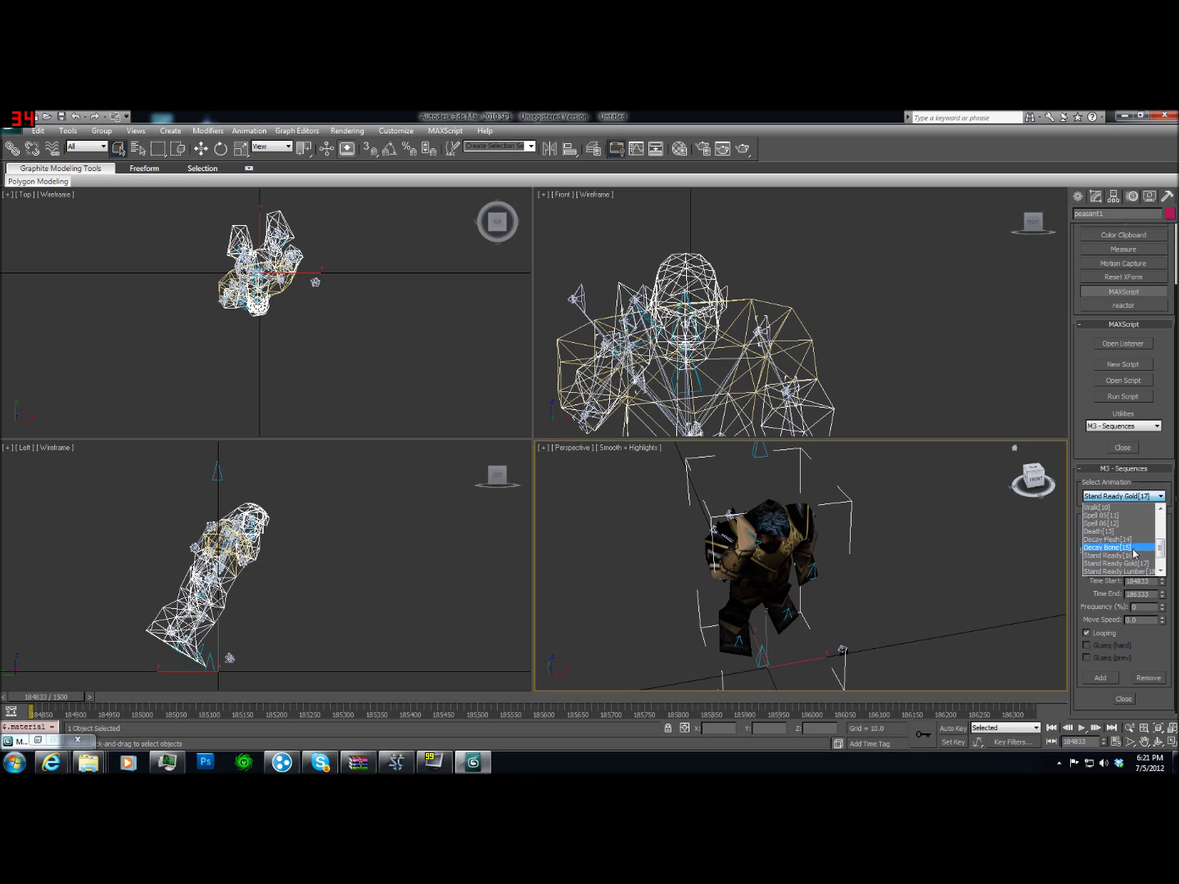
{"action": "left_click", "coordinate": [1142, 564]}
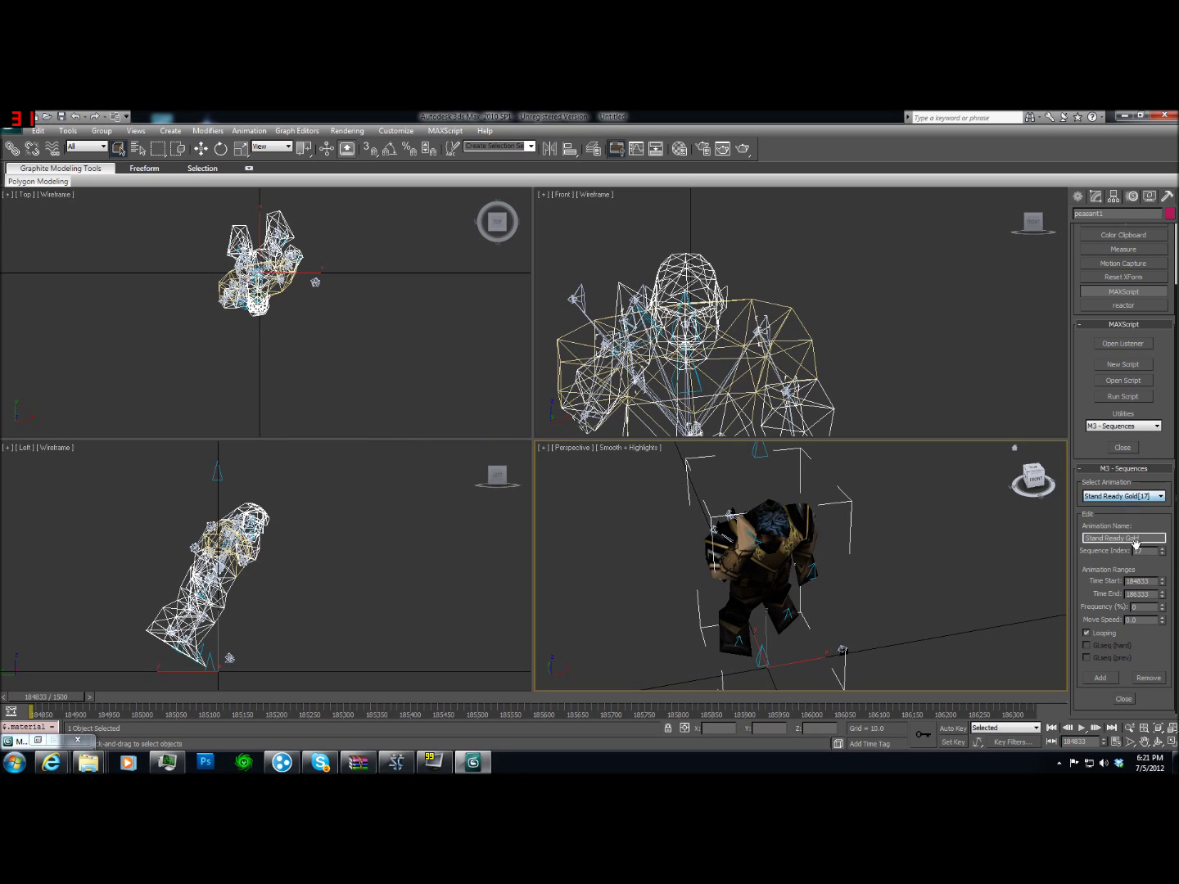
{"action": "left_click_drag", "start_coordinate": [1141, 536], "coordinate": [1083, 538]}
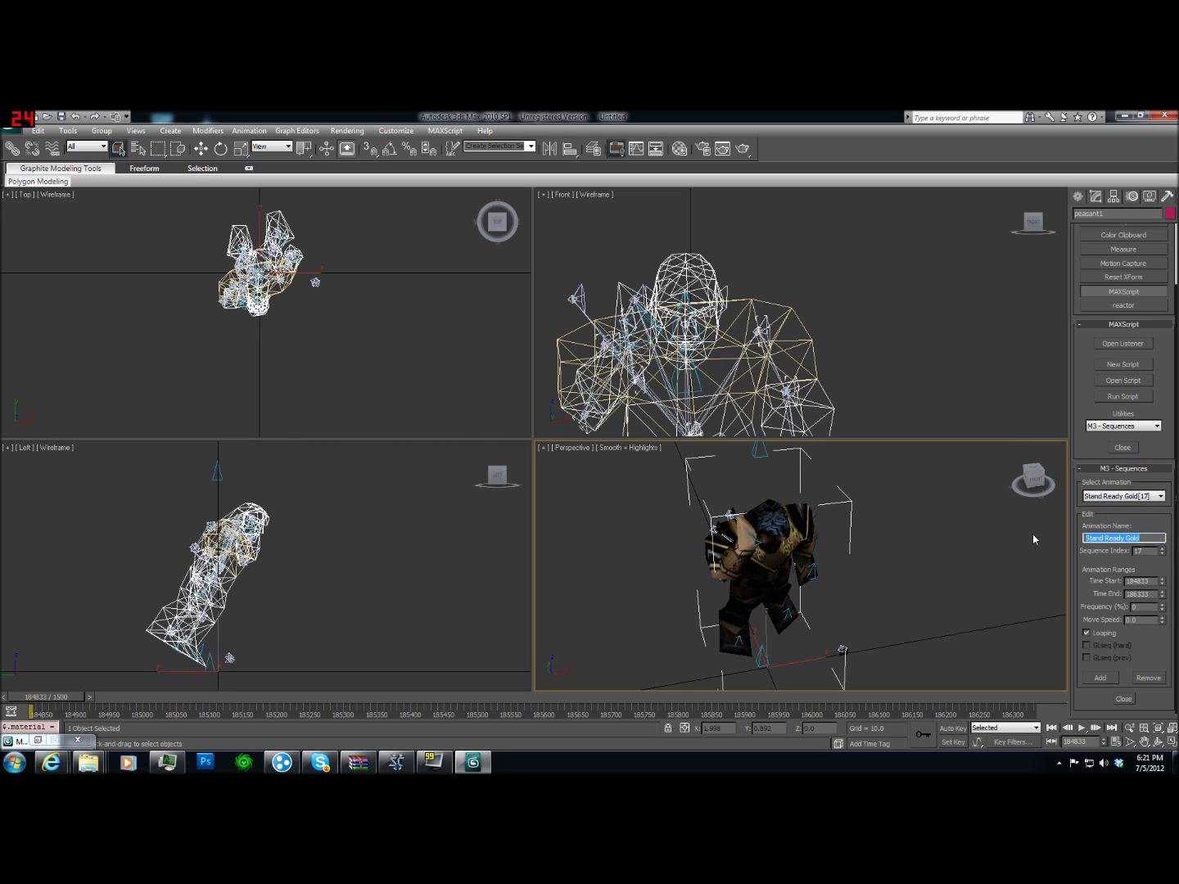
{"action": "type", "text": "Spell 07"}
Rename the Stand Ready Lumber sequence to Spell 08
{"action": "left_click", "coordinate": [1125, 501]}
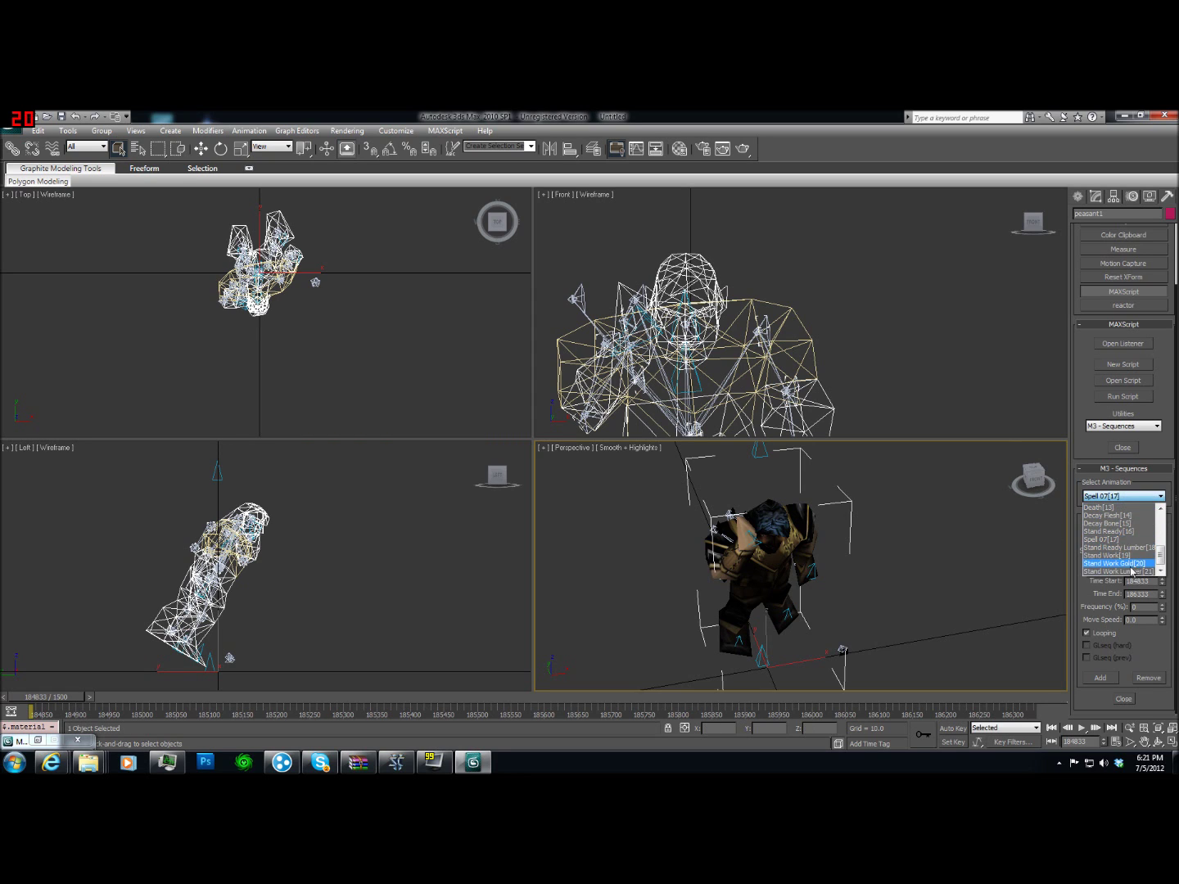
{"action": "left_click", "coordinate": [1136, 548]}
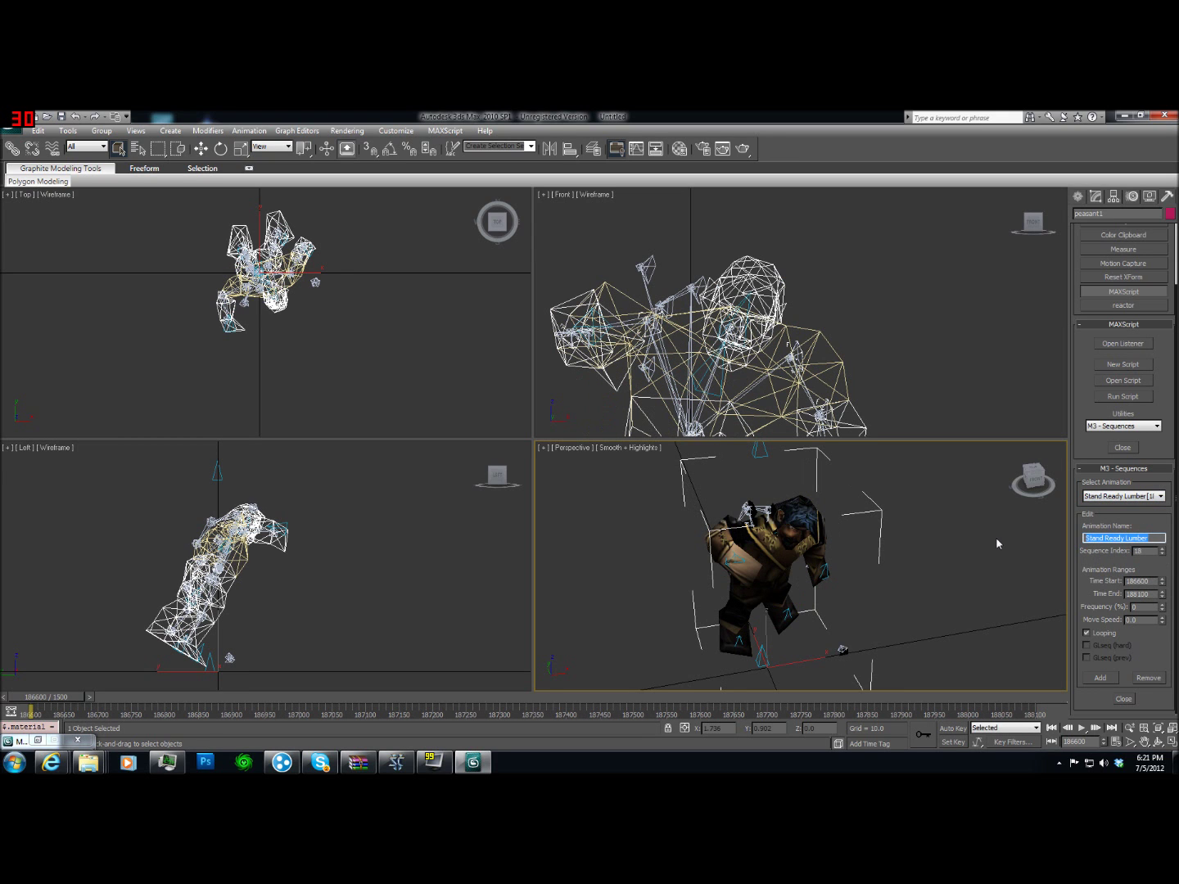
{"action": "type", "text": "Spell 08"}
{"action": "key", "text": "Return"}
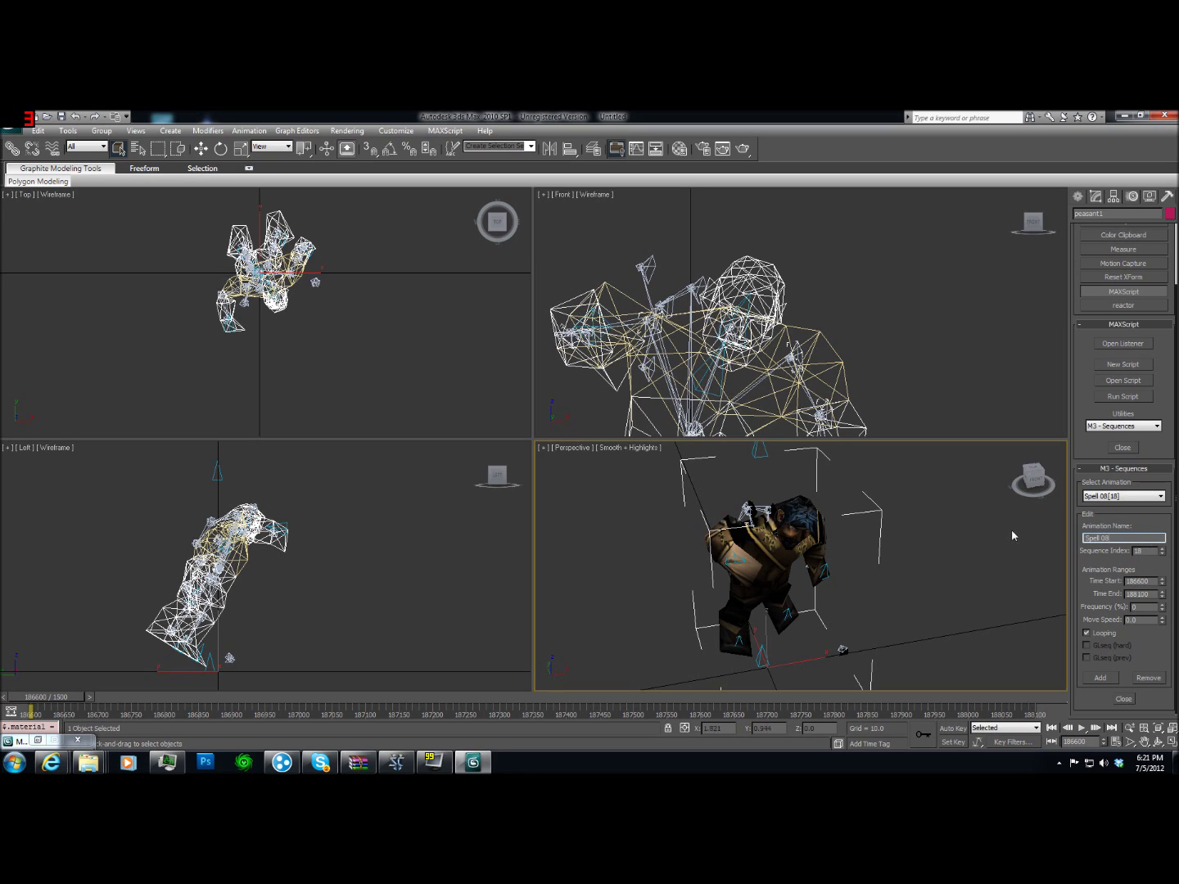
Rename Stand Work to Spell 09 and Stand Work Gold to Spell 10
{"action": "left_click", "coordinate": [1118, 497]}
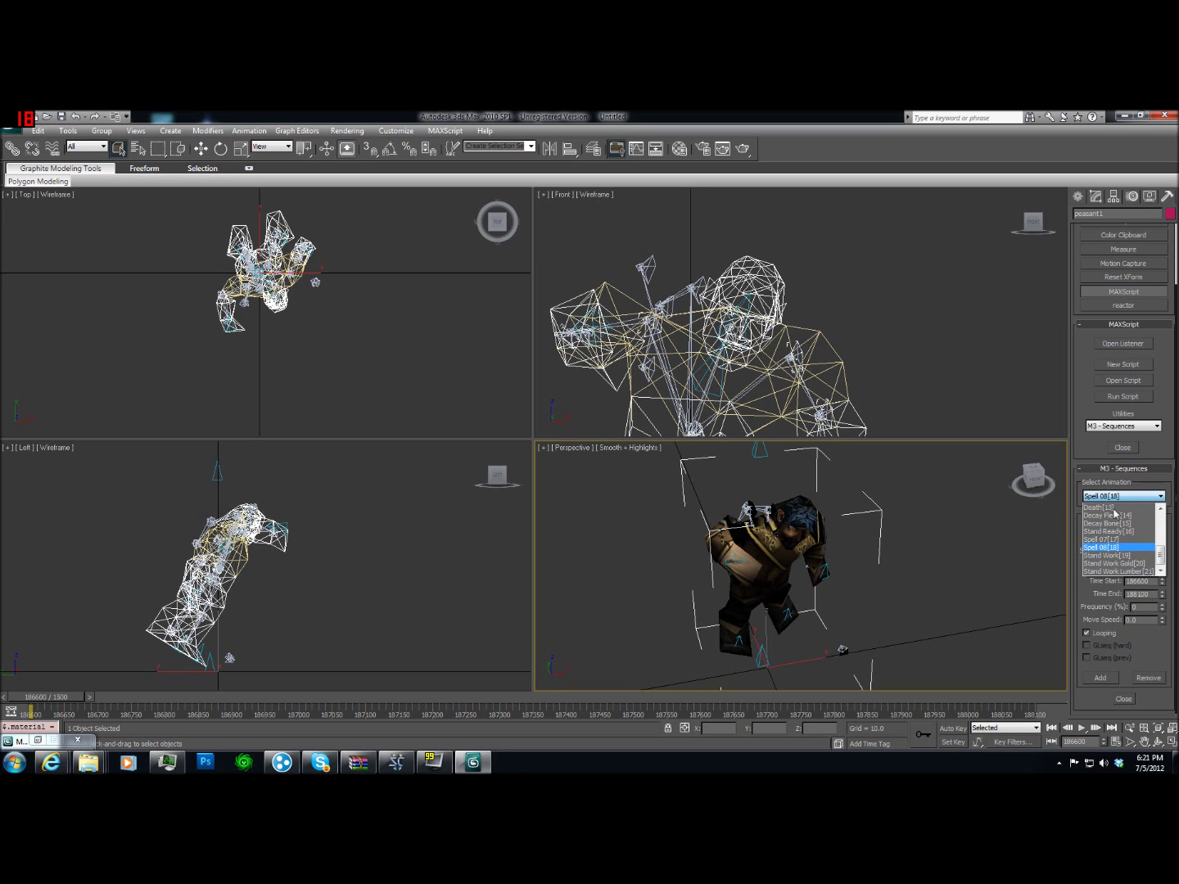
{"action": "left_click", "coordinate": [1118, 556]}
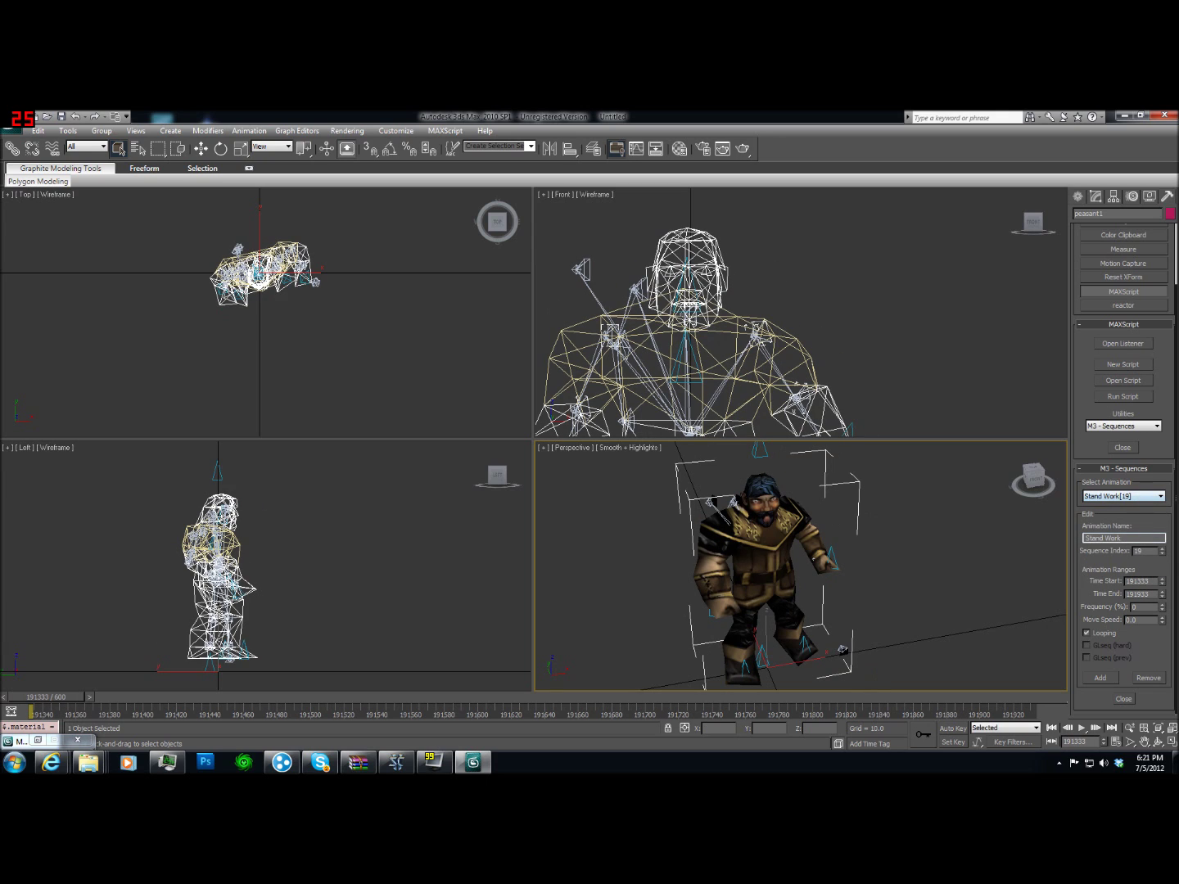
{"action": "type", "text": "Spell 09"}
{"action": "key", "text": "Return"}
{"action": "left_click", "coordinate": [1119, 496]}
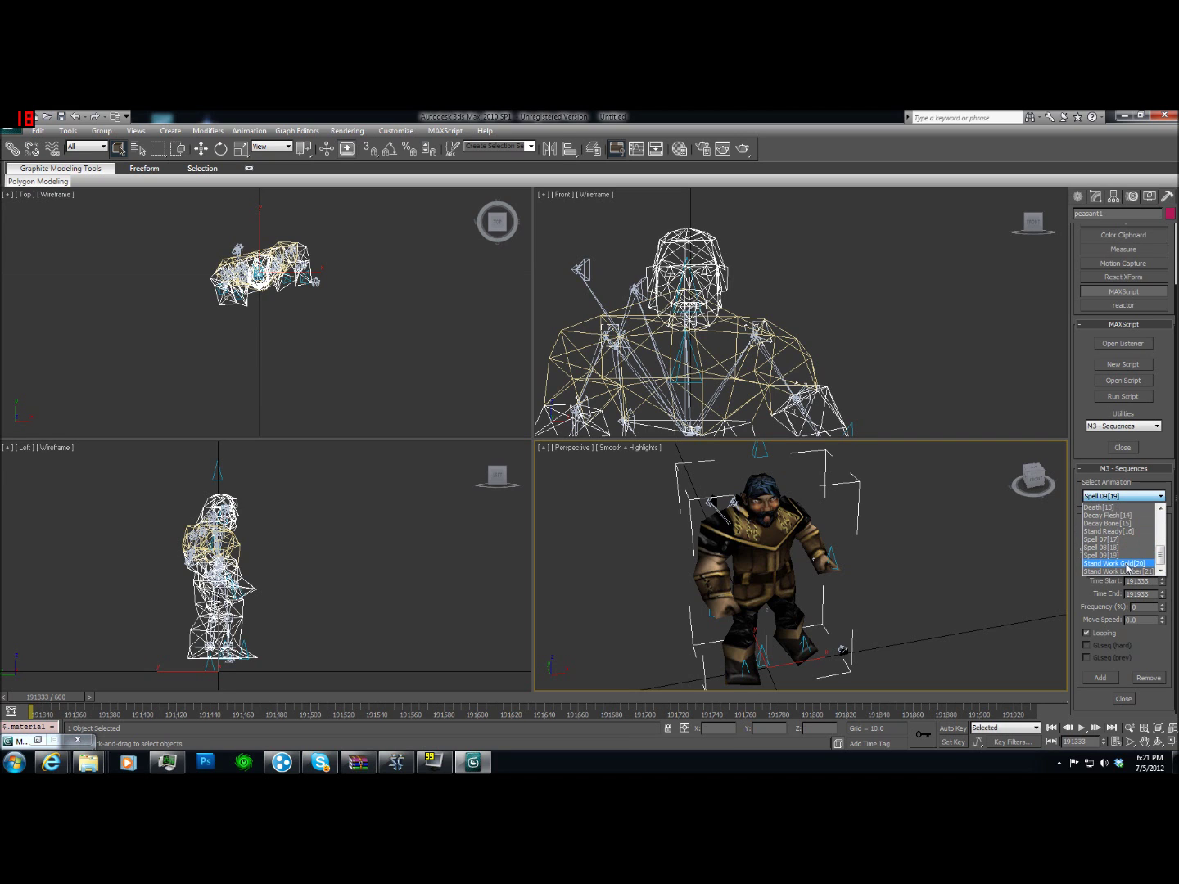
{"action": "left_click", "coordinate": [1129, 564]}
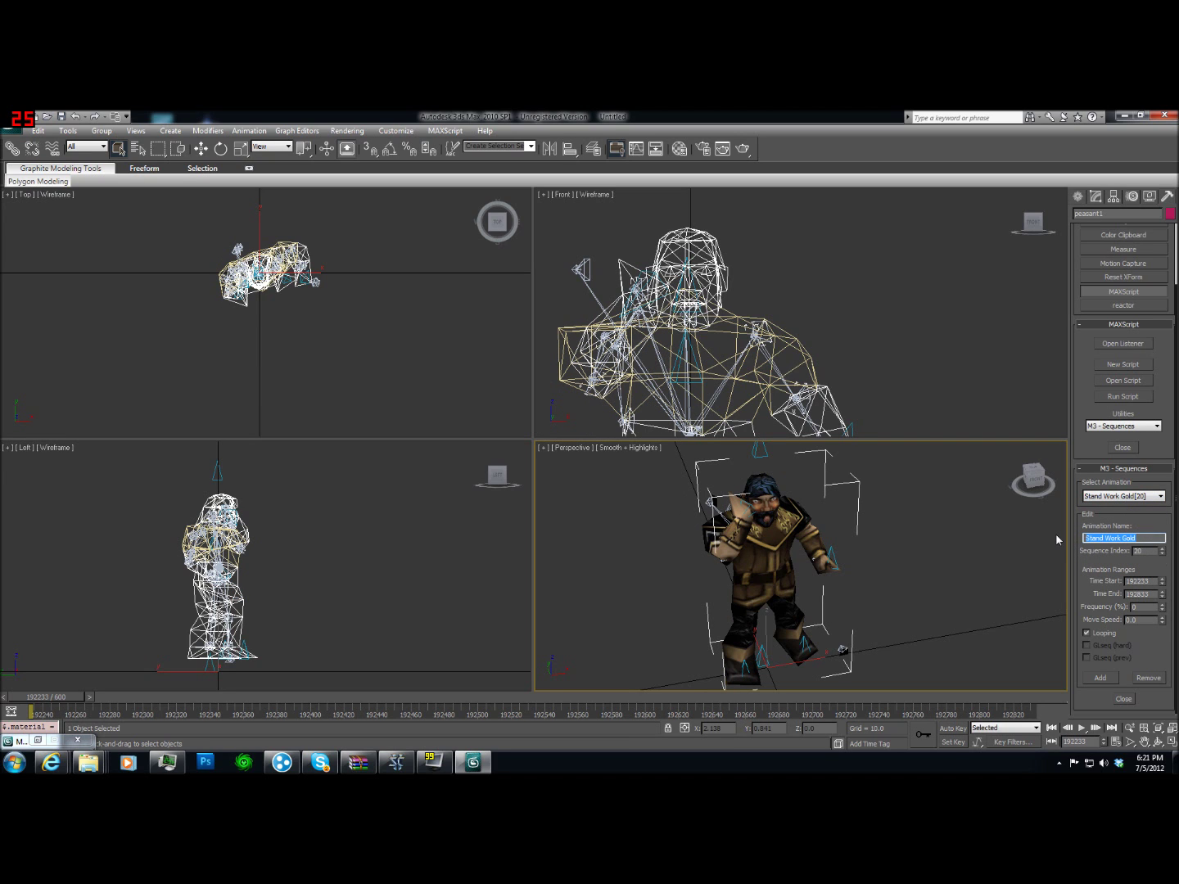
{"action": "type", "text": "Spell 10"}
{"action": "key", "text": "Return"}
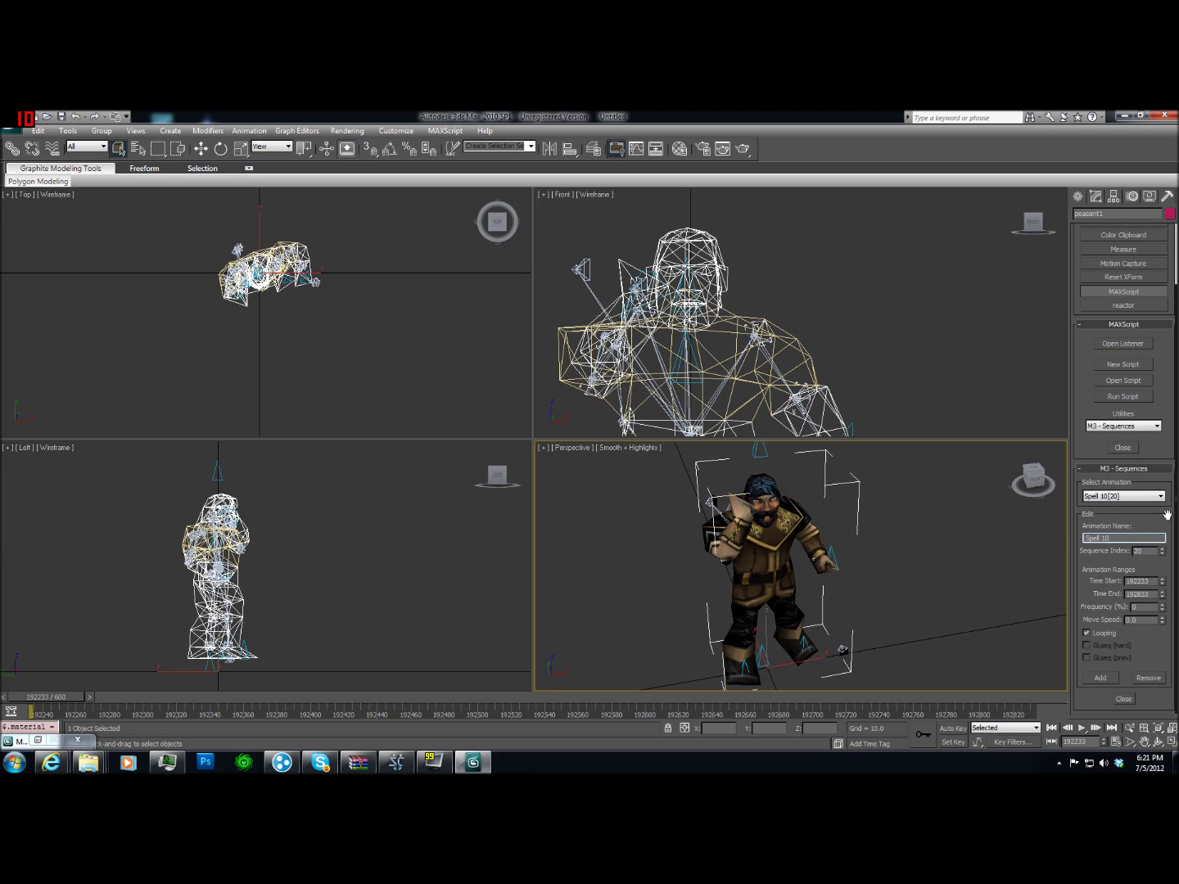
Rename Stand Work Lumber to Spell 11 and review the sequence list
{"action": "left_click", "coordinate": [1139, 497]}
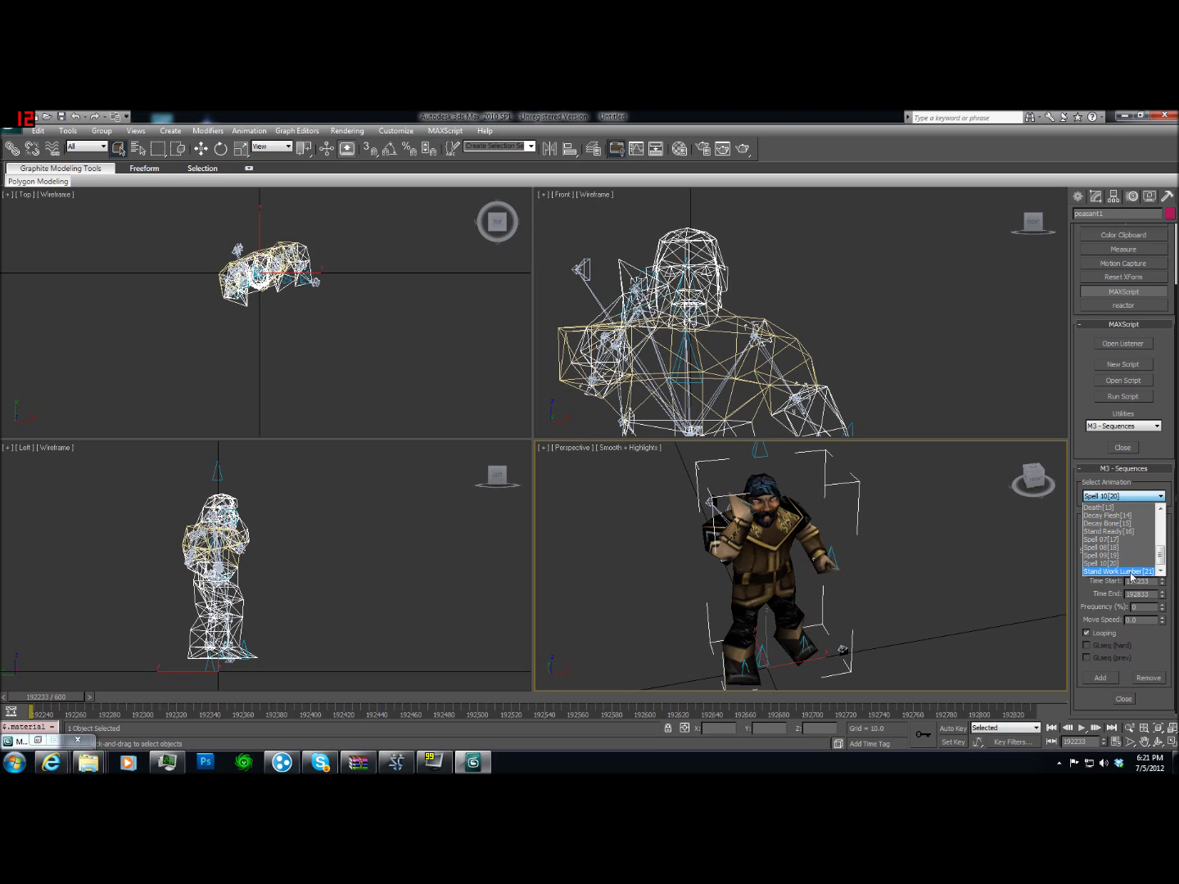
{"action": "left_click", "coordinate": [1133, 571]}
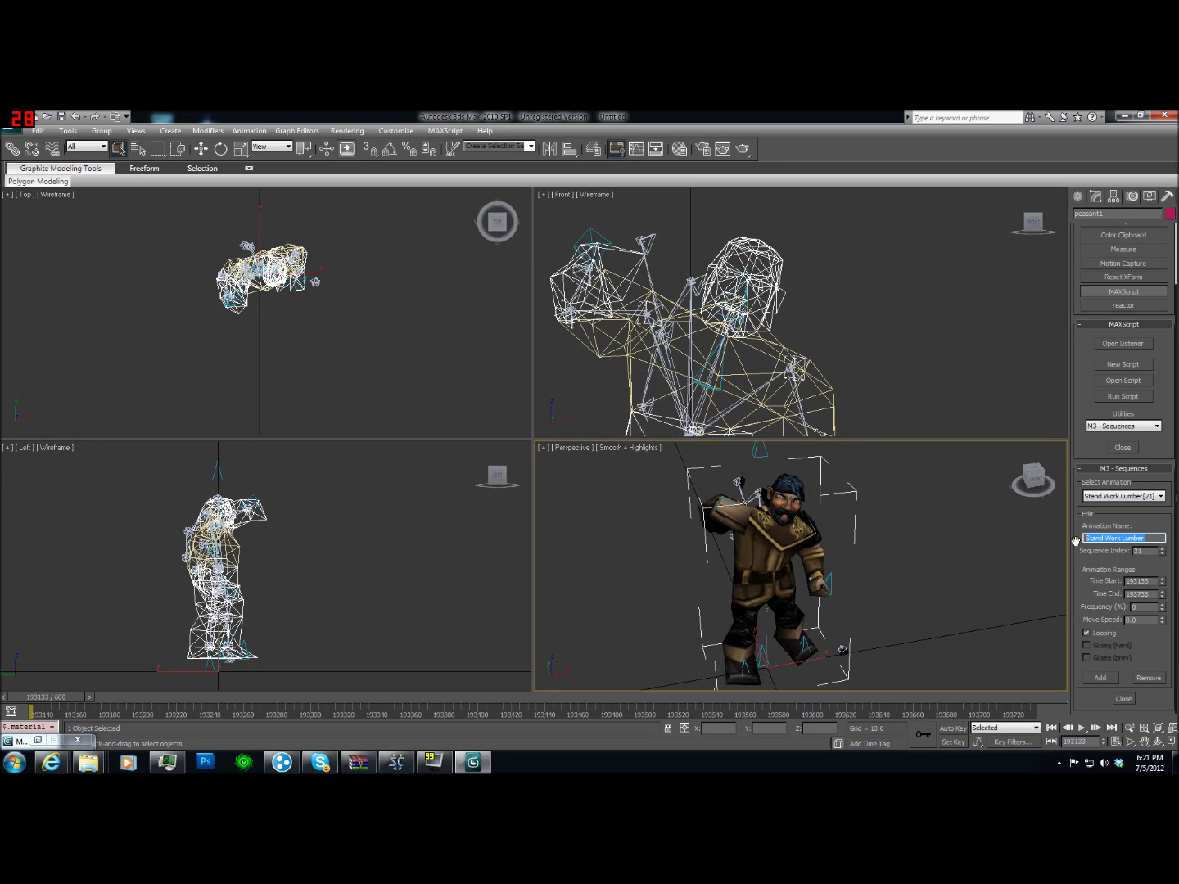
{"action": "type", "text": "Spell 11"}
{"action": "key", "text": "Return"}
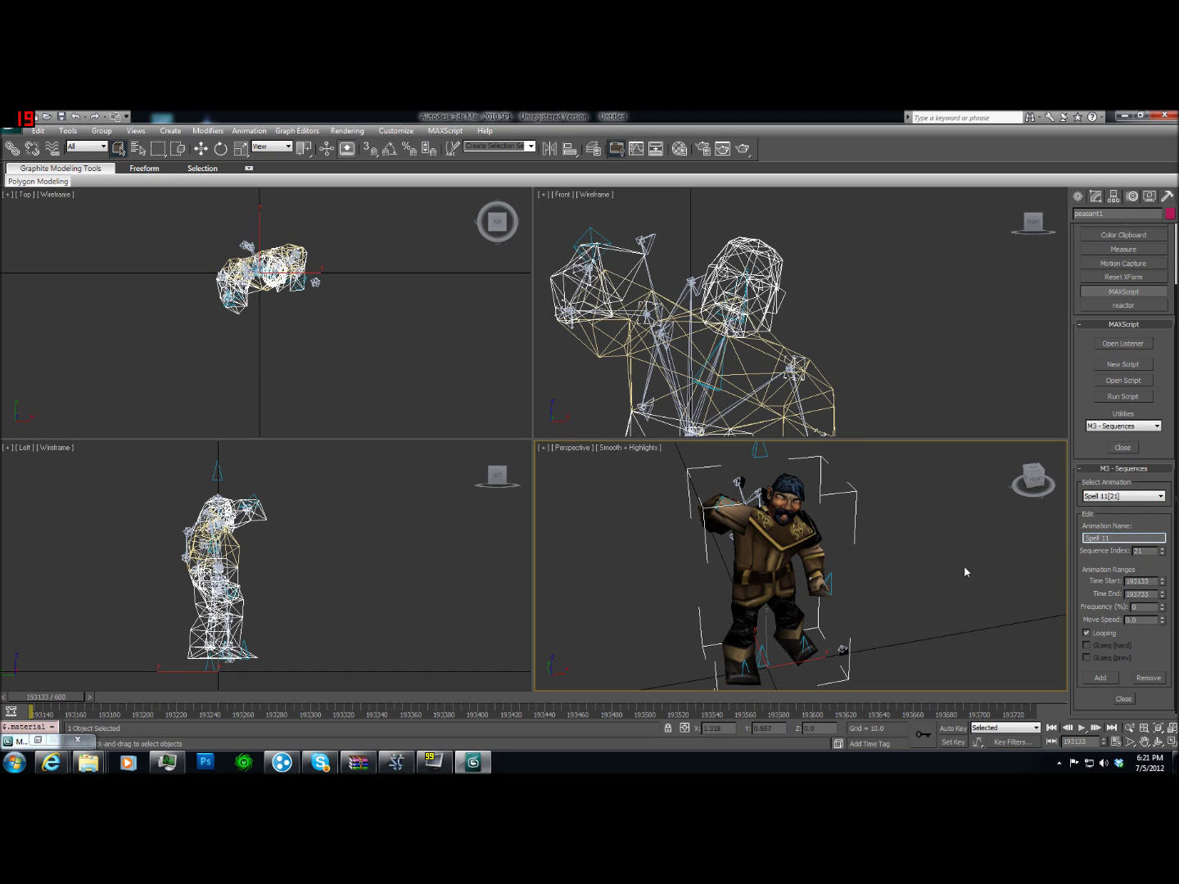
{"action": "left_click", "coordinate": [1121, 497]}
{"action": "scroll", "coordinate": [1122, 533], "scroll_direction": "up", "scroll_amount": 6}
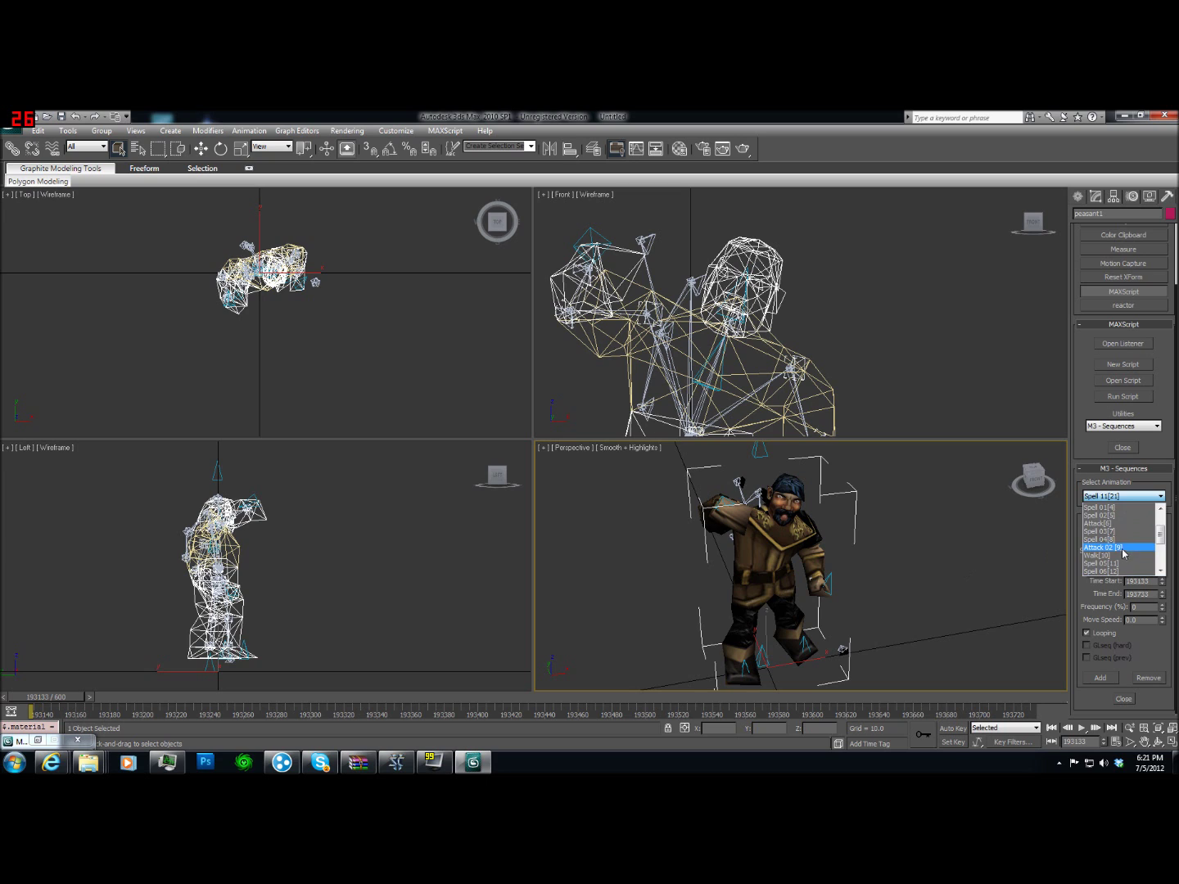
{"action": "scroll", "coordinate": [1118, 537], "scroll_direction": "up", "scroll_amount": 1}
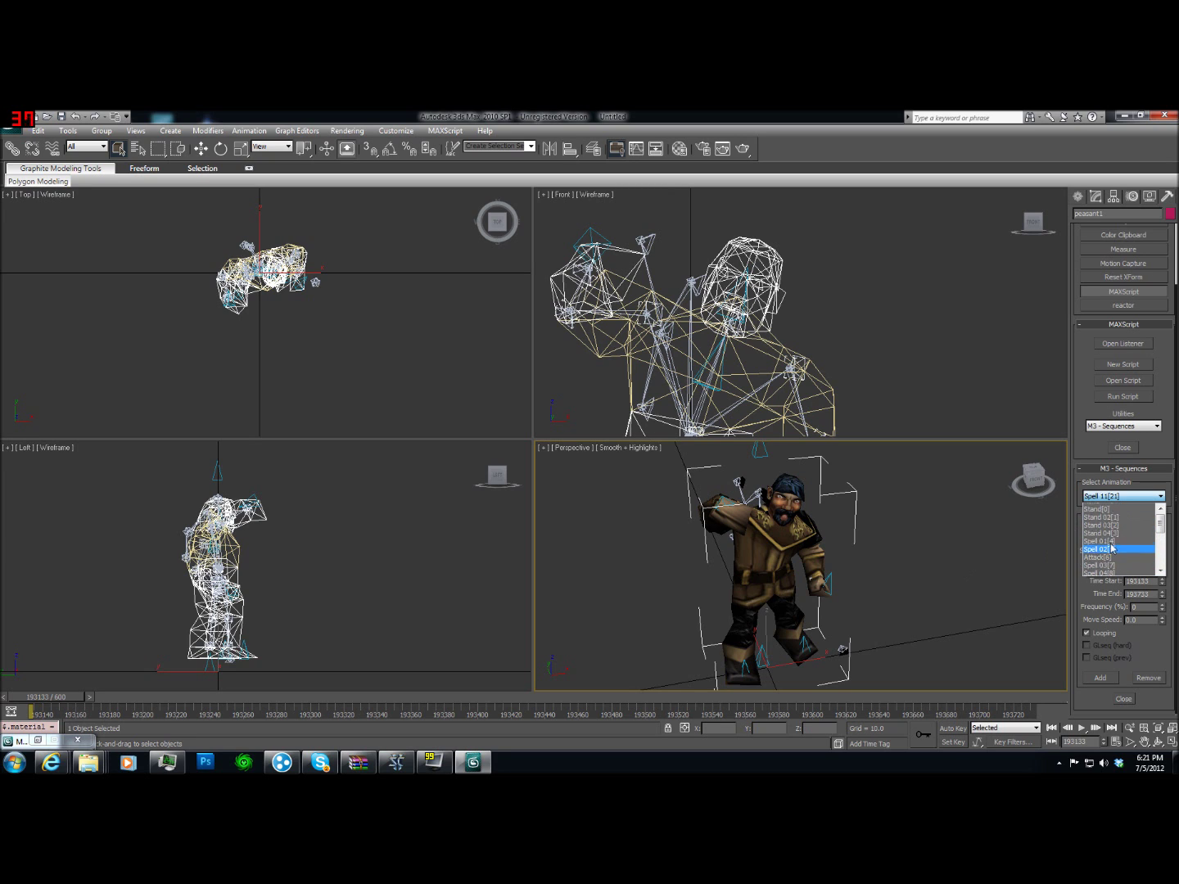
{"action": "scroll", "coordinate": [1114, 547], "scroll_direction": "down", "scroll_amount": 2}
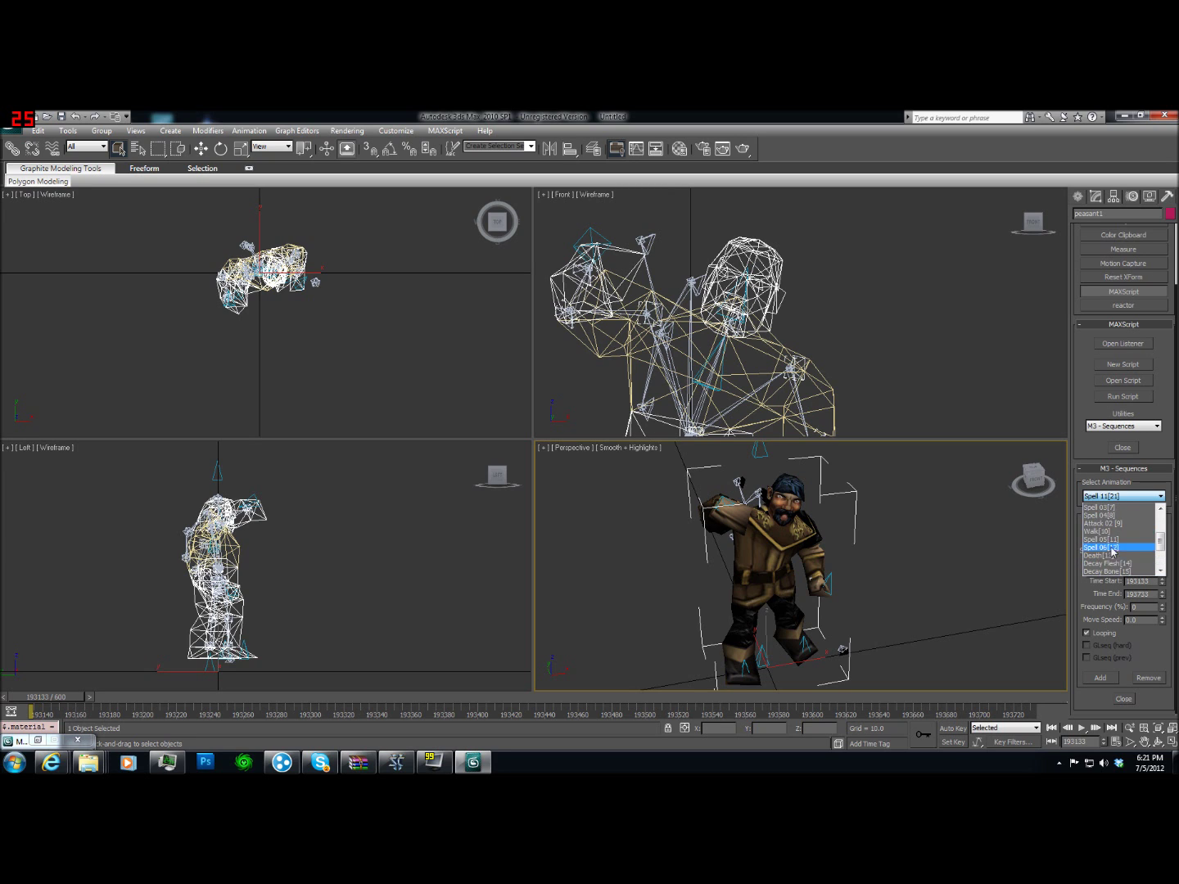
{"action": "scroll", "coordinate": [1114, 547], "scroll_direction": "down", "scroll_amount": 4}
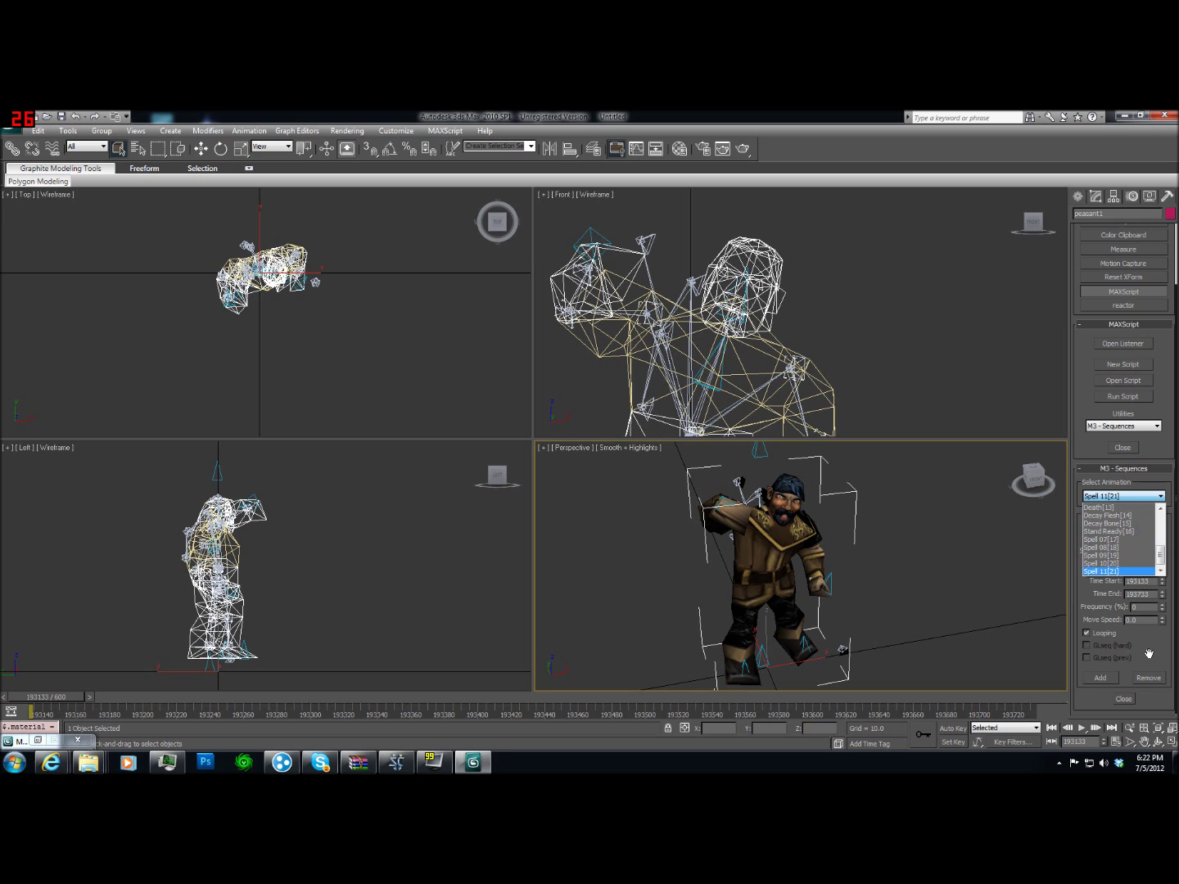
{"action": "left_click", "coordinate": [1113, 572]}
Close the M3 - Sequences rollout and pan the Perspective view to raise the peasant
{"action": "left_click", "coordinate": [1131, 701]}
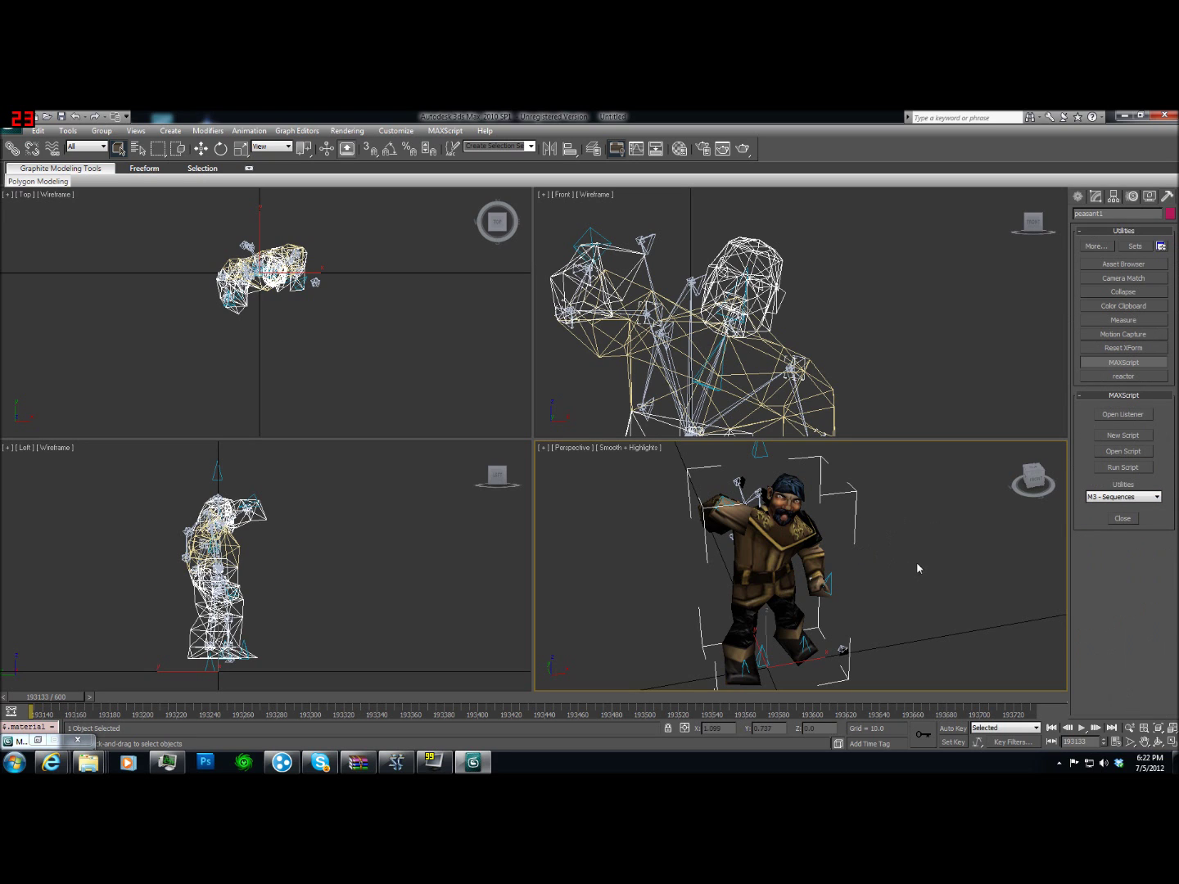
{"action": "mouse_move", "coordinate": [899, 567]}
{"action": "middle_mouse_down"}
{"action": "mouse_move", "coordinate": [895, 533]}
{"action": "mouse_move", "coordinate": [900, 543]}
{"action": "middle_mouse_up"}
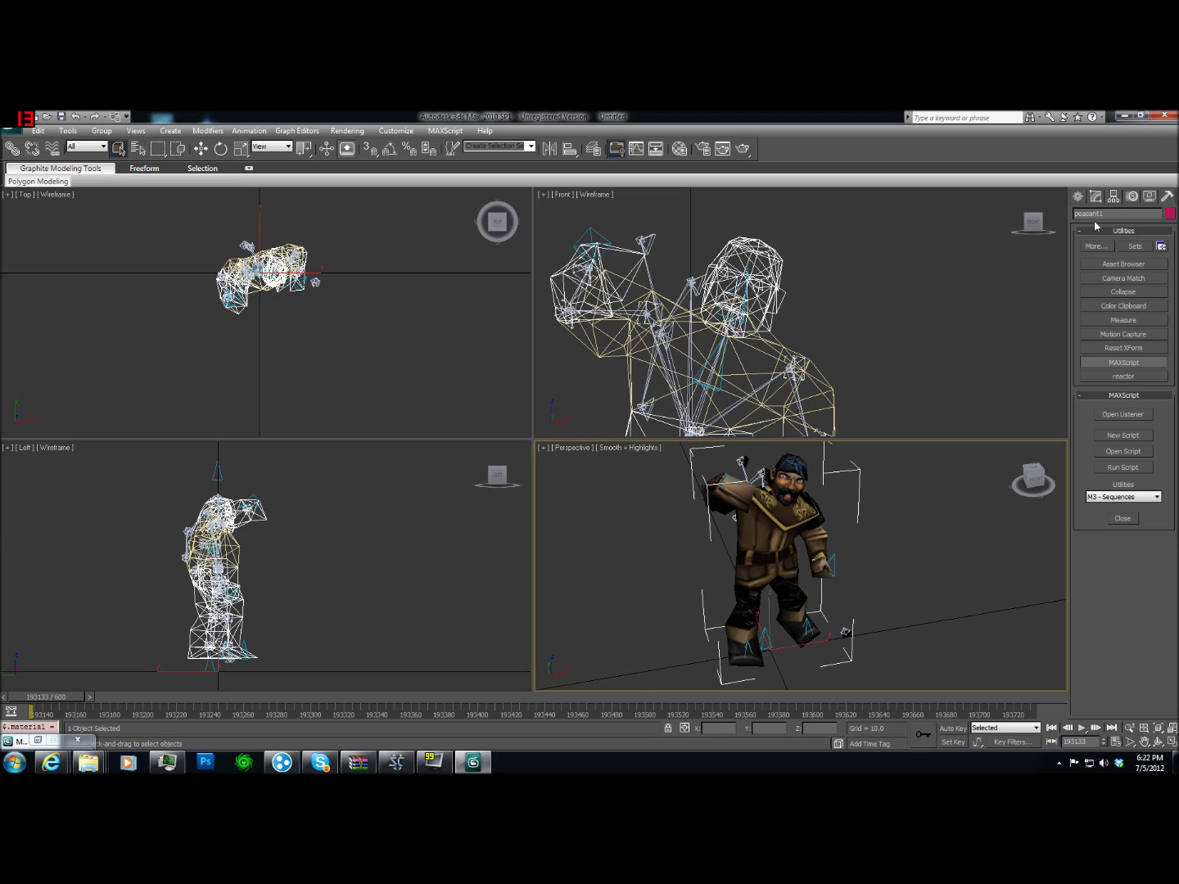
Create a StarCraft 2 Bound Sphere helper centred on the peasant in the Left viewport
{"action": "left_click", "coordinate": [1081, 199]}
{"action": "left_click", "coordinate": [1141, 217]}
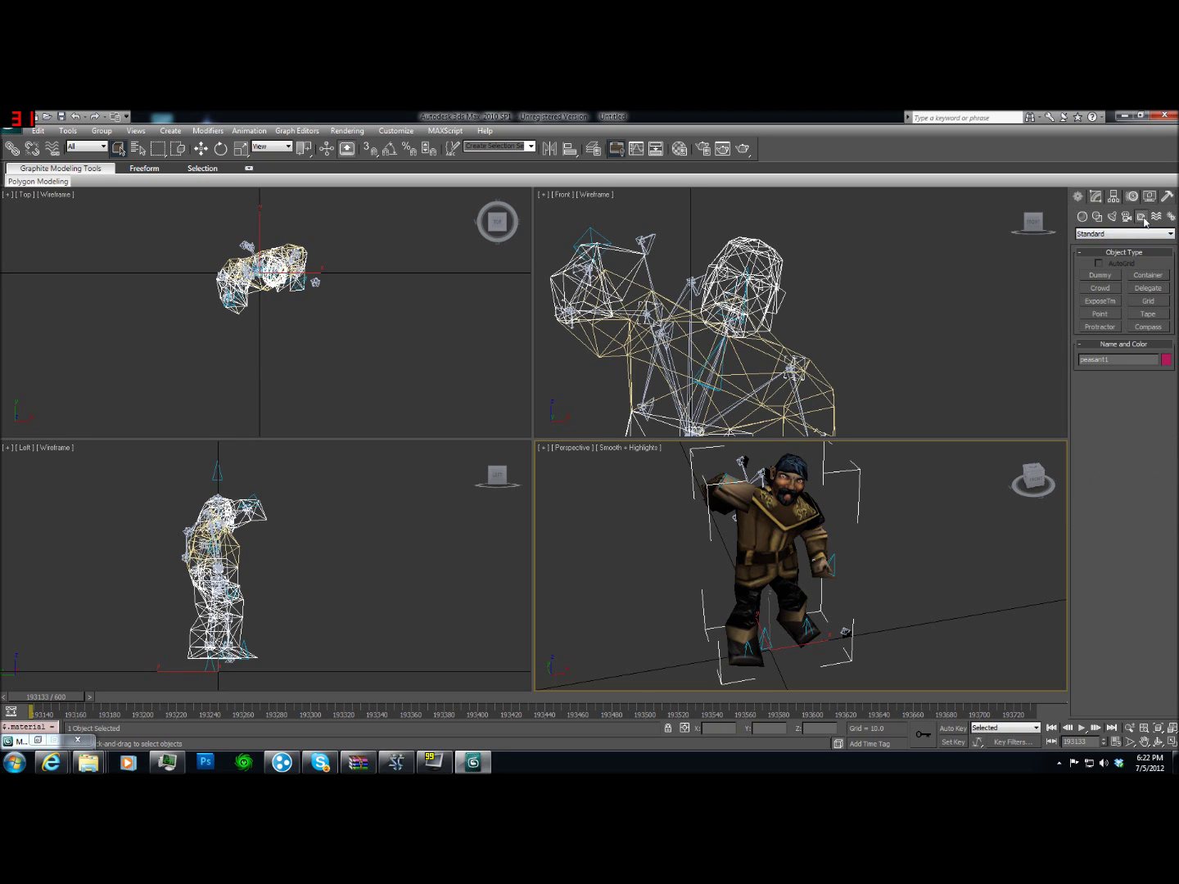
{"action": "left_click", "coordinate": [1126, 235]}
{"action": "left_click", "coordinate": [1122, 308]}
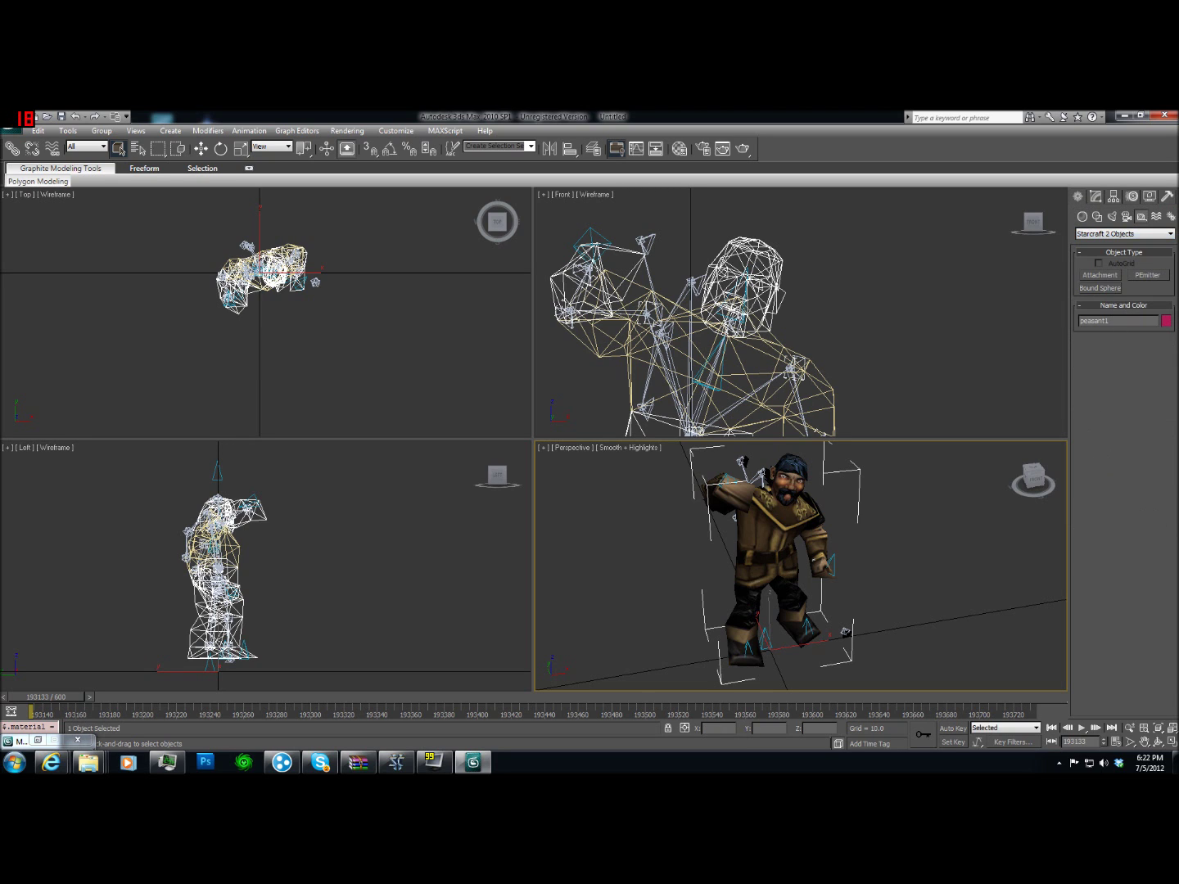
{"action": "left_click", "coordinate": [1108, 291]}
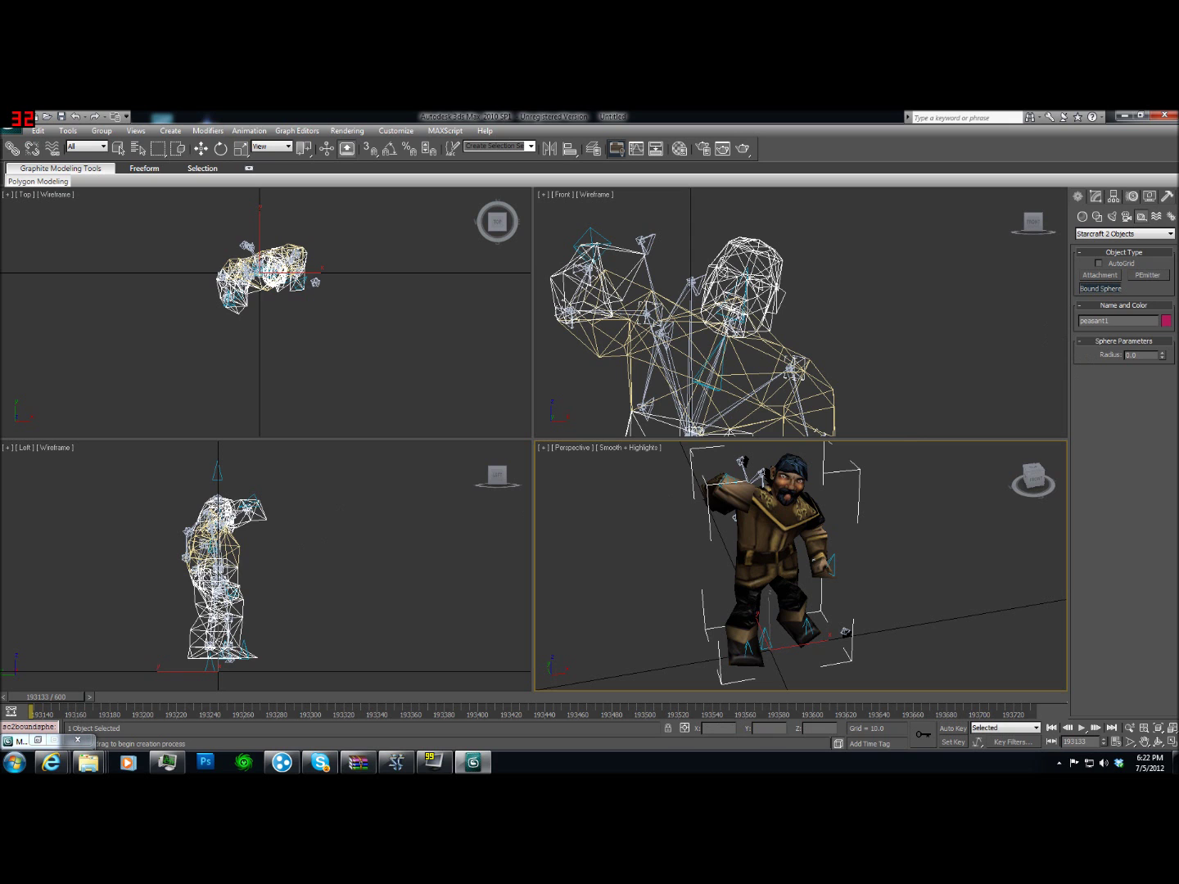
{"action": "left_click_drag", "start_coordinate": [220, 567], "coordinate": [287, 604]}
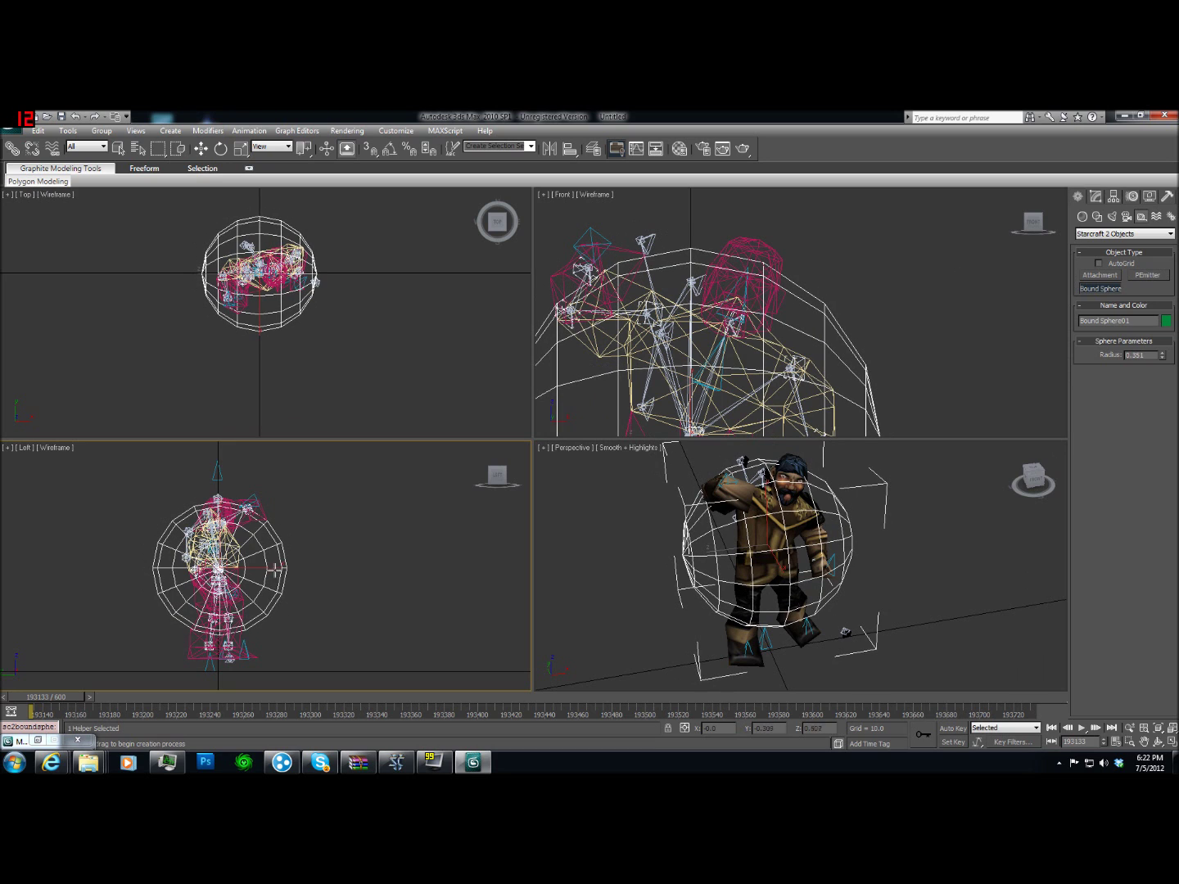
Move Bound Sphere01 slightly downward around the peasant's body
{"action": "right_click", "coordinate": [263, 561]}
{"action": "right_click", "coordinate": [271, 577]}
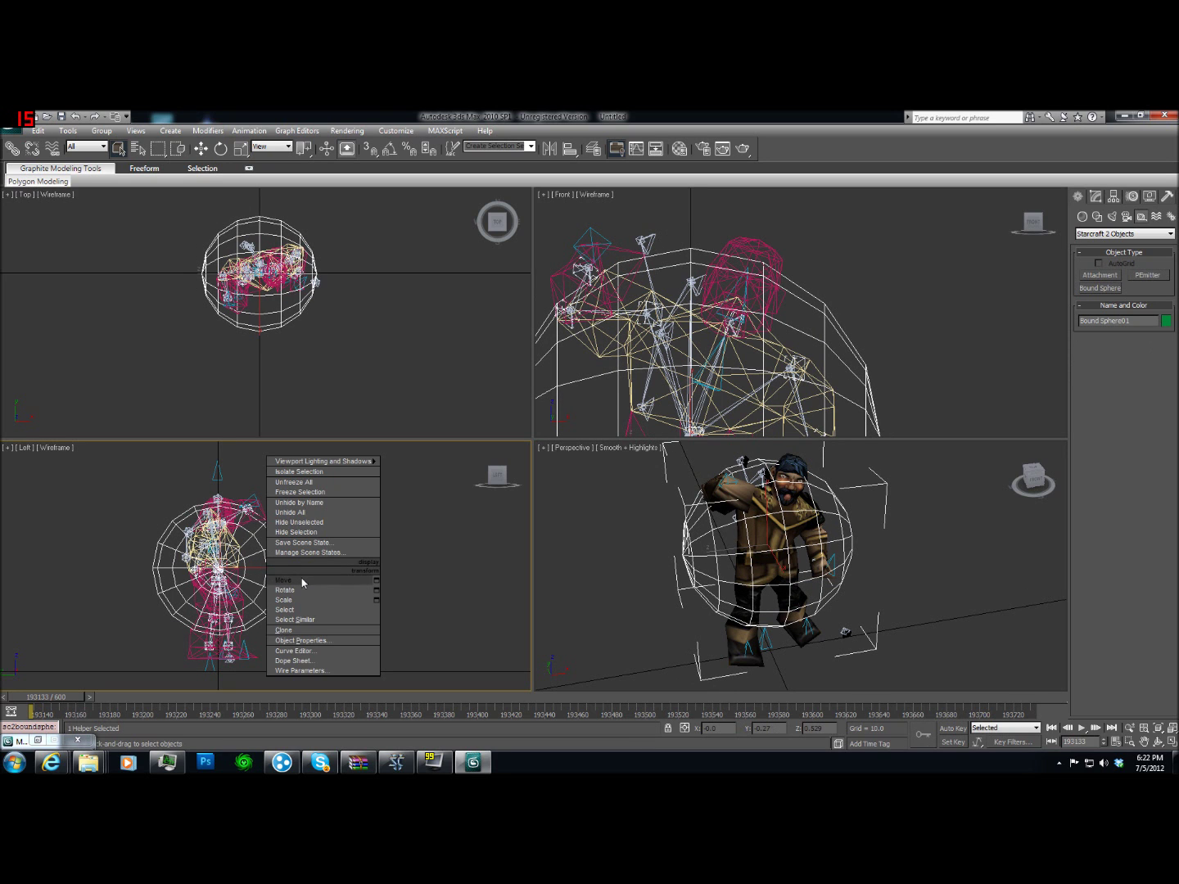
{"action": "left_click", "coordinate": [283, 580]}
{"action": "left_click_drag", "start_coordinate": [218, 573], "coordinate": [219, 581]}
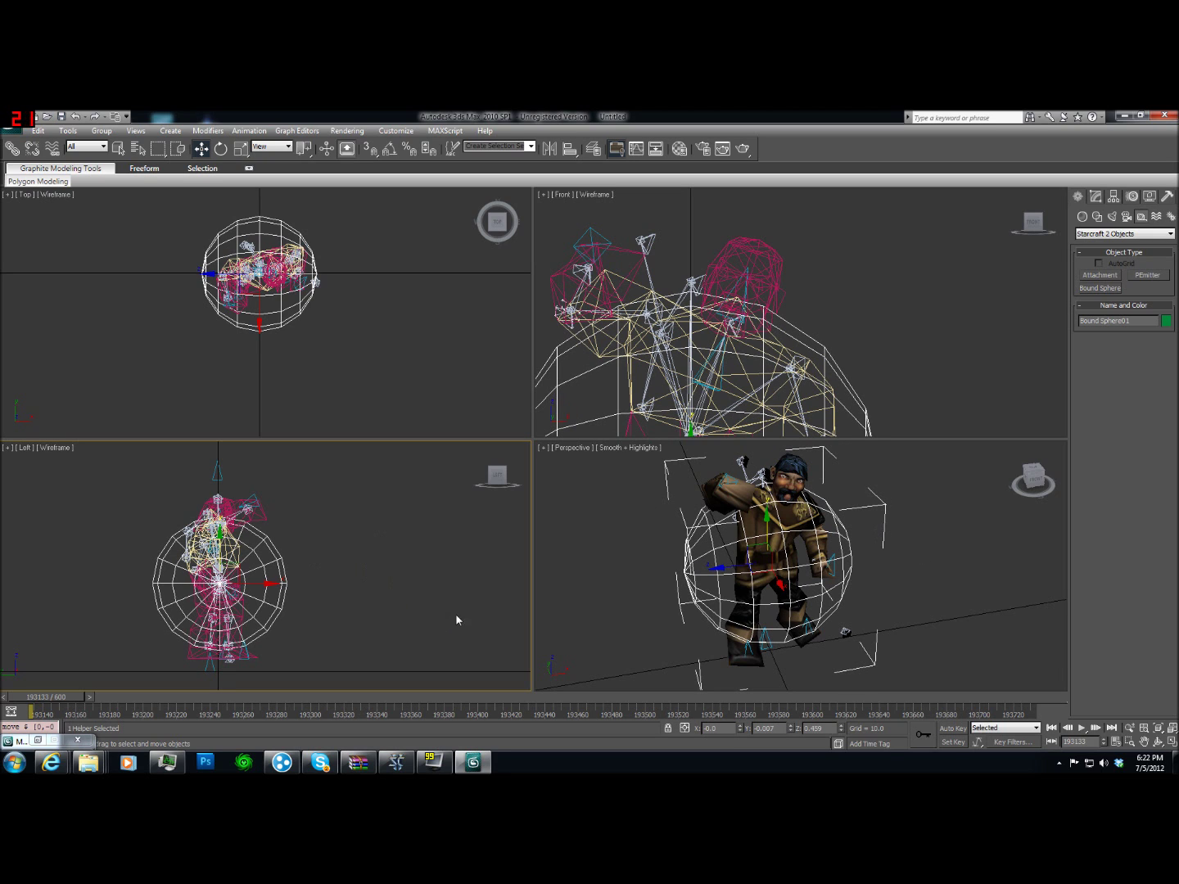
Link Bound Sphere01 to the peasant model as its parent using Select and Link
{"action": "left_click", "coordinate": [927, 572]}
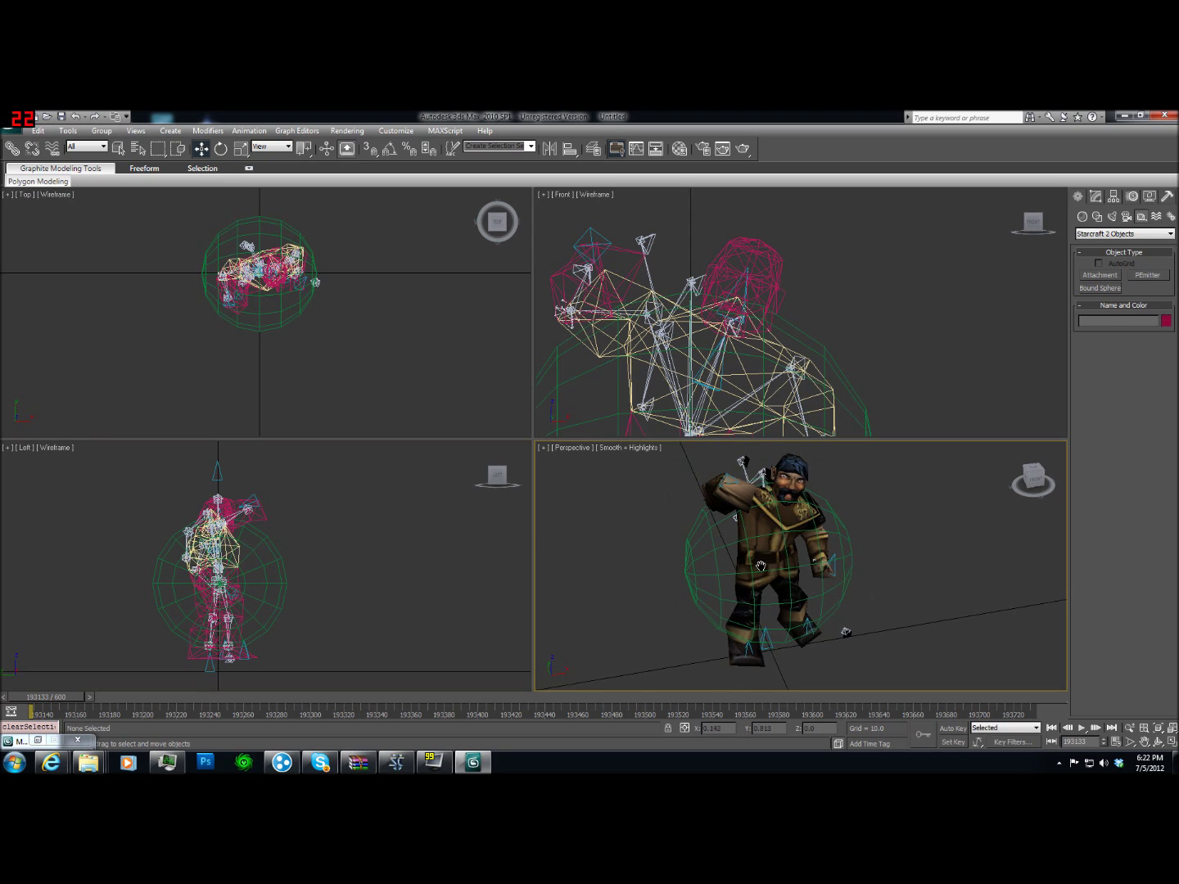
{"action": "scroll", "coordinate": [790, 583], "scroll_direction": "up", "scroll_amount": 3}
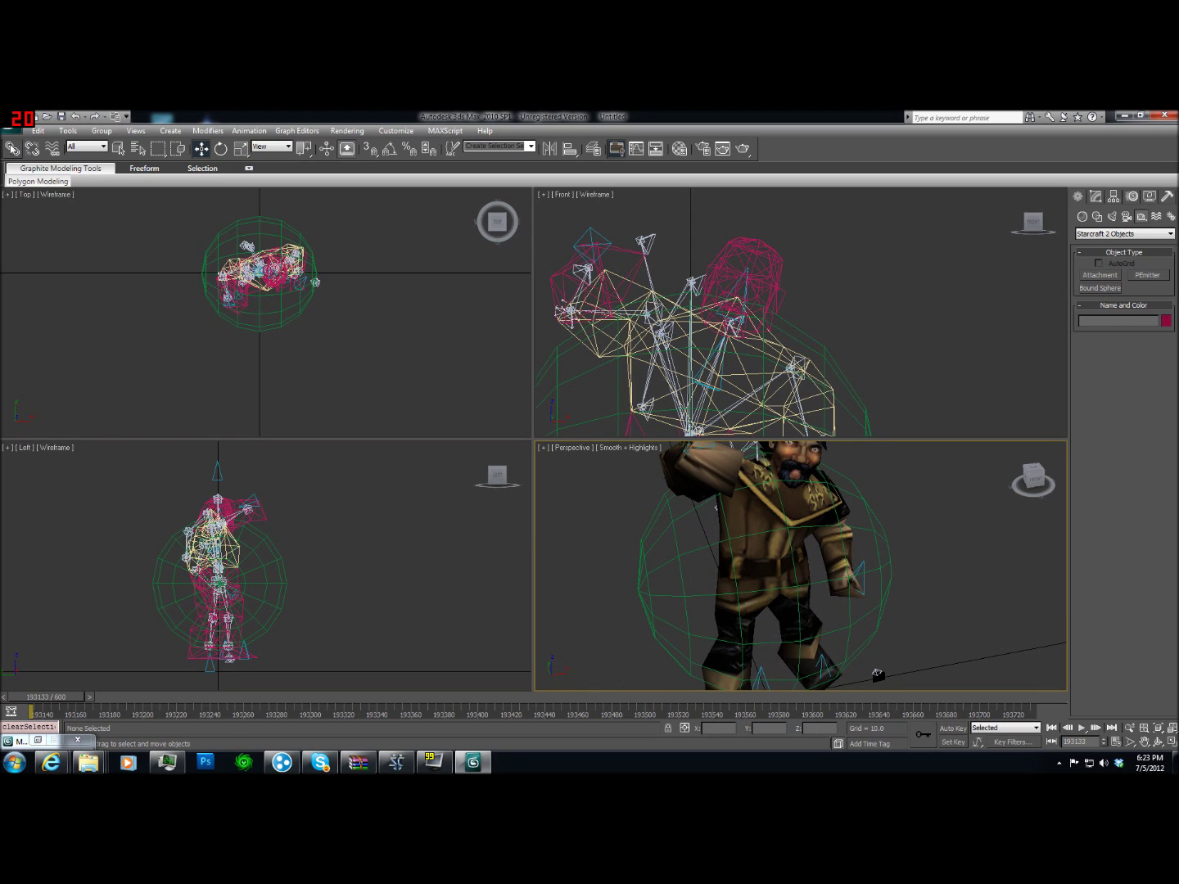
{"action": "left_click", "coordinate": [14, 149]}
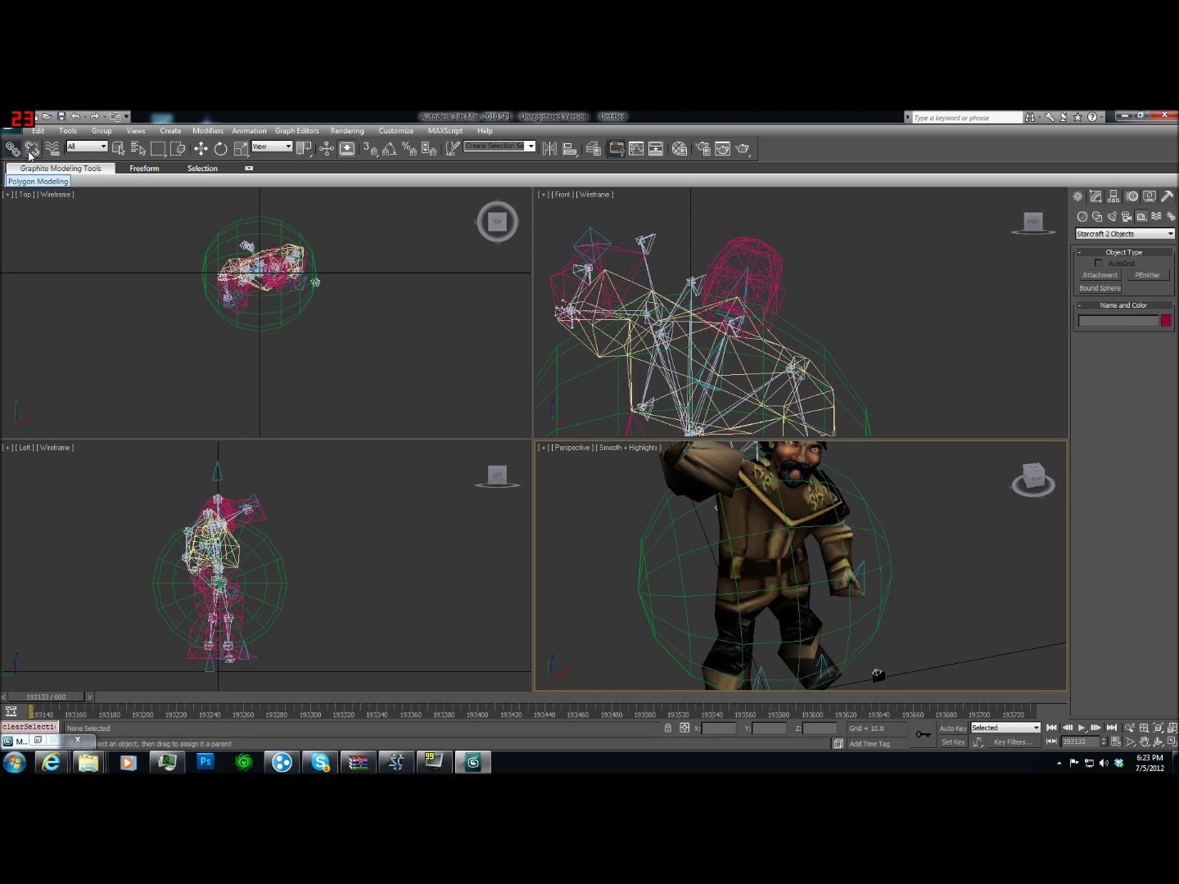
{"action": "left_click", "coordinate": [866, 500]}
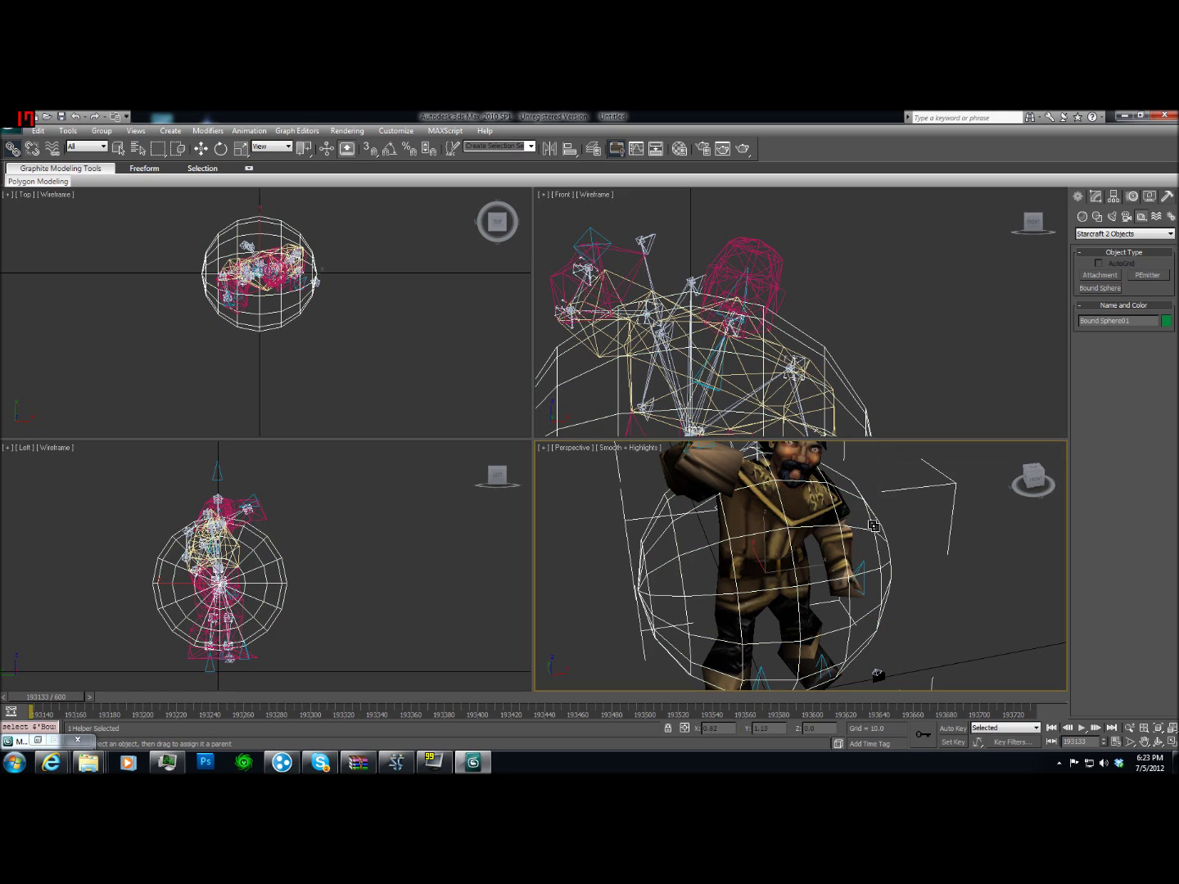
{"action": "left_click_drag", "start_coordinate": [862, 497], "coordinate": [782, 557]}
{"action": "left_click", "coordinate": [993, 547]}
{"action": "scroll", "coordinate": [987, 549], "scroll_direction": "down", "scroll_amount": 2}
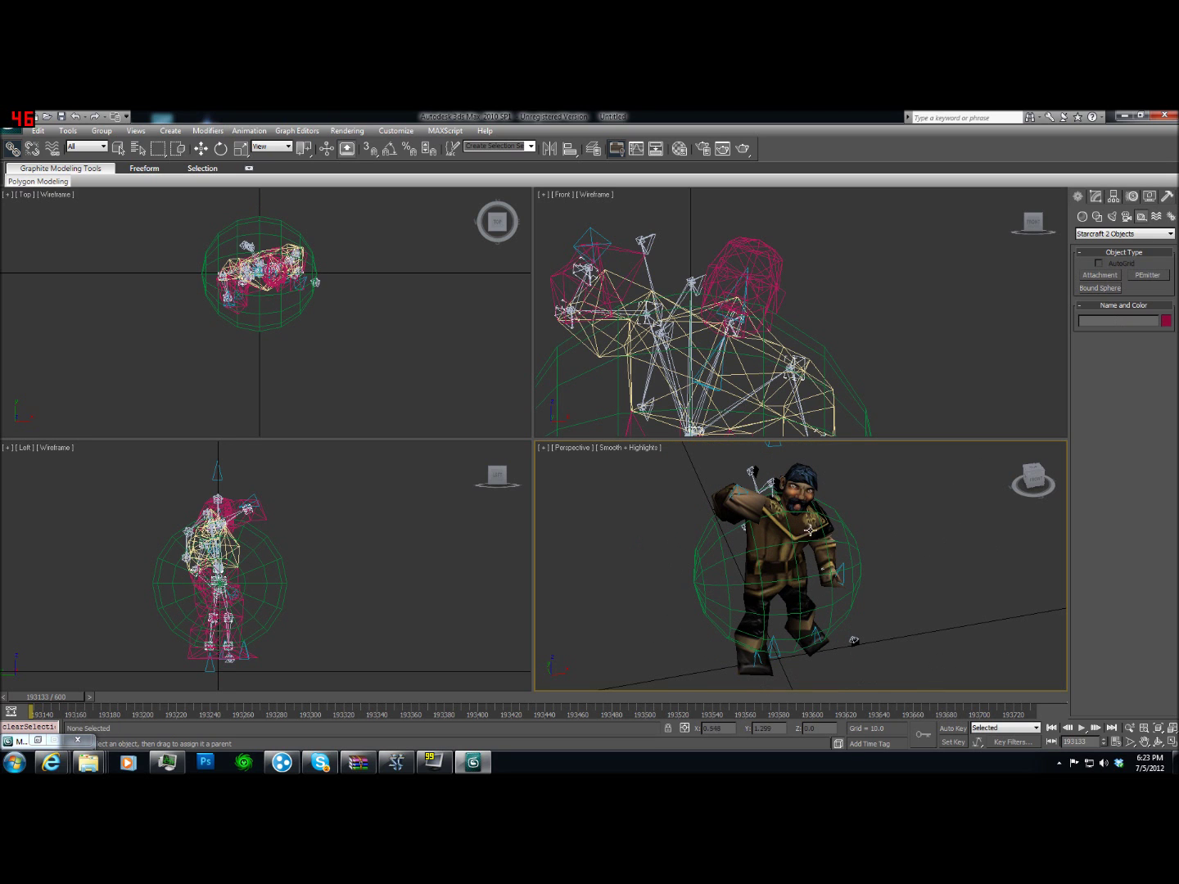
{"action": "middle_click_drag", "start_coordinate": [809, 530], "coordinate": [847, 535], "text": "alt"}
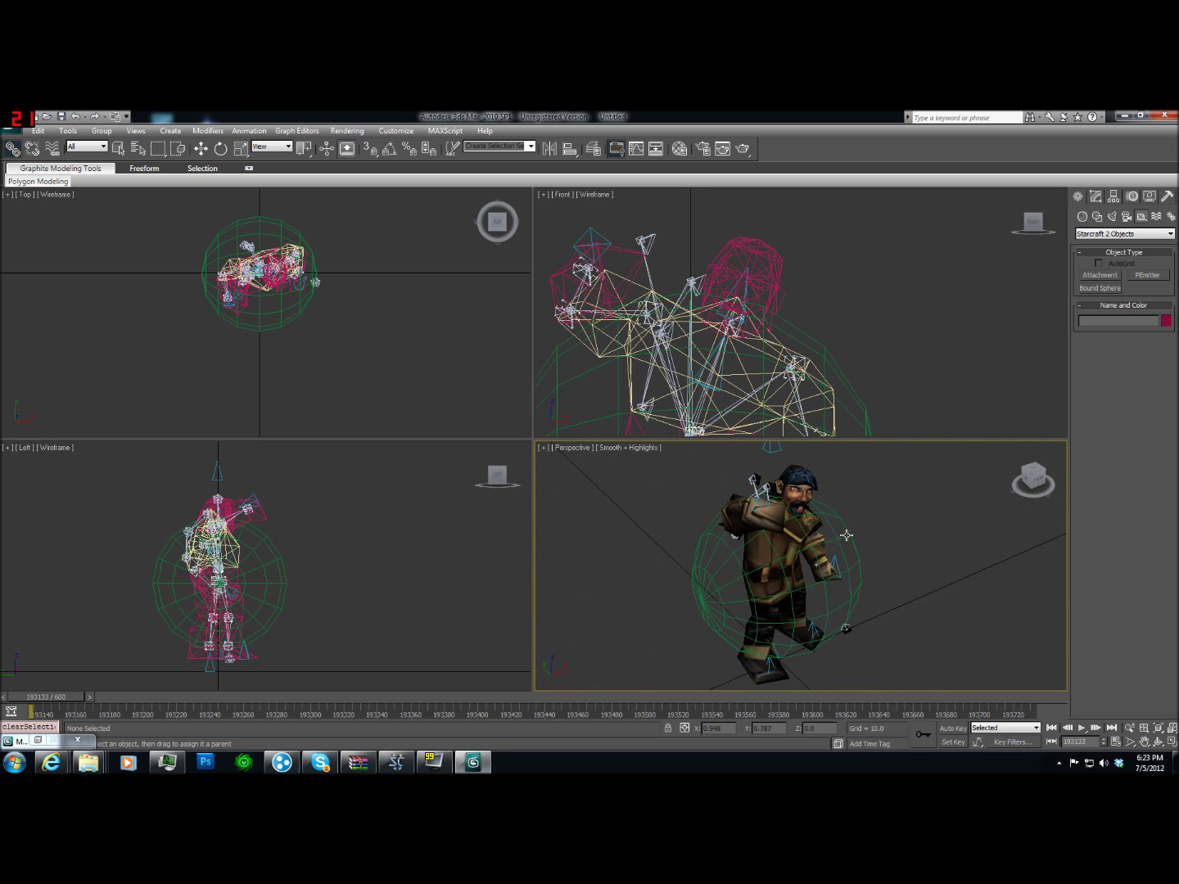
{"action": "scroll", "coordinate": [847, 536], "scroll_direction": "down", "scroll_amount": 8}
{"action": "scroll", "coordinate": [890, 551], "scroll_direction": "up", "scroll_amount": 12}
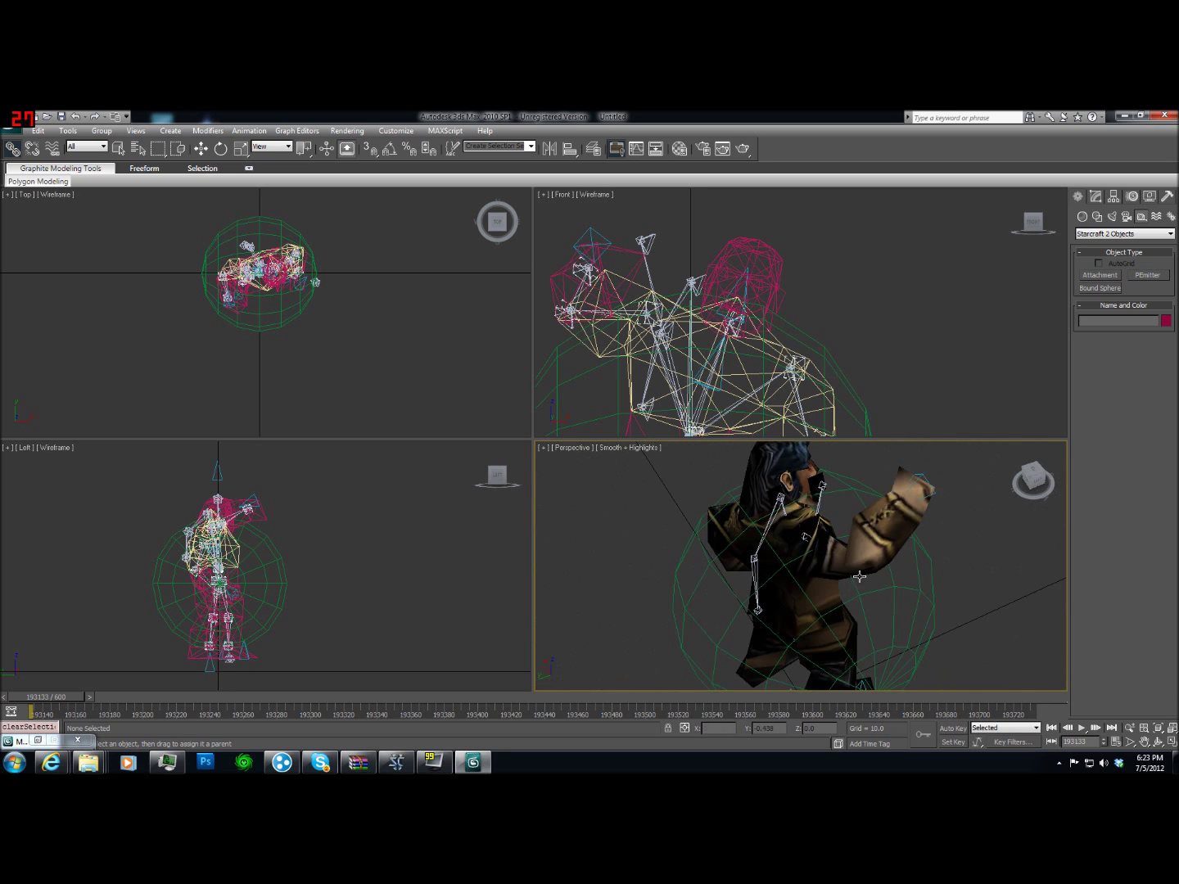
{"action": "middle_click_drag", "start_coordinate": [859, 577], "coordinate": [900, 455], "text": "alt"}
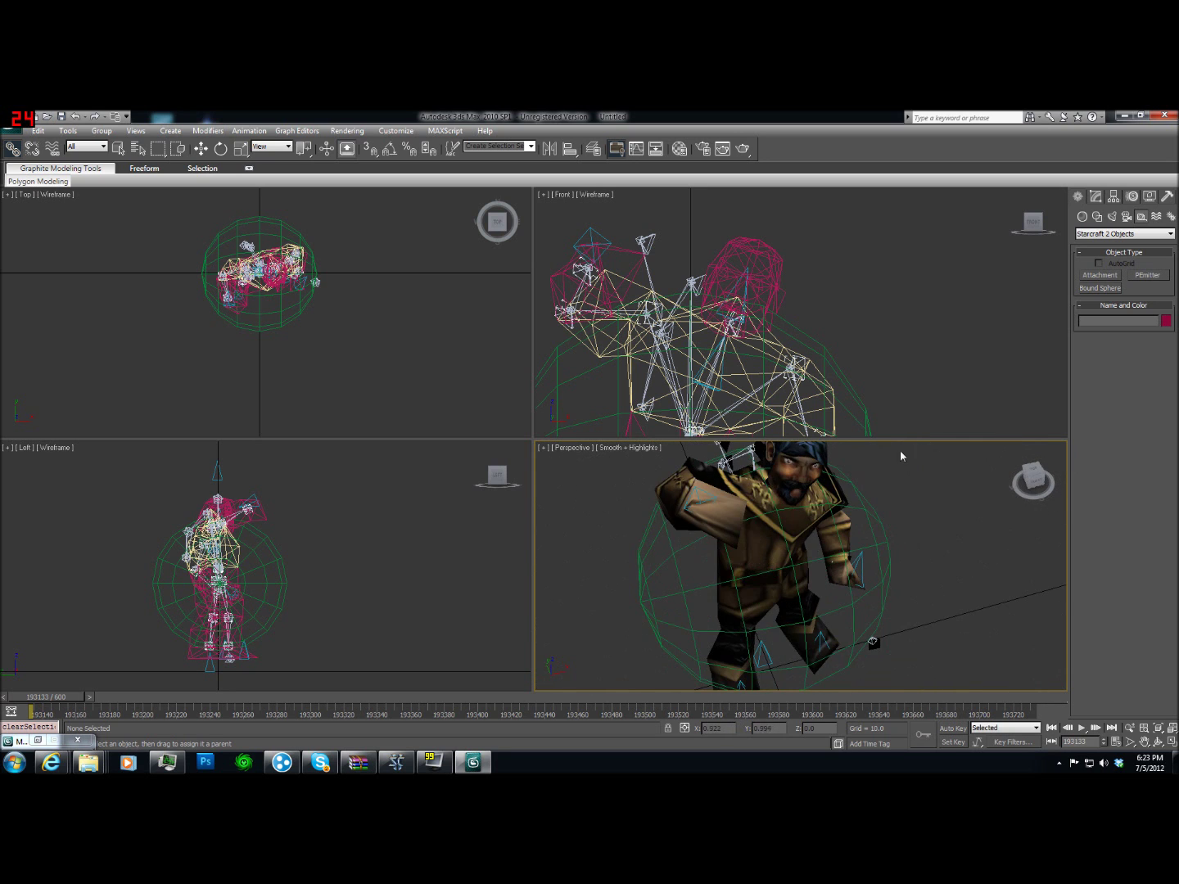
{"action": "left_click", "coordinate": [1167, 196]}
{"action": "left_click", "coordinate": [1124, 362]}
Open the M3 - Sequences utility showing the looping Stand sequence, frames 133–1633, and orbit the Perspective view
{"action": "left_click", "coordinate": [1155, 497]}
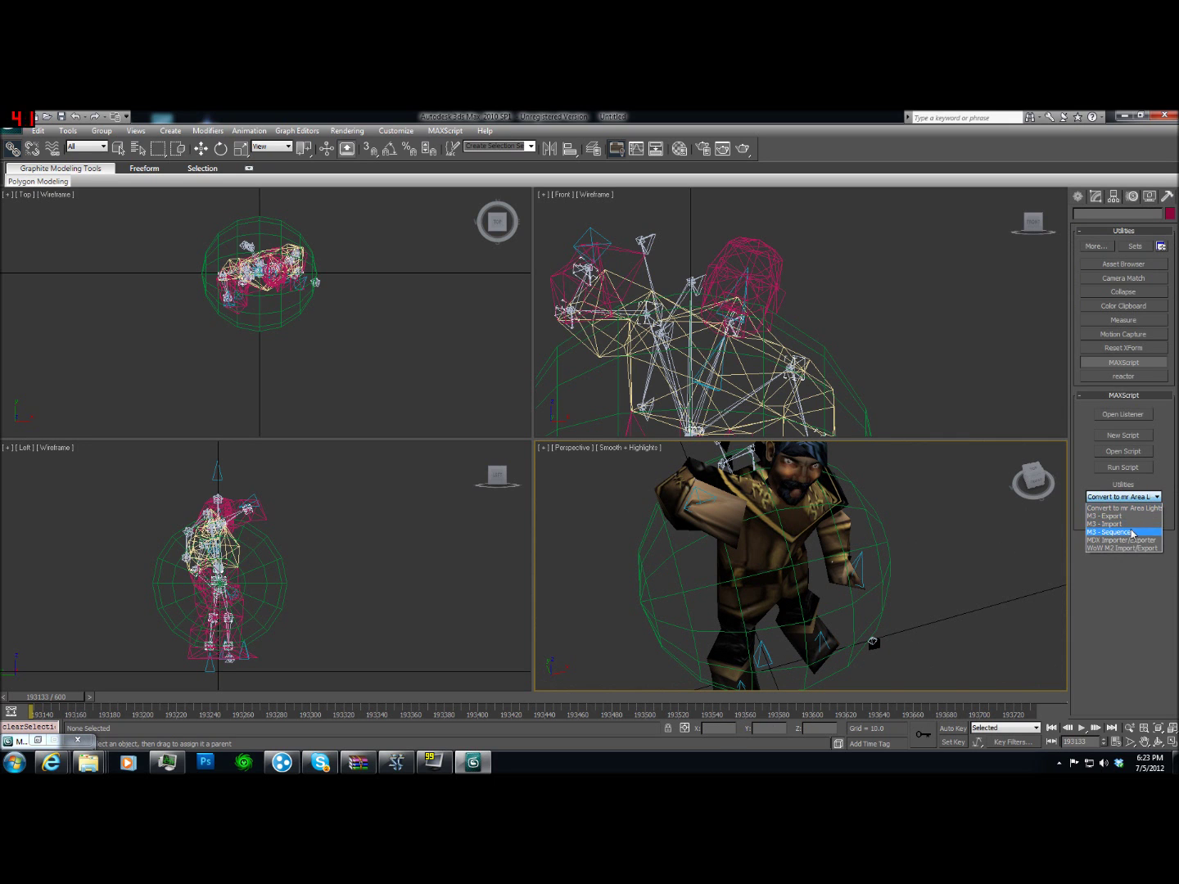
{"action": "left_click", "coordinate": [1133, 533]}
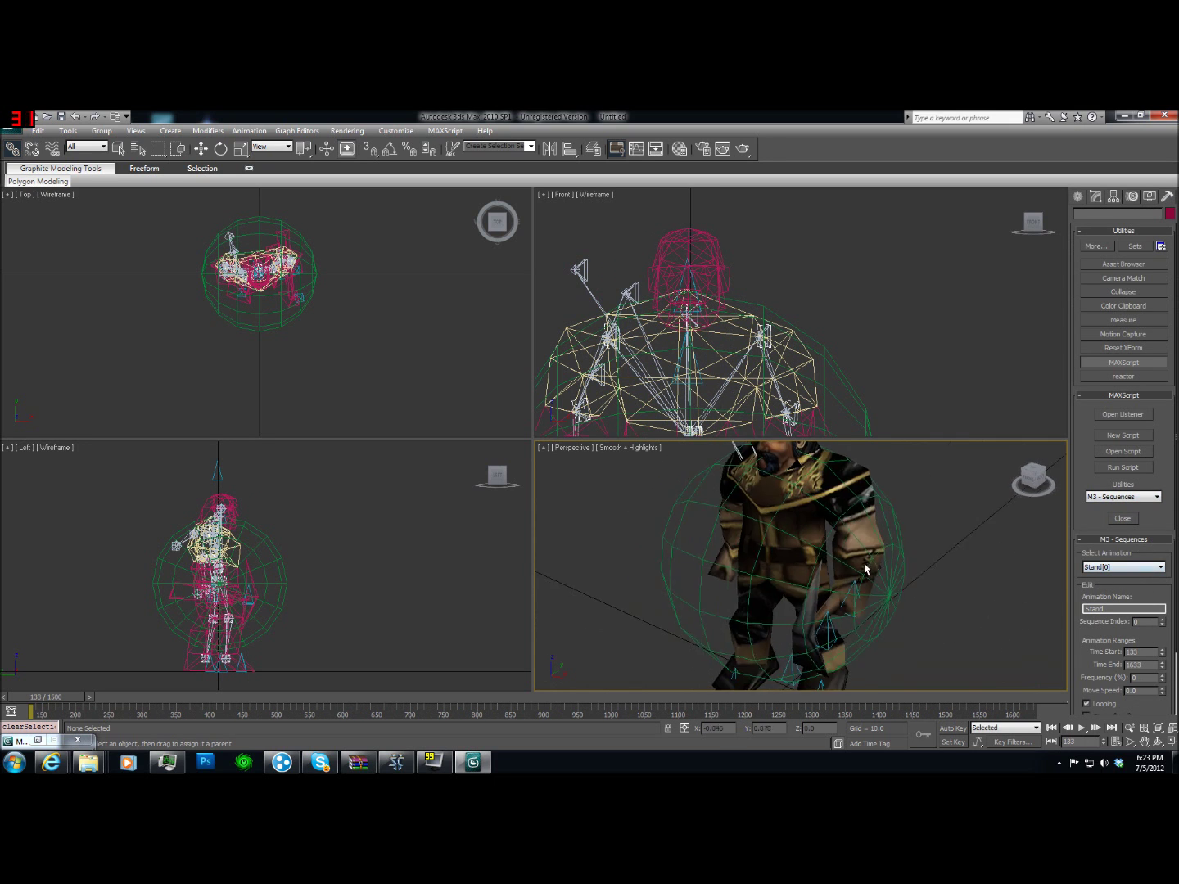
{"action": "middle_click_drag", "start_coordinate": [866, 569], "coordinate": [952, 574], "text": "alt"}
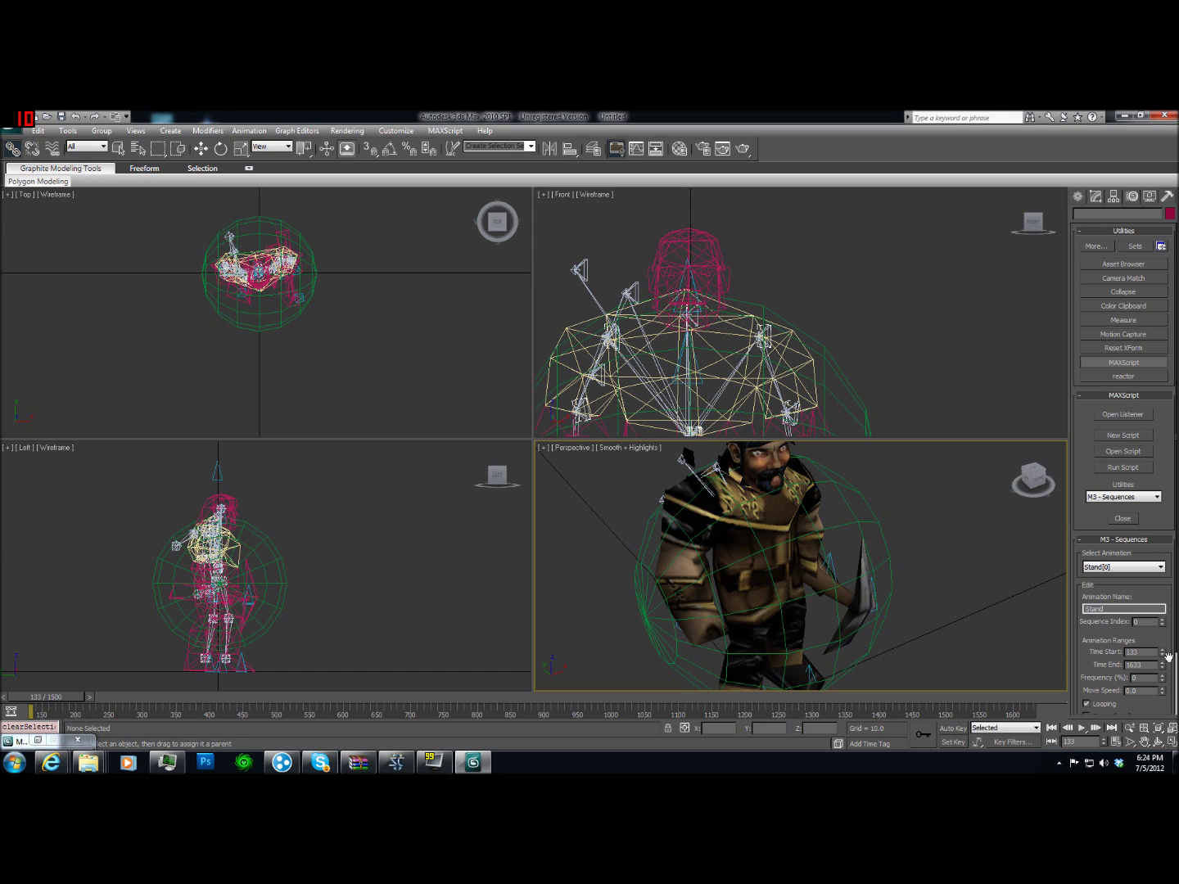
{"action": "scroll", "coordinate": [1137, 668], "scroll_direction": "down", "scroll_amount": 1}
{"action": "scroll", "coordinate": [1137, 667], "scroll_direction": "down", "scroll_amount": 1}
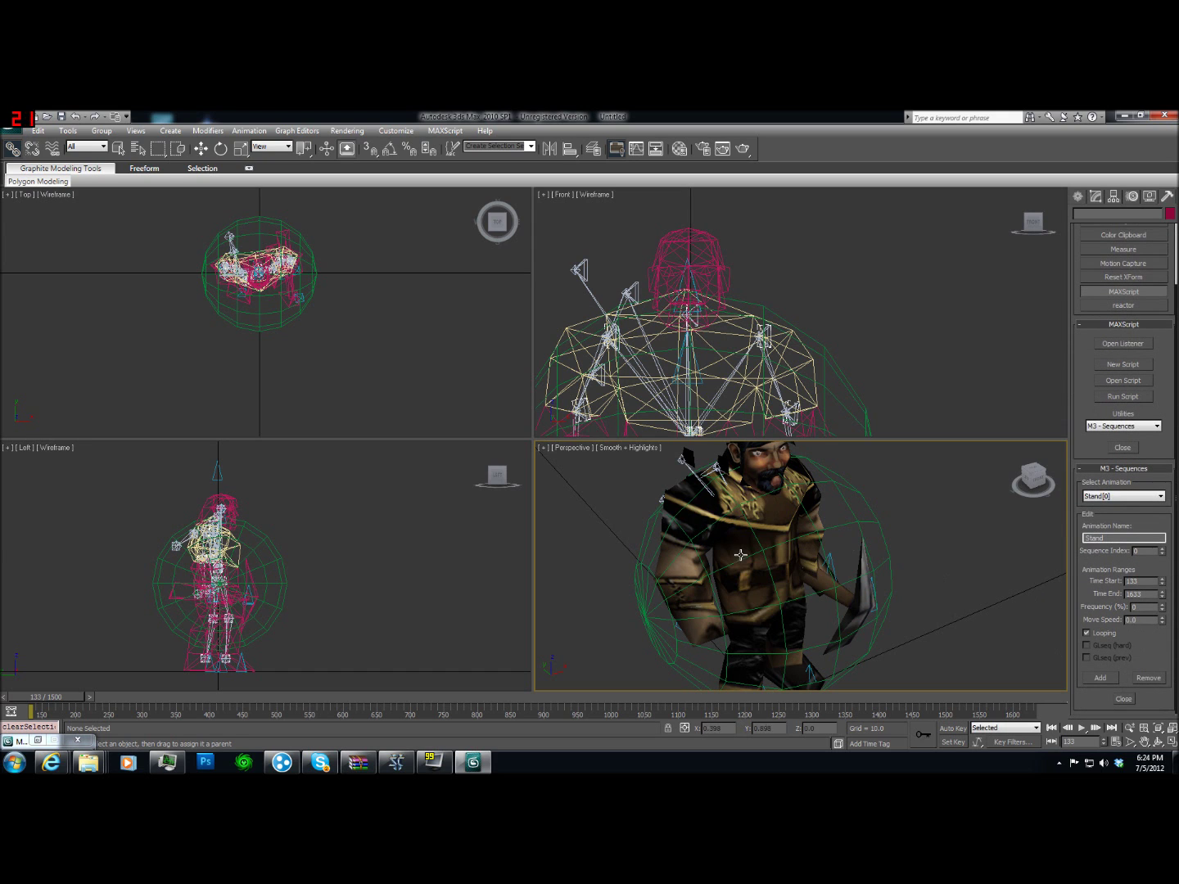
{"action": "middle_click_drag", "start_coordinate": [741, 555], "coordinate": [774, 584], "text": "alt"}
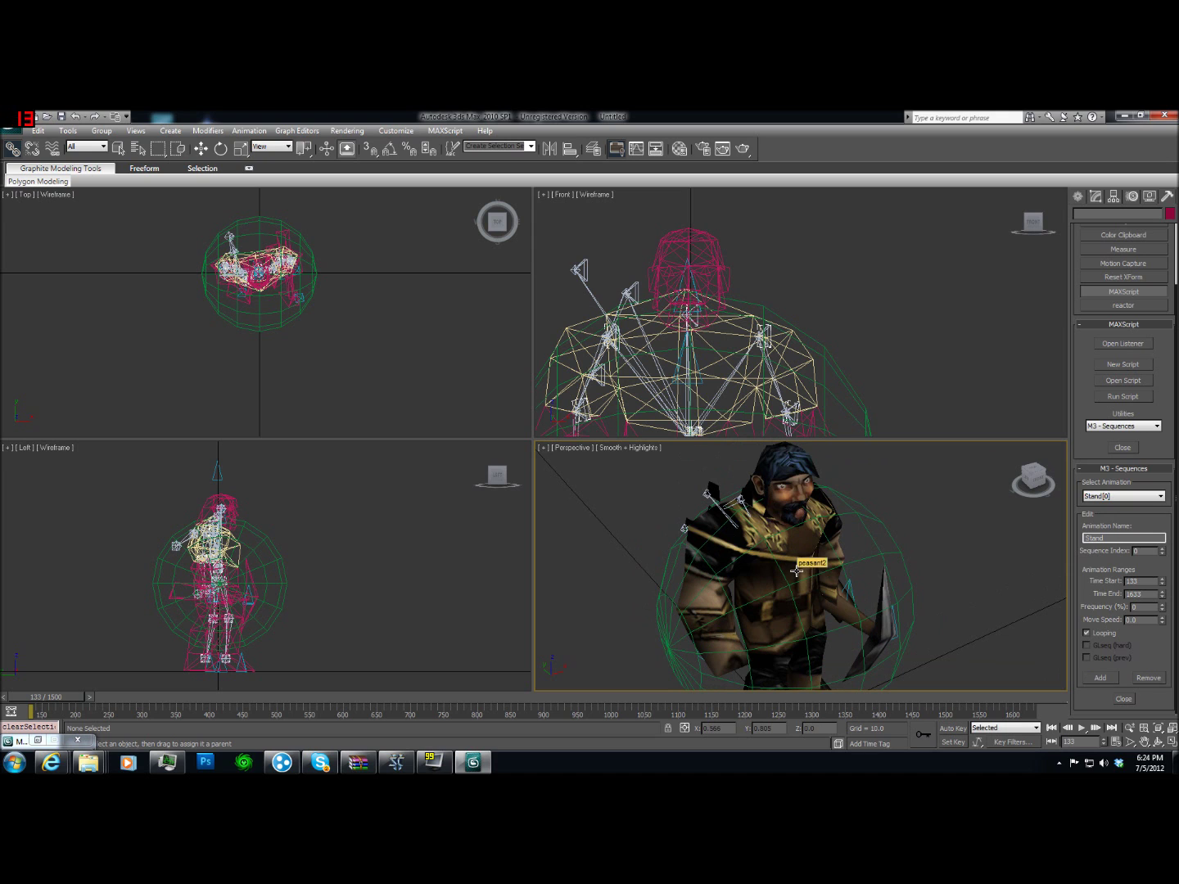
{"action": "middle_click_drag", "start_coordinate": [913, 544], "coordinate": [844, 548], "text": "alt"}
{"action": "scroll", "coordinate": [844, 557], "scroll_direction": "down", "scroll_amount": 3}
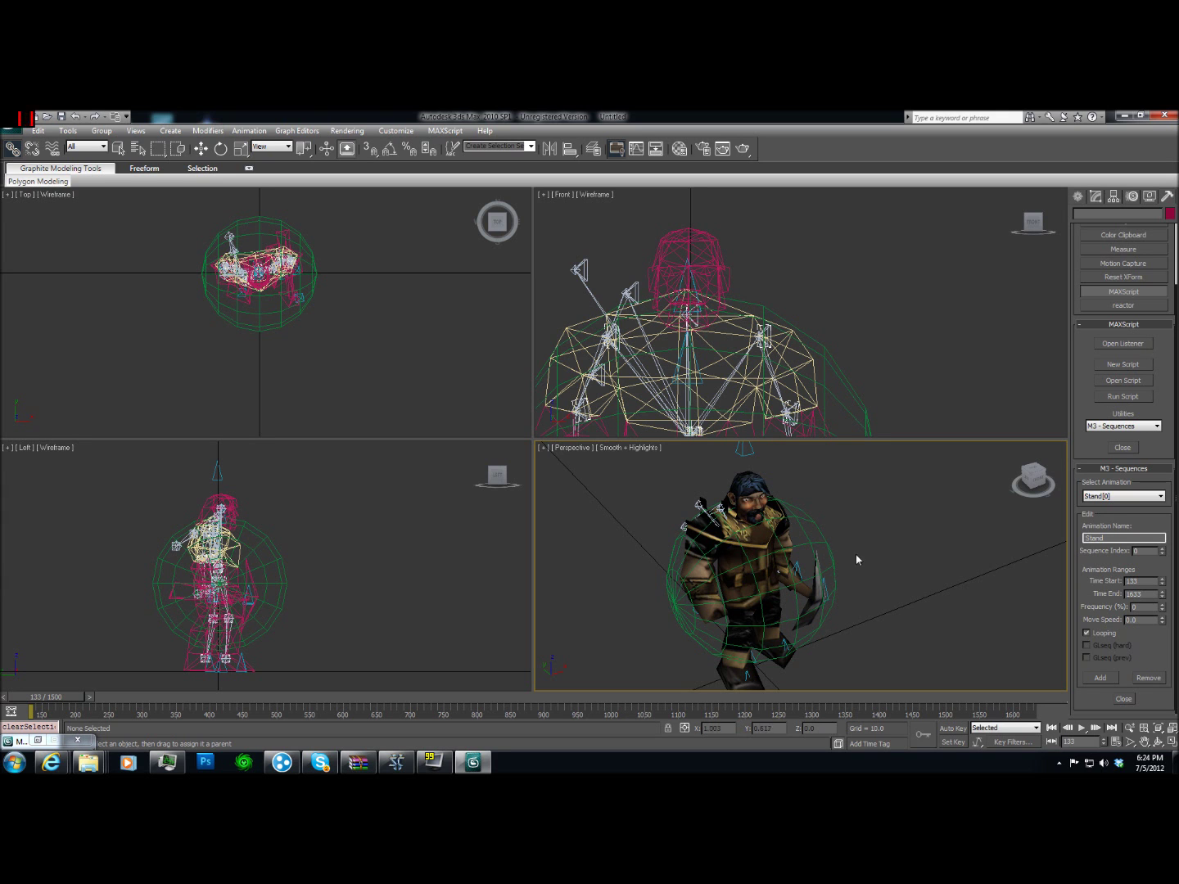
Save the scene as Peasant.max in E:\Sc2 Maps\Models\Warcraft3\Units\Human\Peasant
{"action": "left_click", "coordinate": [15, 120]}
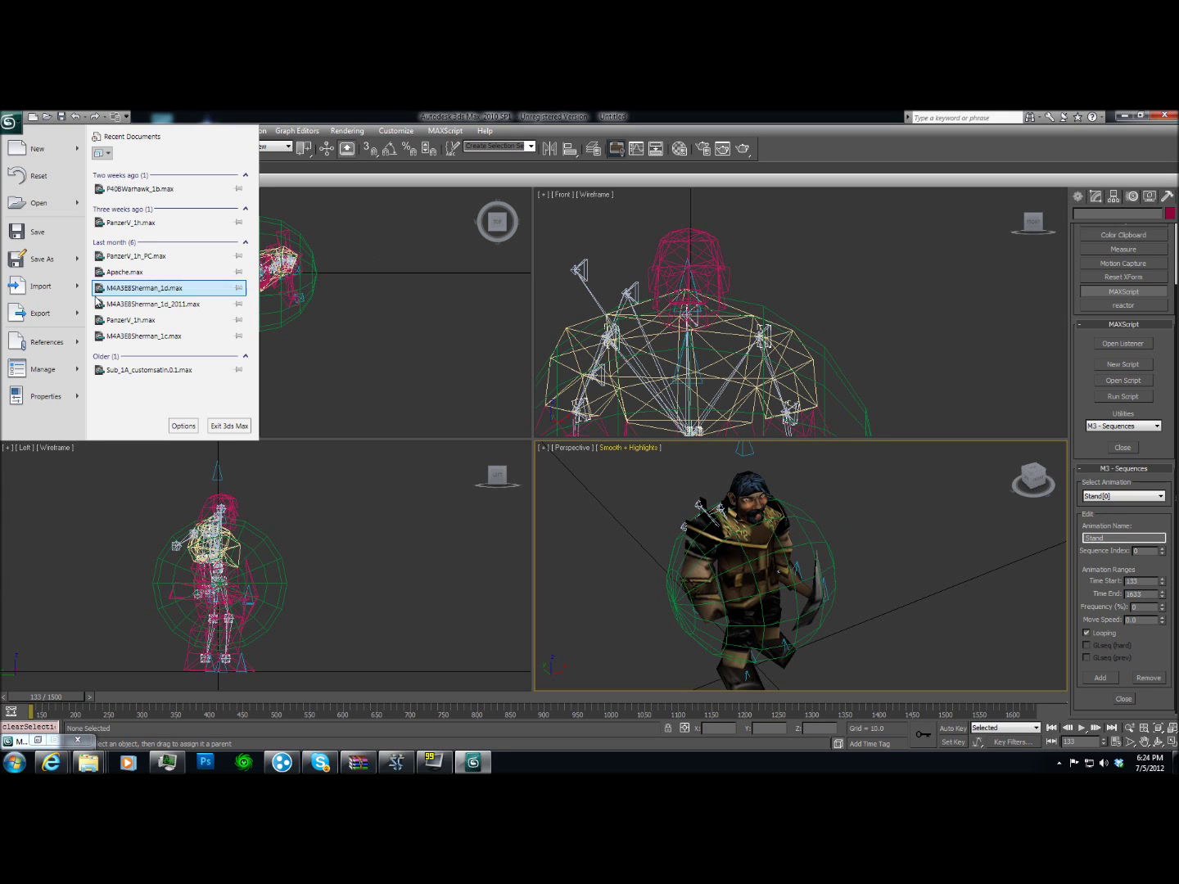
{"action": "left_click", "coordinate": [51, 267]}
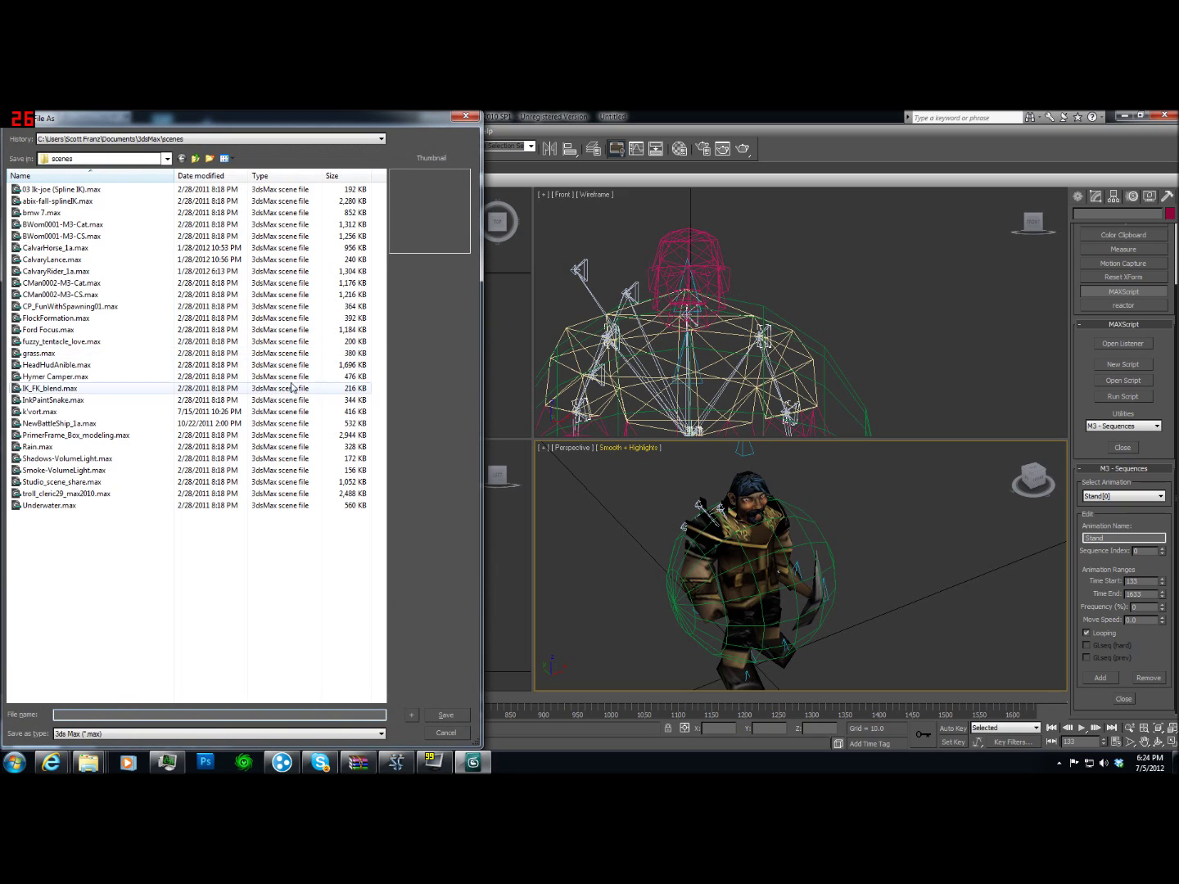
{"action": "left_click", "coordinate": [184, 144]}
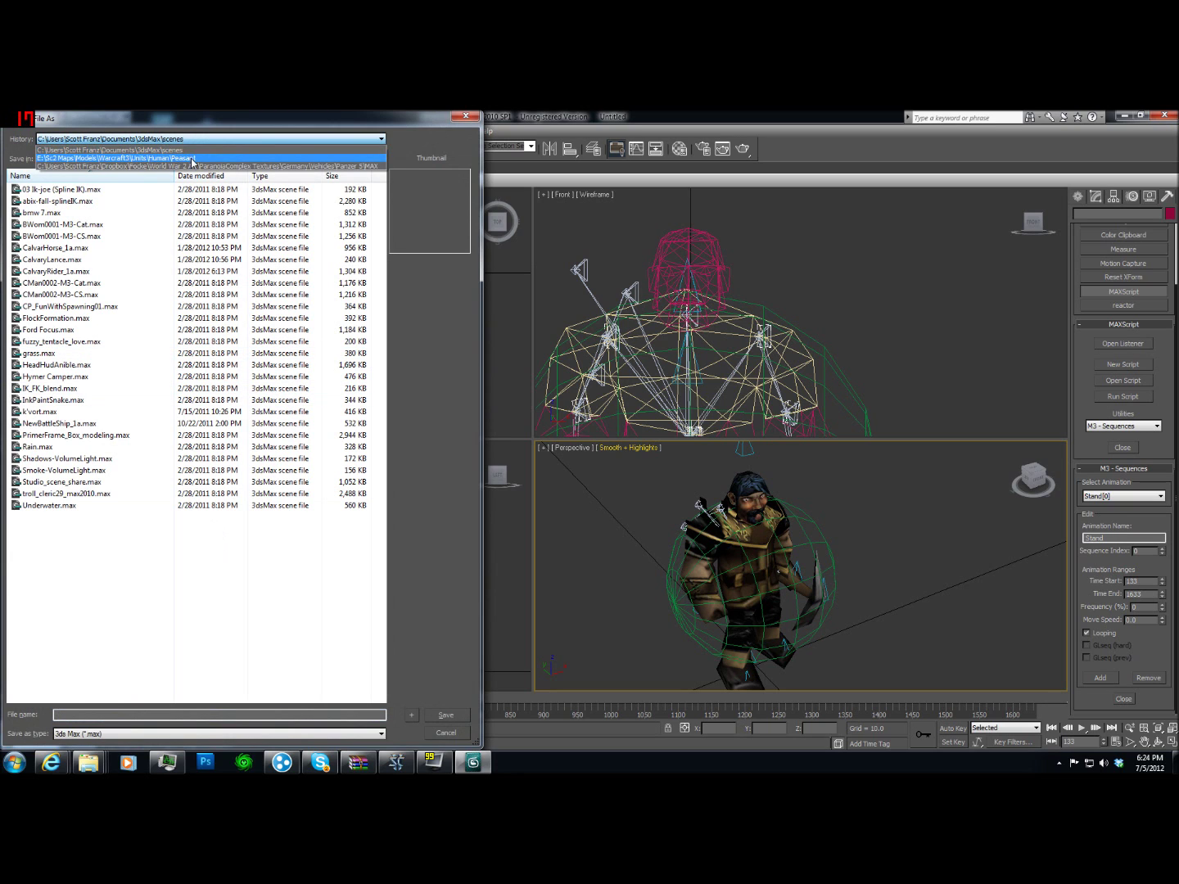
{"action": "left_click", "coordinate": [193, 162]}
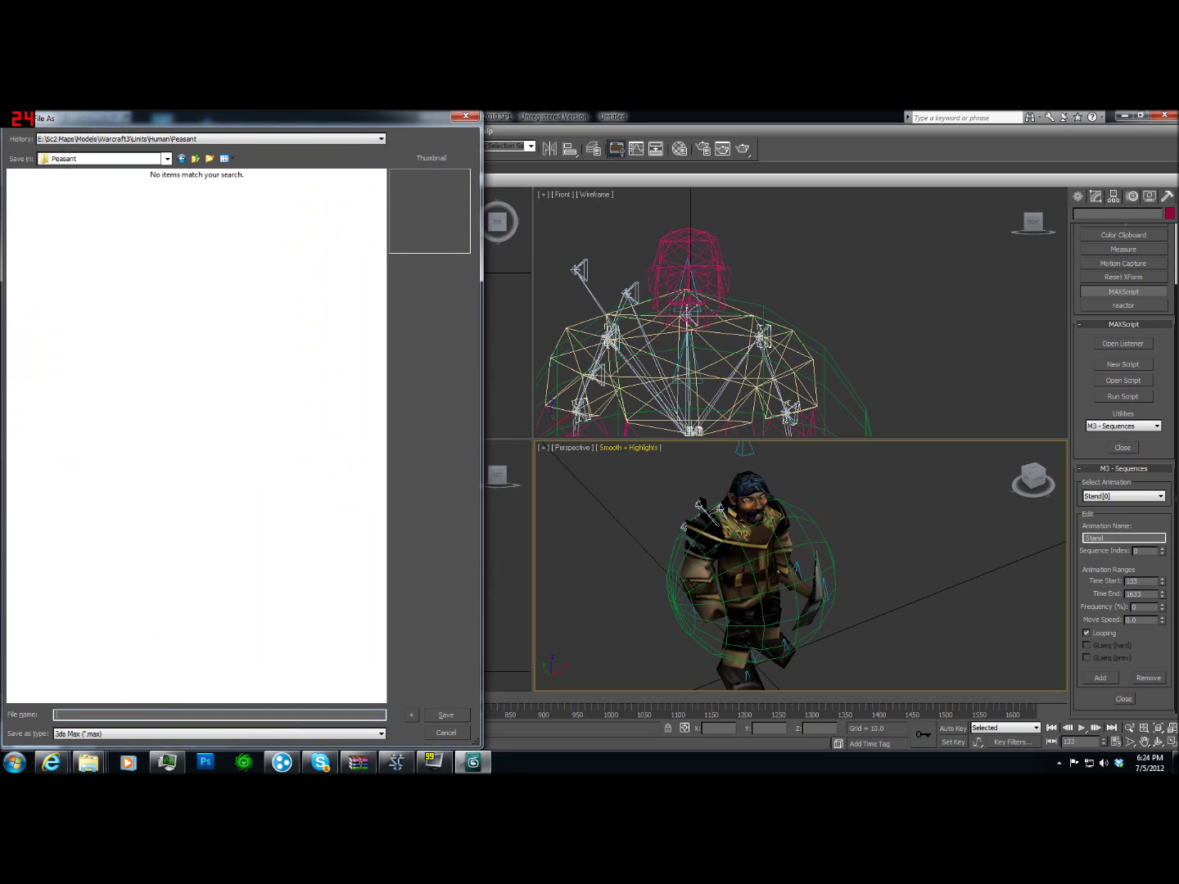
{"action": "type", "text": "Peasant"}
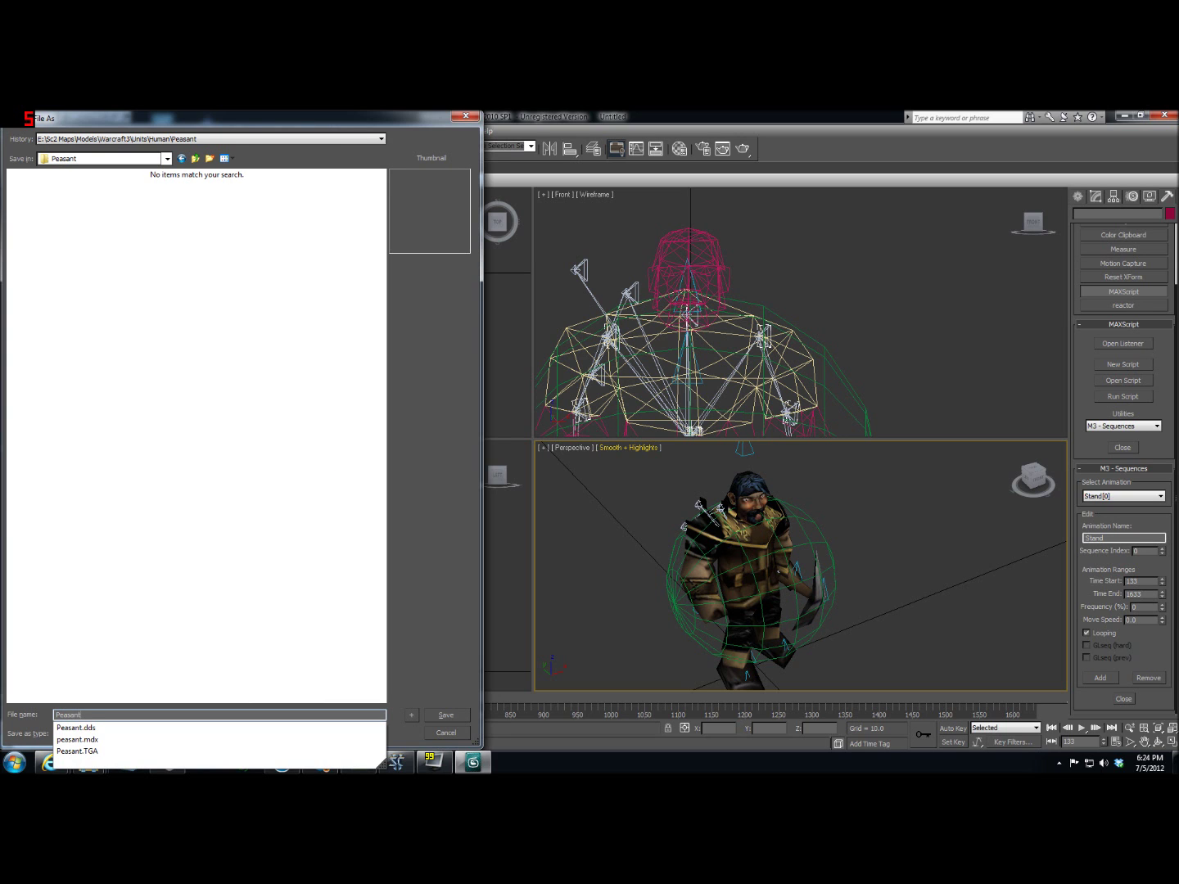
{"action": "key", "text": "Return"}
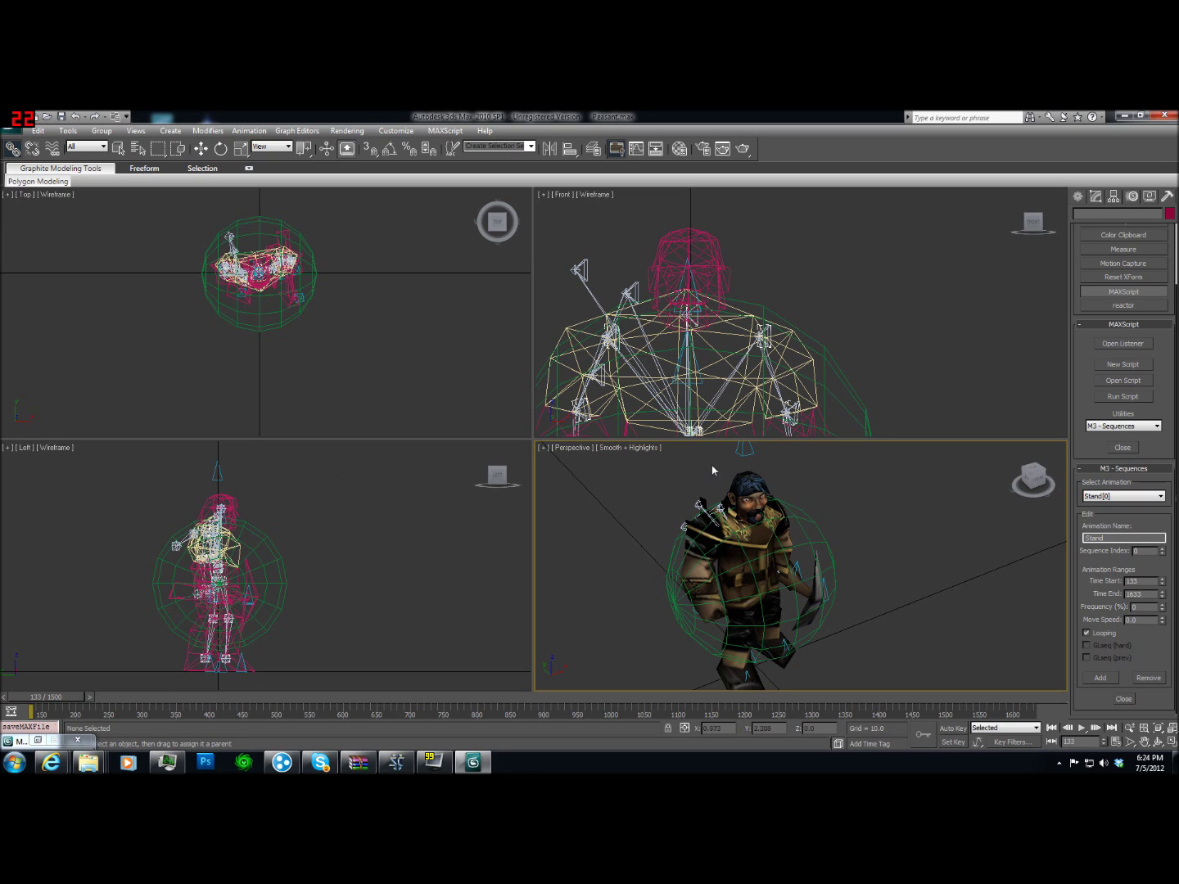
Swap the M3 - Sequences utility for M3 - Export and set Internal Texture Path to models/peasant/
{"action": "left_click", "coordinate": [1123, 699]}
{"action": "left_click", "coordinate": [1125, 500]}
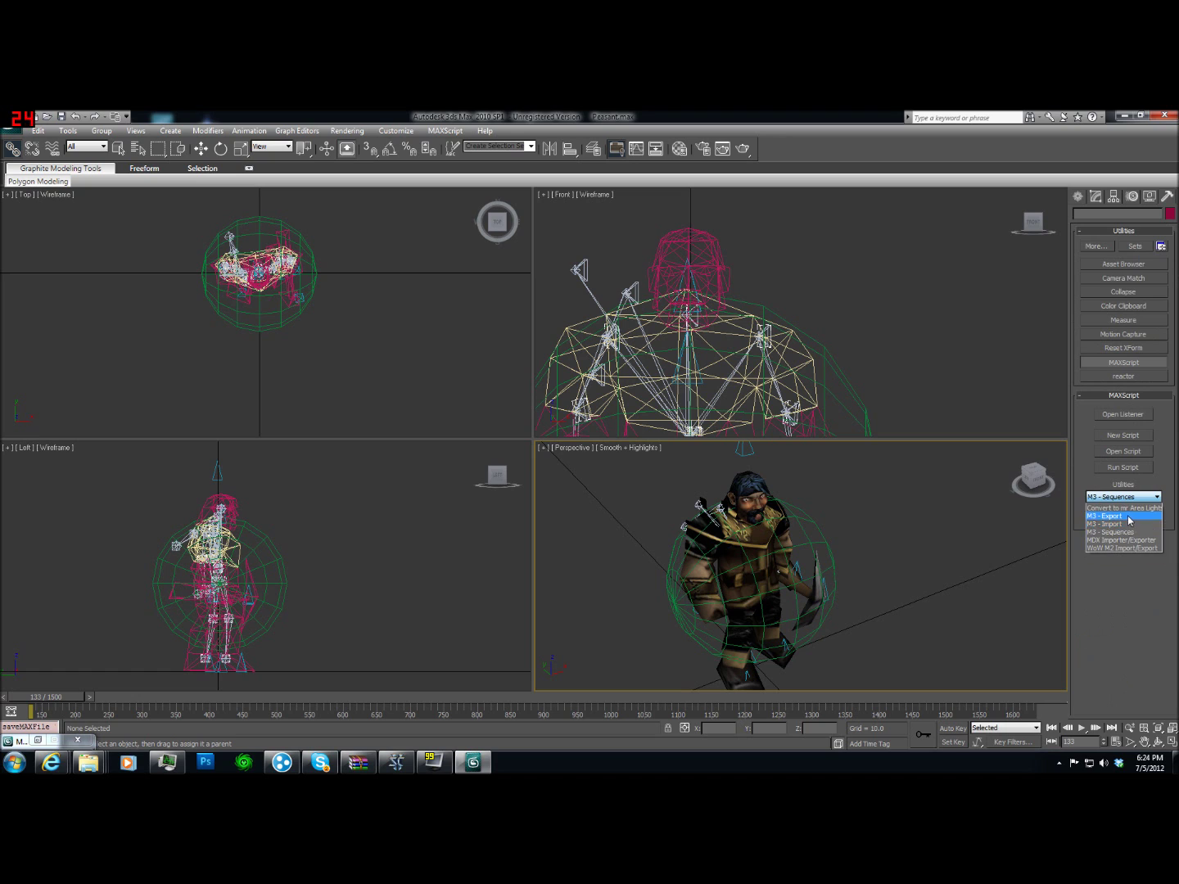
{"action": "left_click", "coordinate": [1133, 537]}
{"action": "left_click_drag", "start_coordinate": [1158, 643], "coordinate": [1154, 573]}
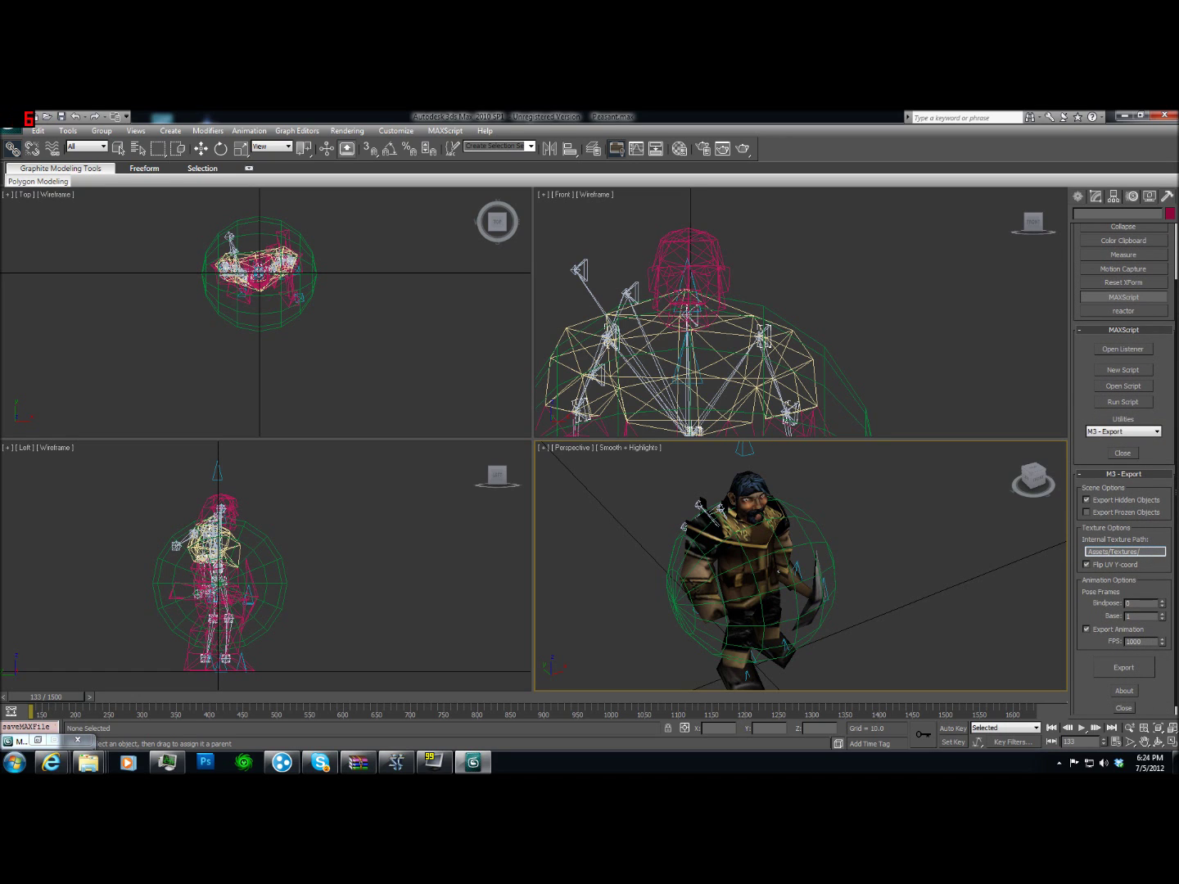
{"action": "left_click_drag", "start_coordinate": [1142, 551], "coordinate": [1007, 554]}
{"action": "type", "text": "models\\/peasant/"}
Export the M3 file Peasant_1a into the Human\Peasant folder and acknowledge the Export successful message
{"action": "left_click", "coordinate": [1136, 669]}
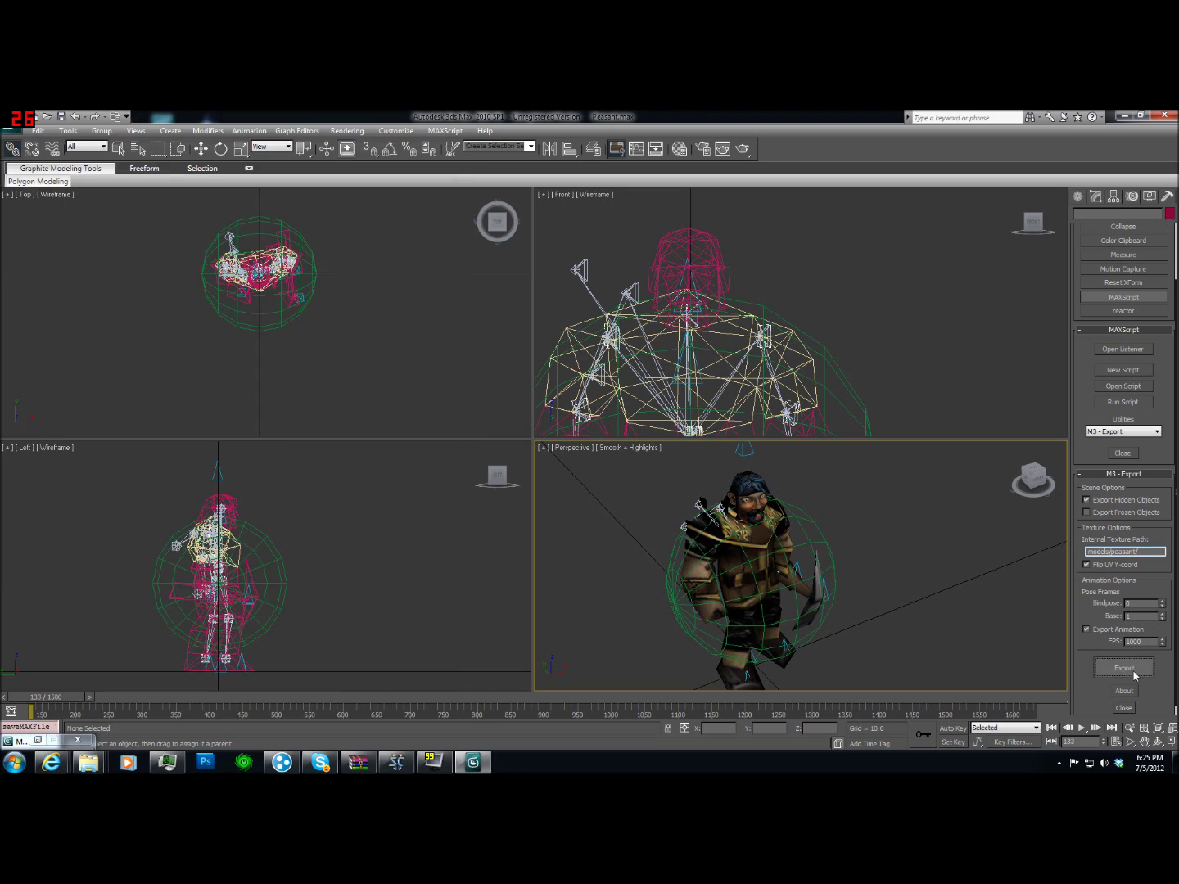
{"action": "left_click", "coordinate": [174, 158]}
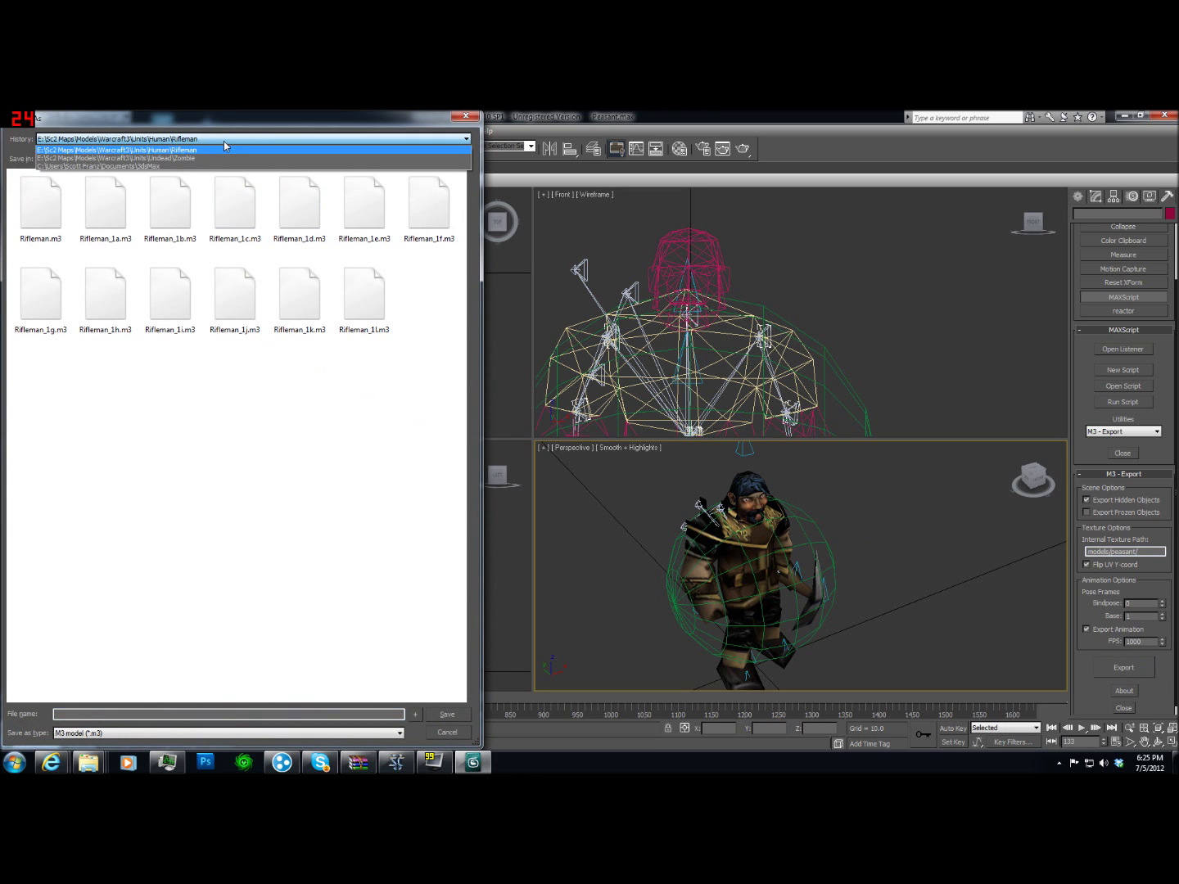
{"action": "left_click", "coordinate": [167, 159]}
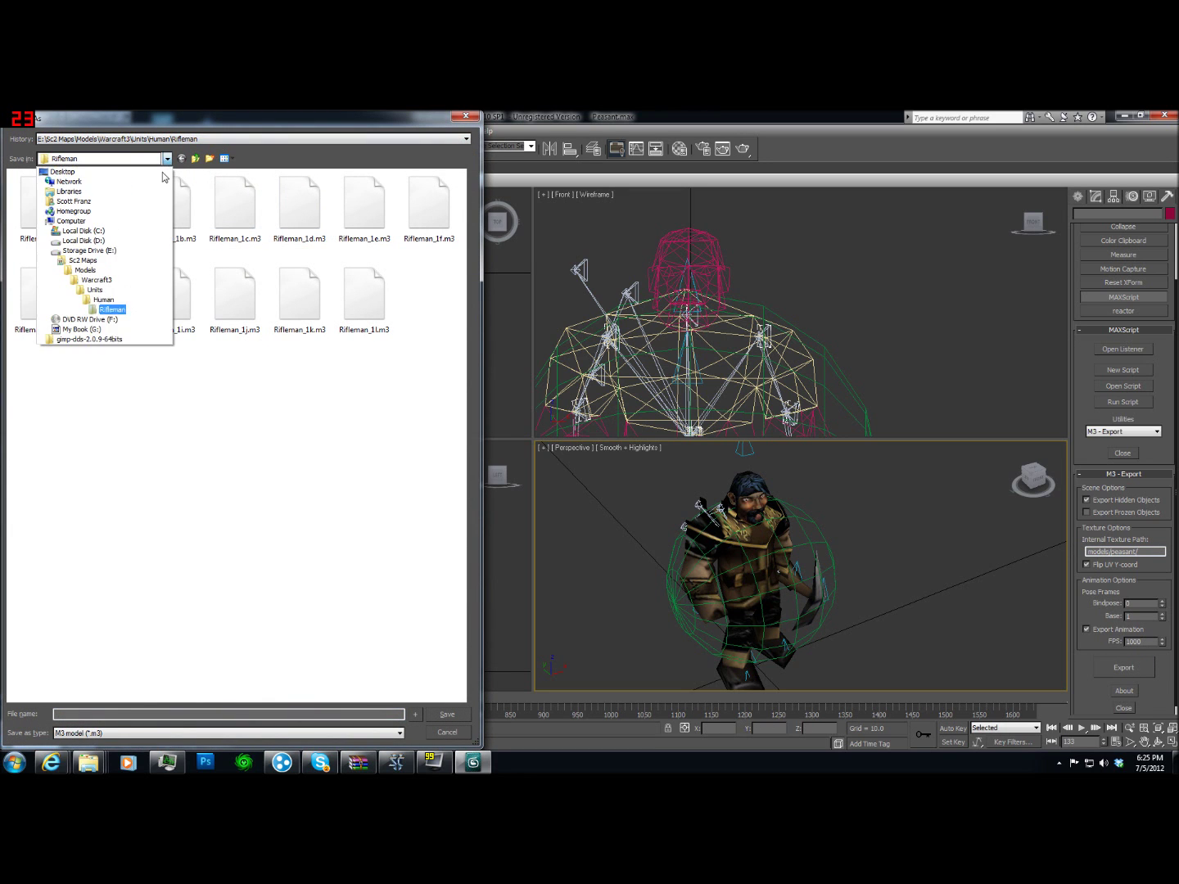
{"action": "left_click", "coordinate": [110, 300]}
{"action": "double_click", "coordinate": [66, 248]}
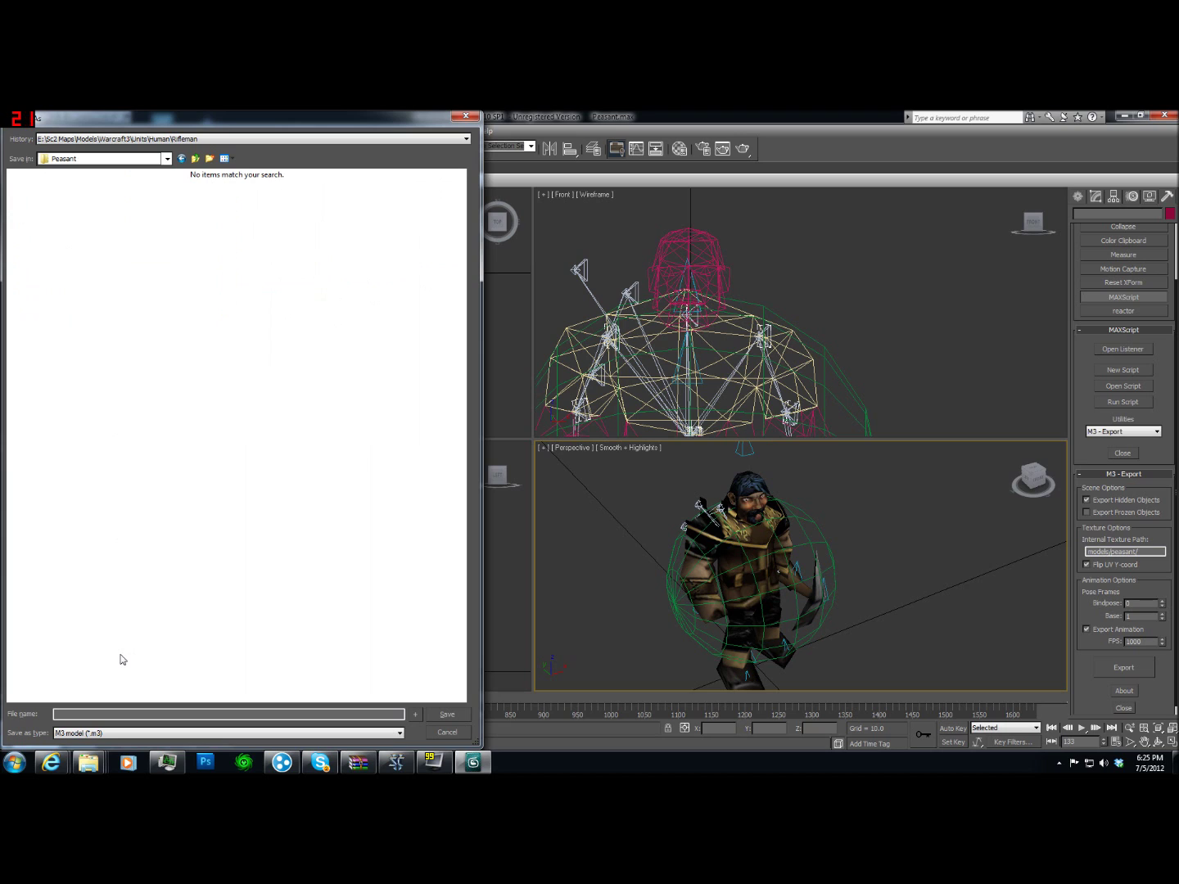
{"action": "type", "text": "Pea"}
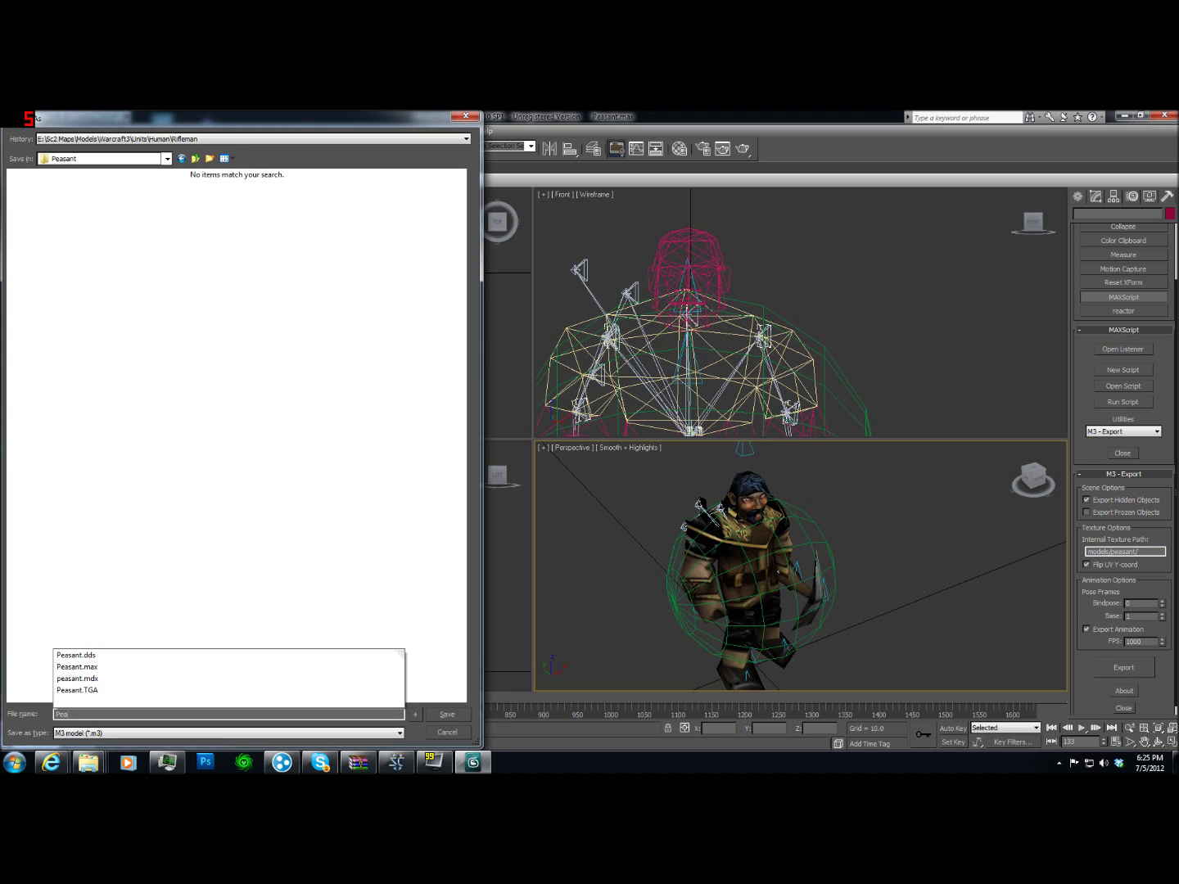
{"action": "type", "text": "sant_1a"}
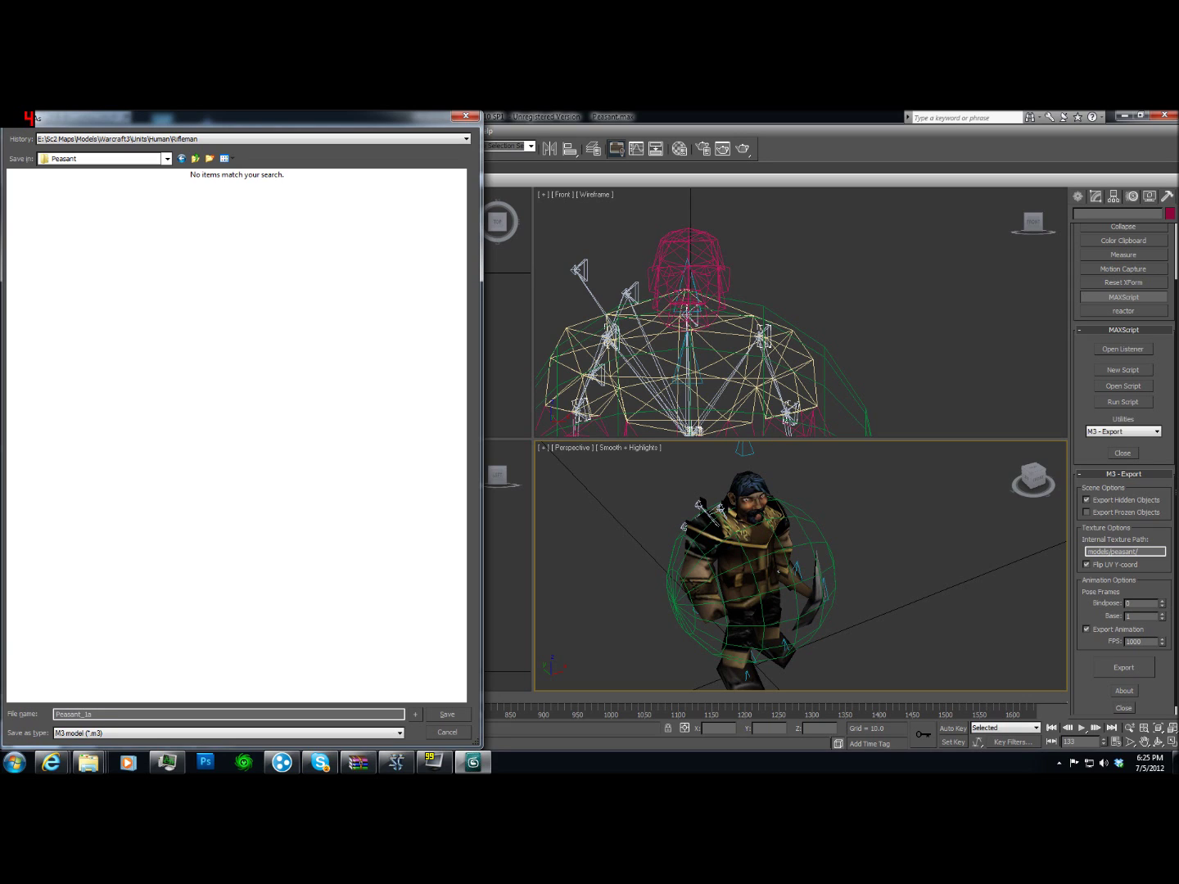
{"action": "key", "text": "Return"}
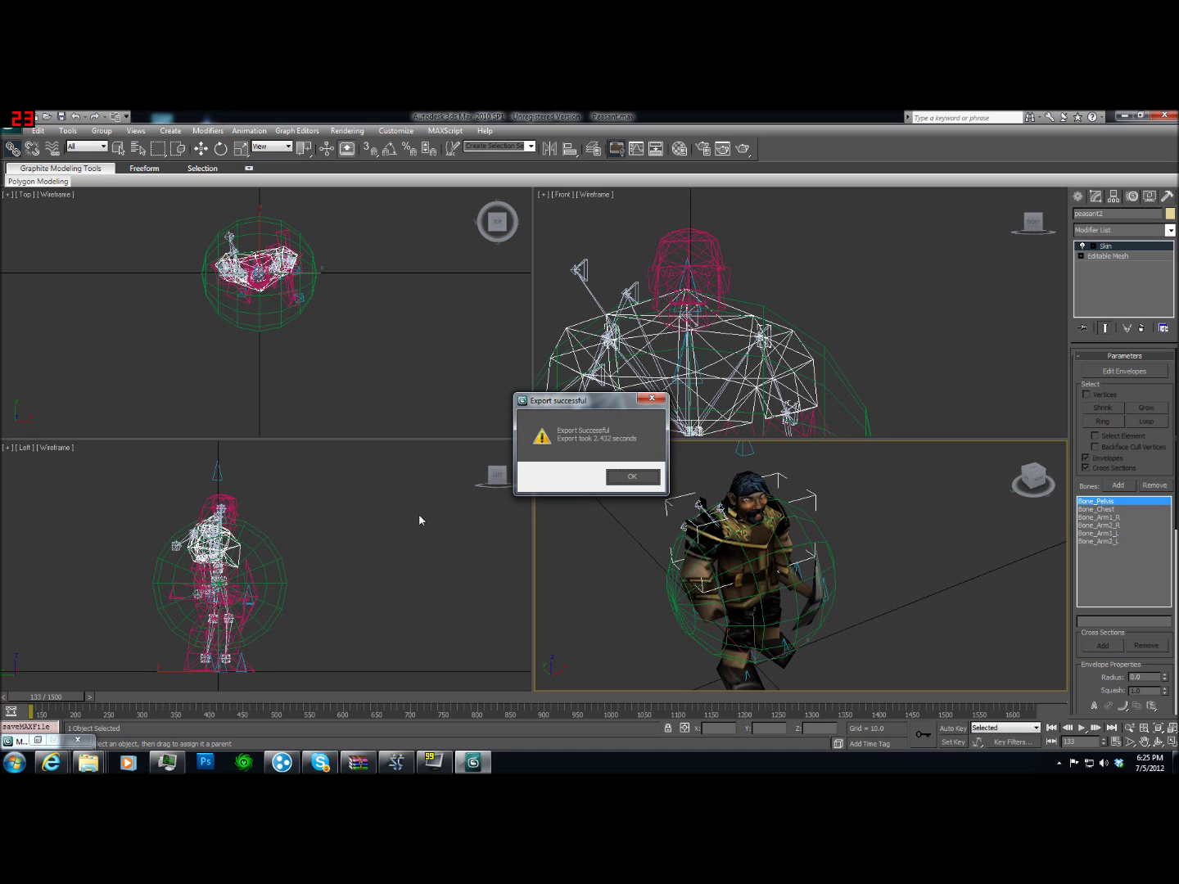
{"action": "left_click", "coordinate": [632, 477]}
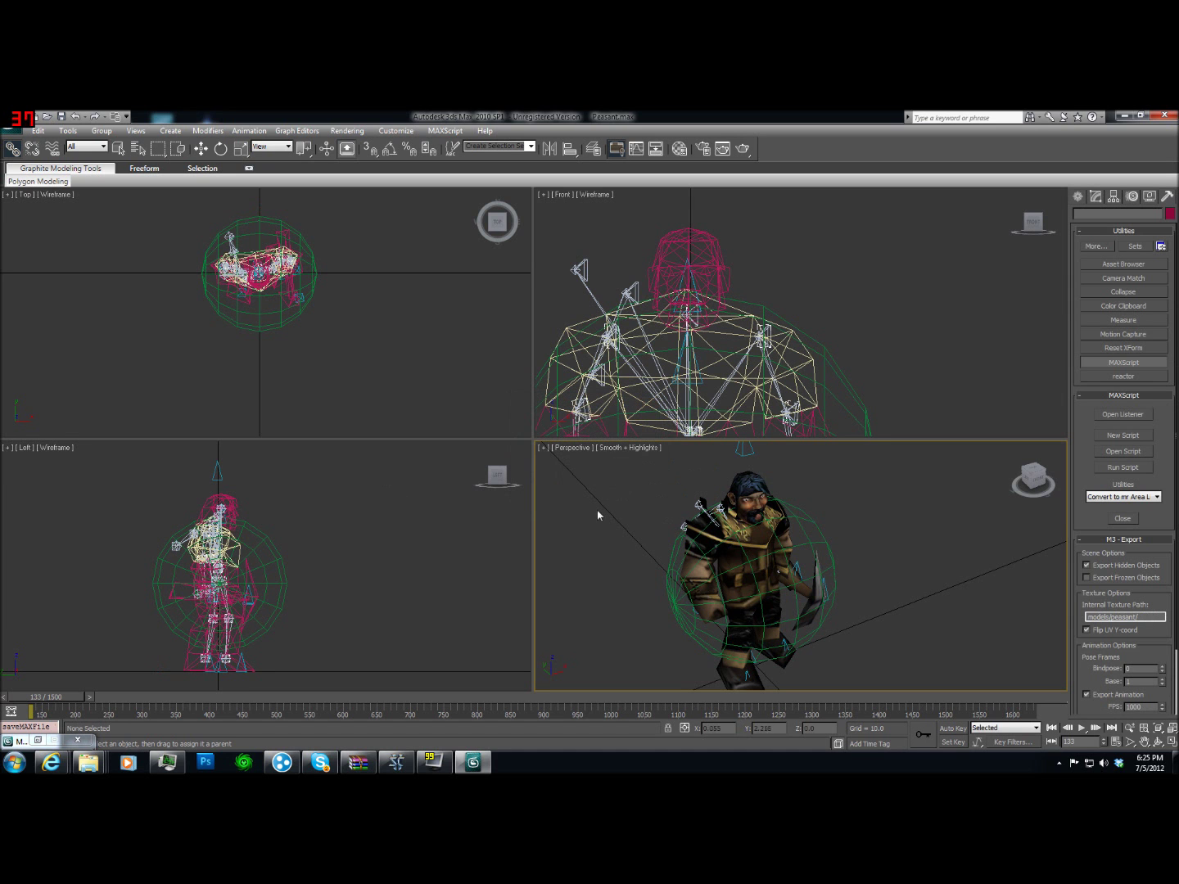
Minimize 3ds Max and launch the StarCraft II Editor from the StarCraft II Beta launcher
{"action": "left_click", "coordinate": [1126, 116]}
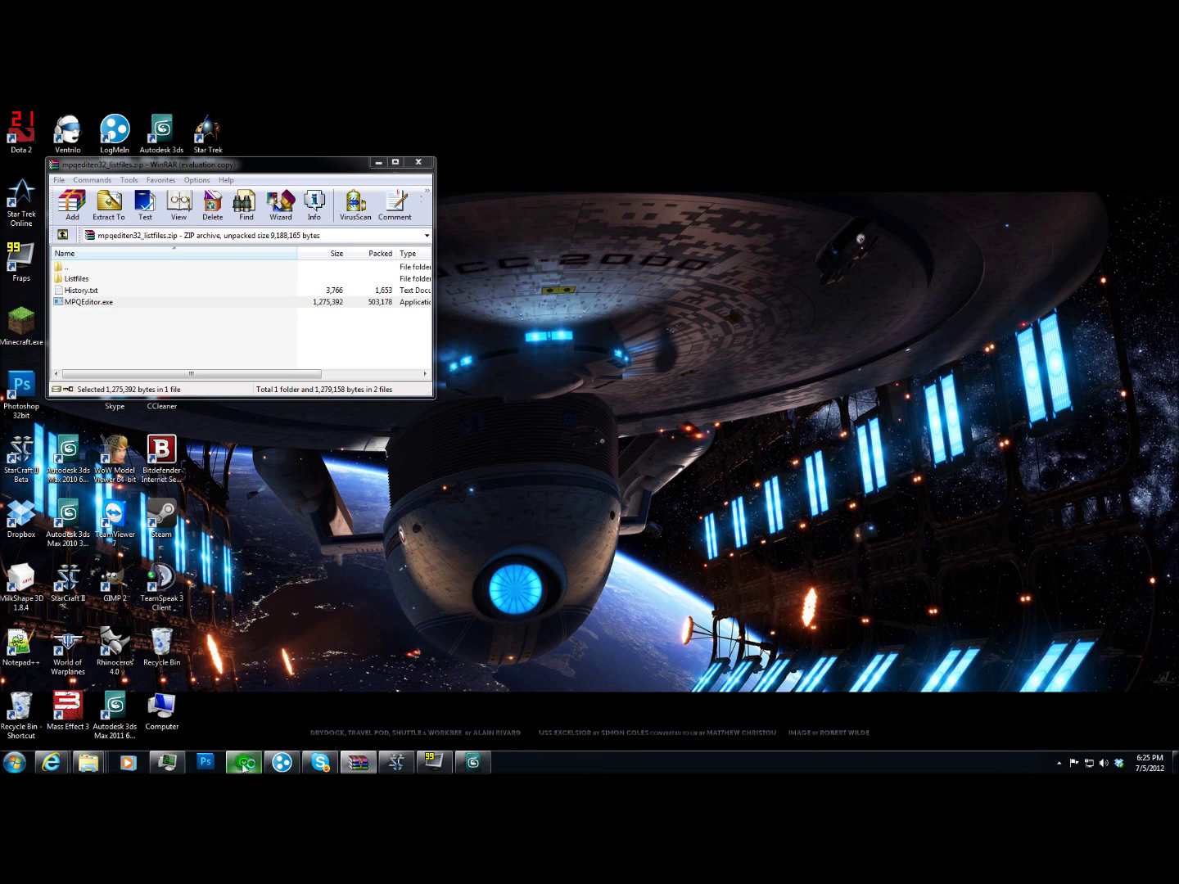
{"action": "left_click", "coordinate": [396, 763]}
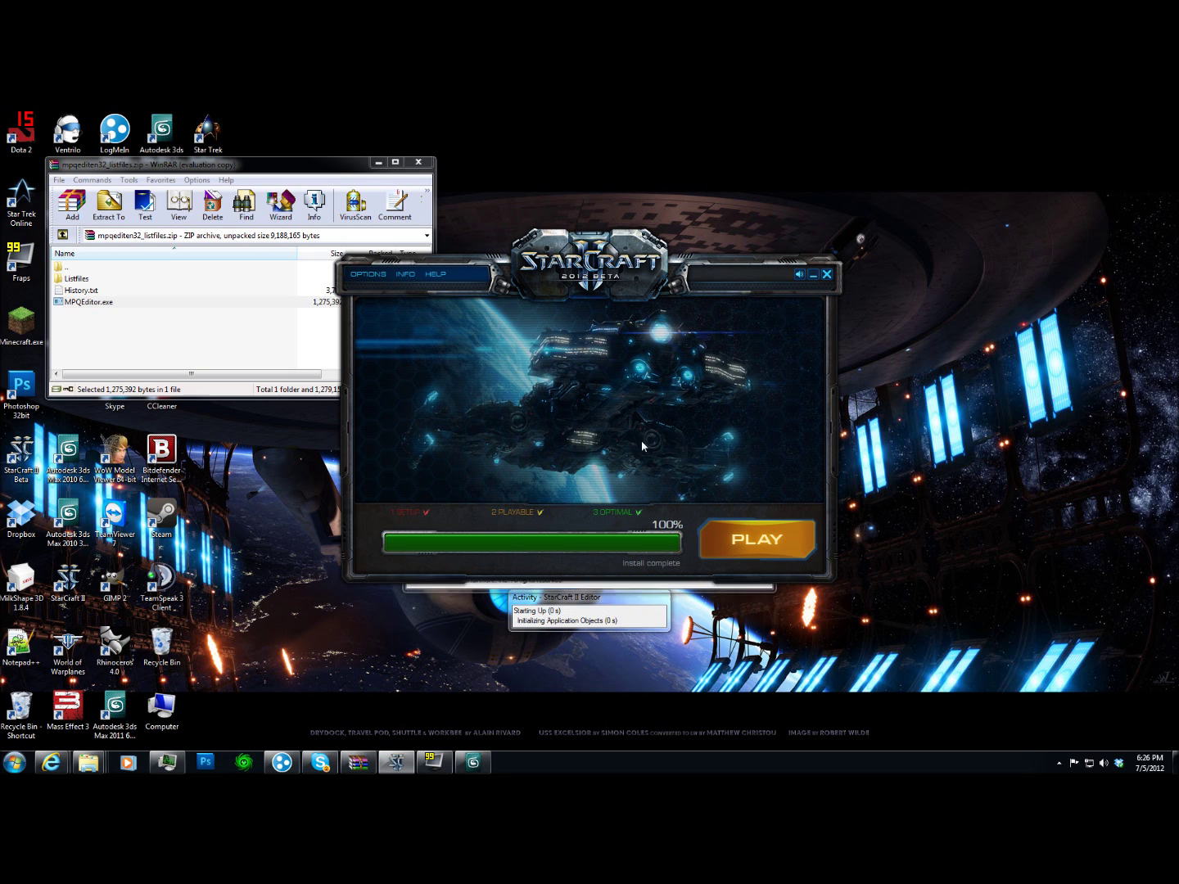
{"action": "left_click", "coordinate": [813, 276]}
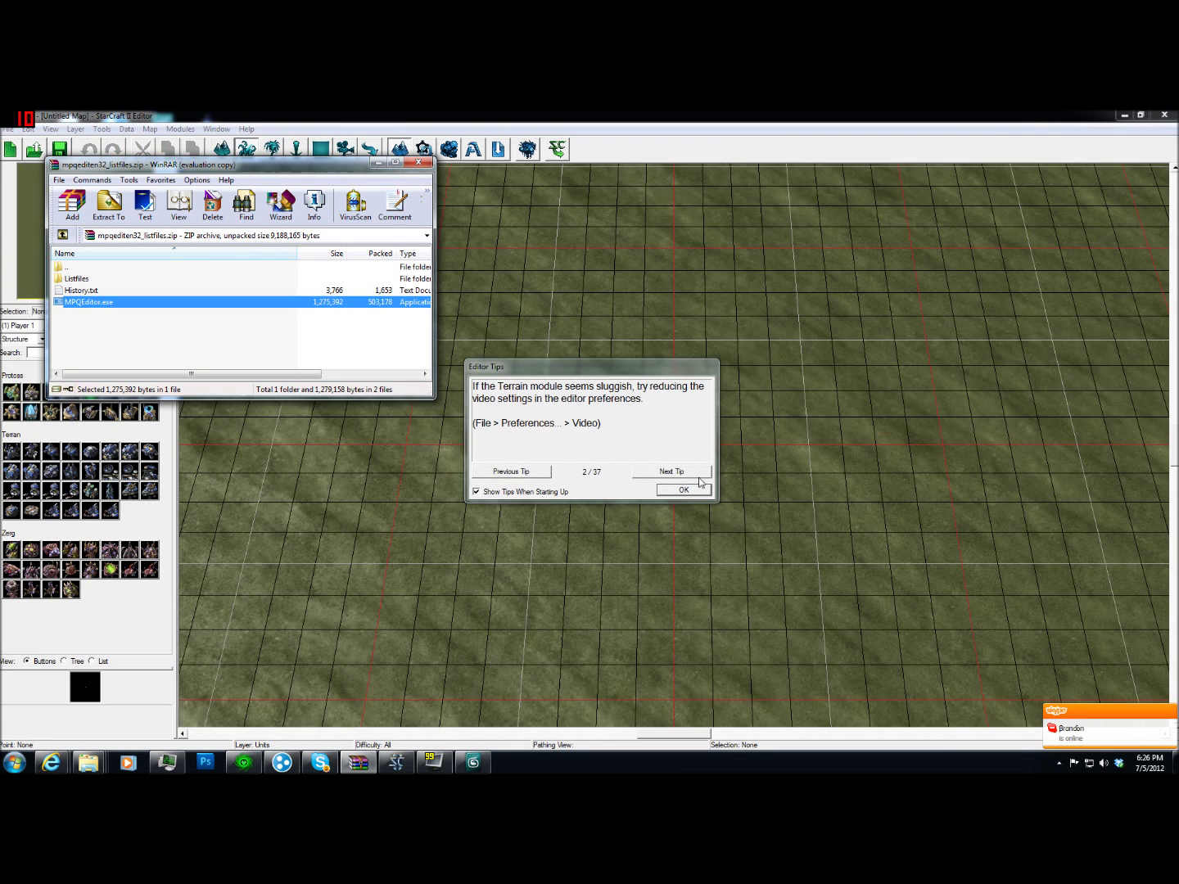
Dismiss Editor Tips and open ModelTest_1a.SC2Map from the Azeroth Wars maps folder
{"action": "left_click", "coordinate": [683, 490]}
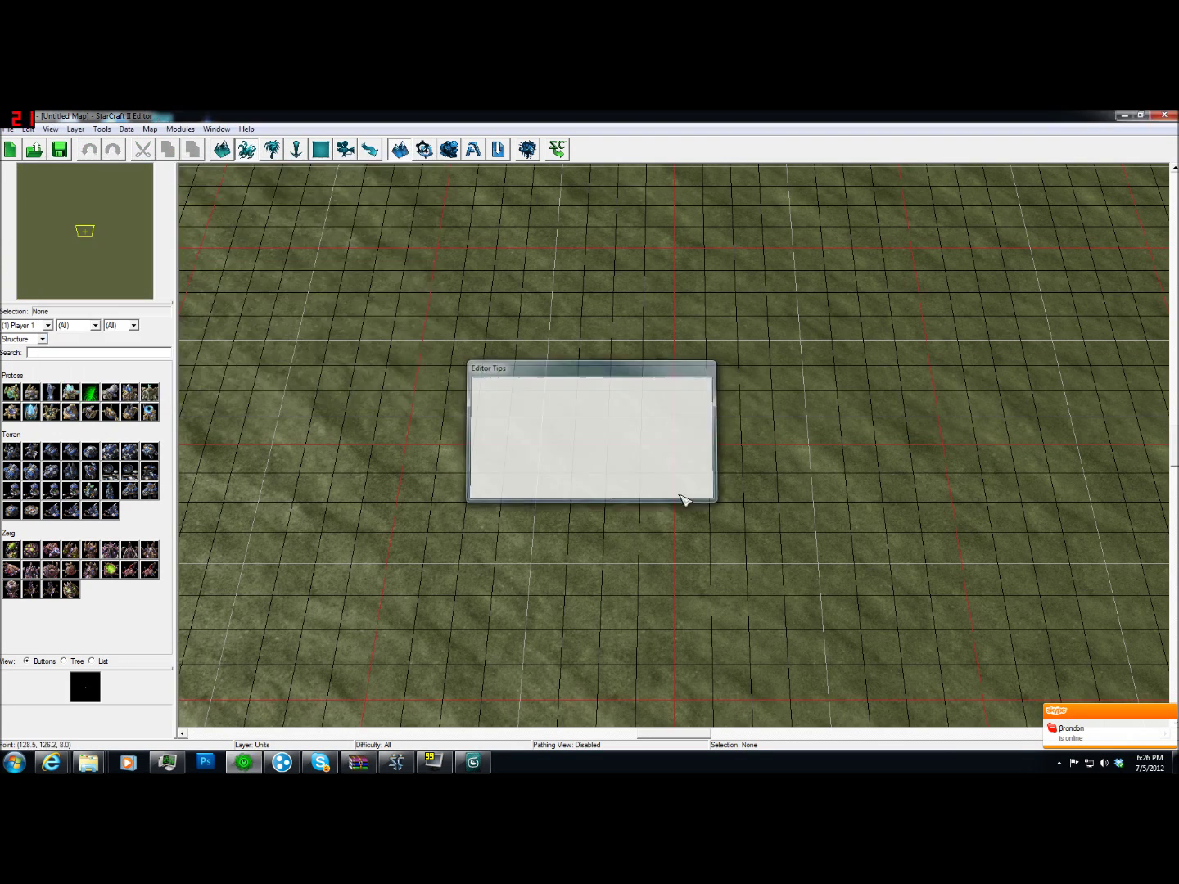
{"action": "left_click", "coordinate": [8, 128]}
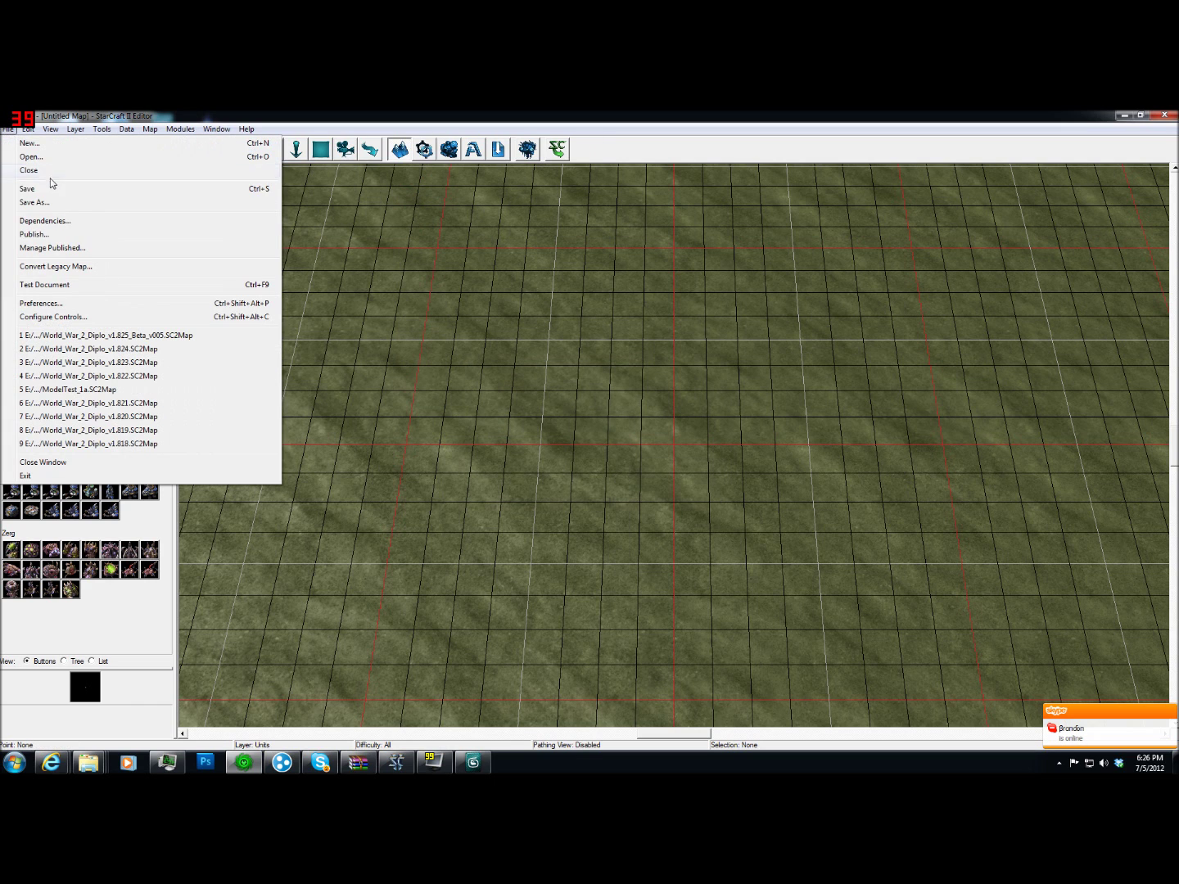
{"action": "left_click", "coordinate": [49, 159]}
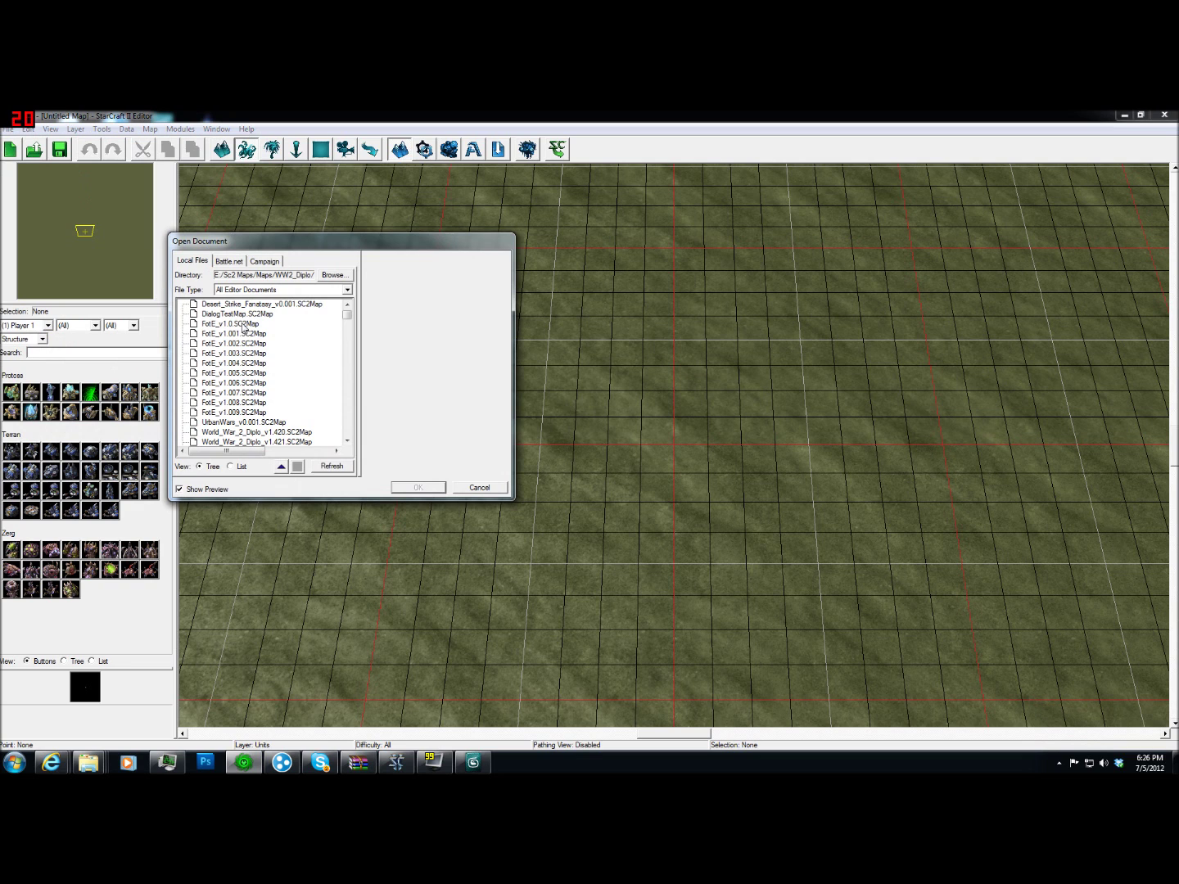
{"action": "left_click", "coordinate": [333, 276]}
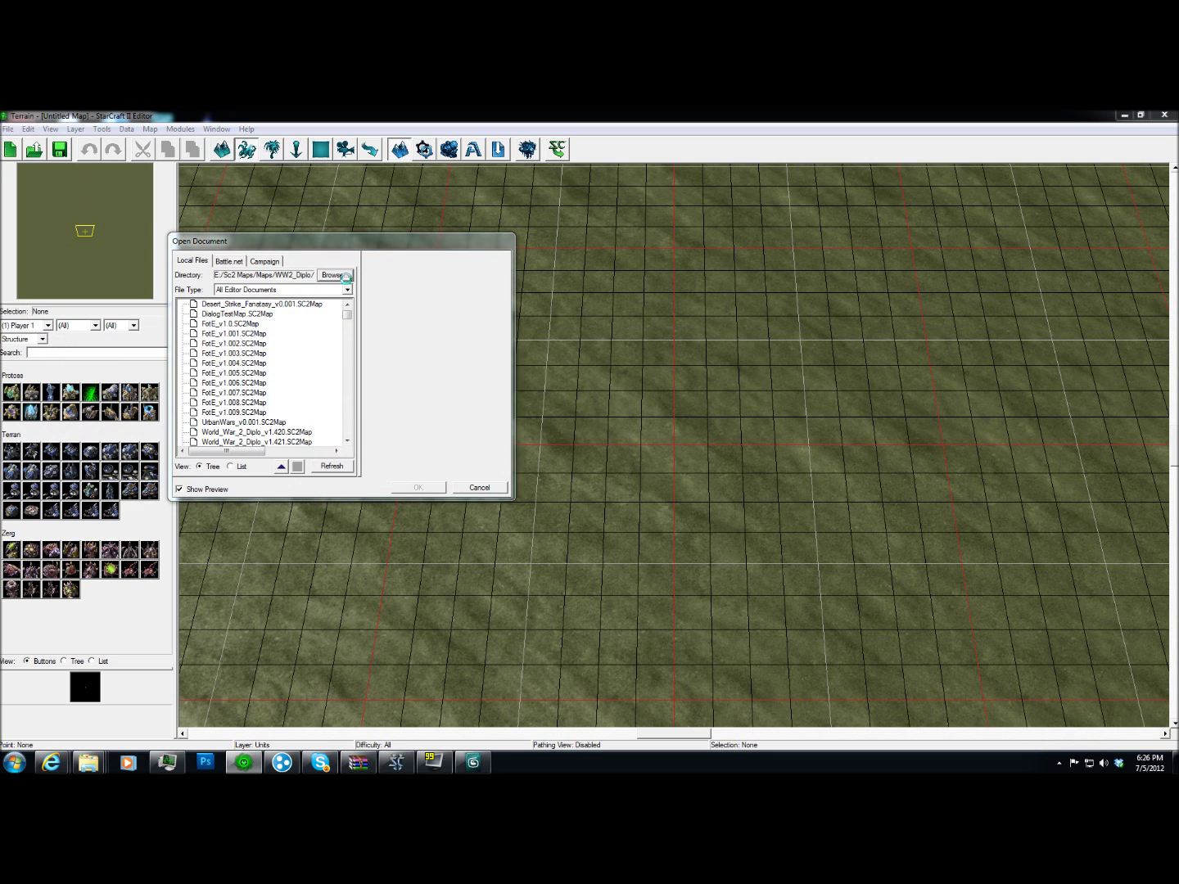
{"action": "scroll", "coordinate": [674, 458], "scroll_direction": "up", "scroll_amount": 3}
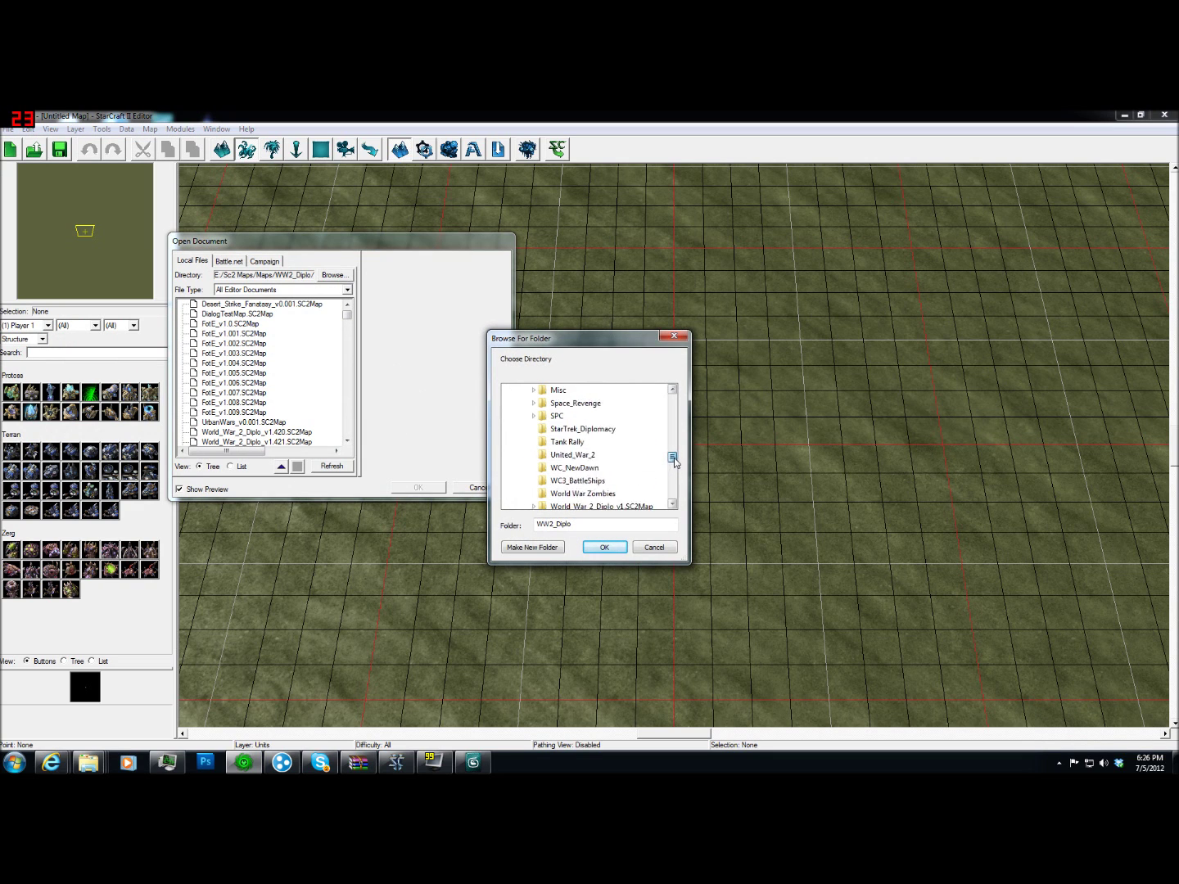
{"action": "scroll", "coordinate": [675, 452], "scroll_direction": "up", "scroll_amount": 3}
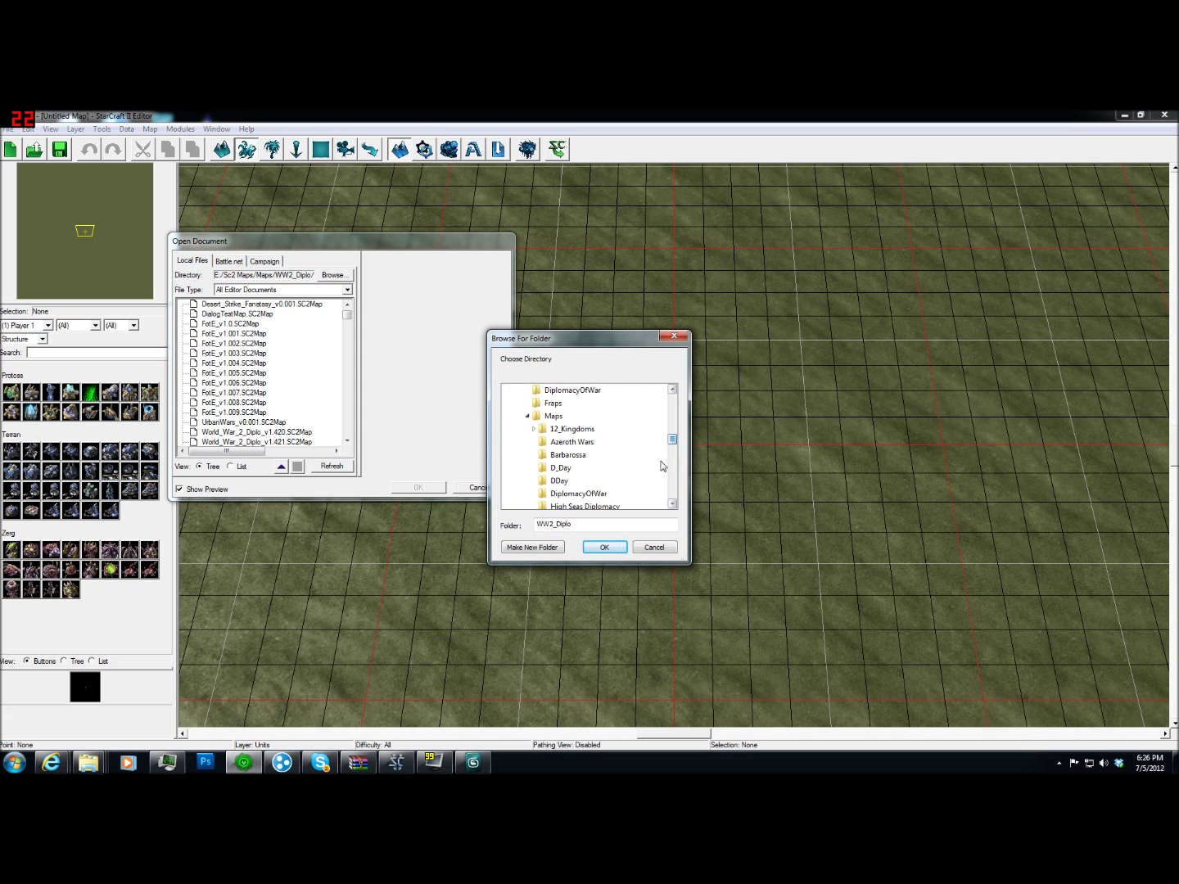
{"action": "left_click", "coordinate": [573, 442]}
{"action": "left_click", "coordinate": [621, 552]}
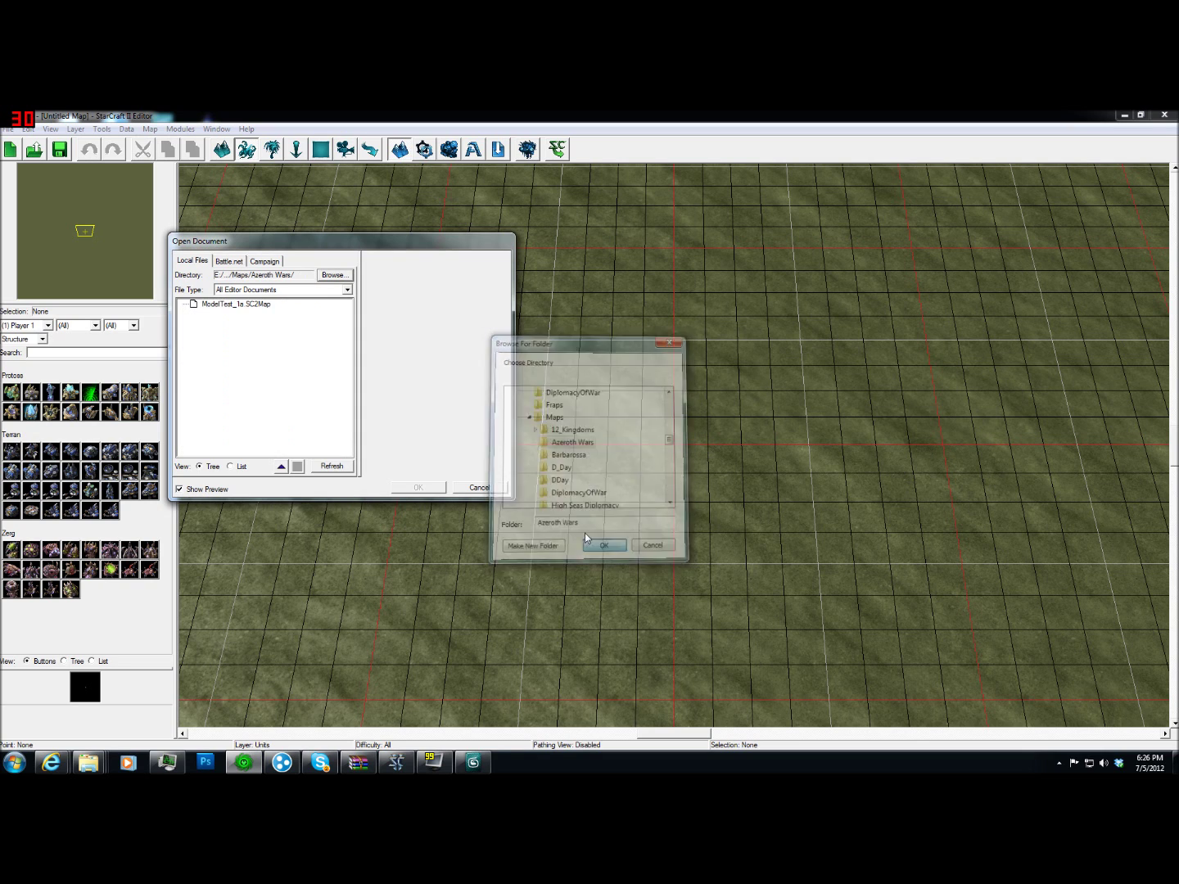
{"action": "left_click", "coordinate": [216, 305]}
{"action": "left_click", "coordinate": [417, 487]}
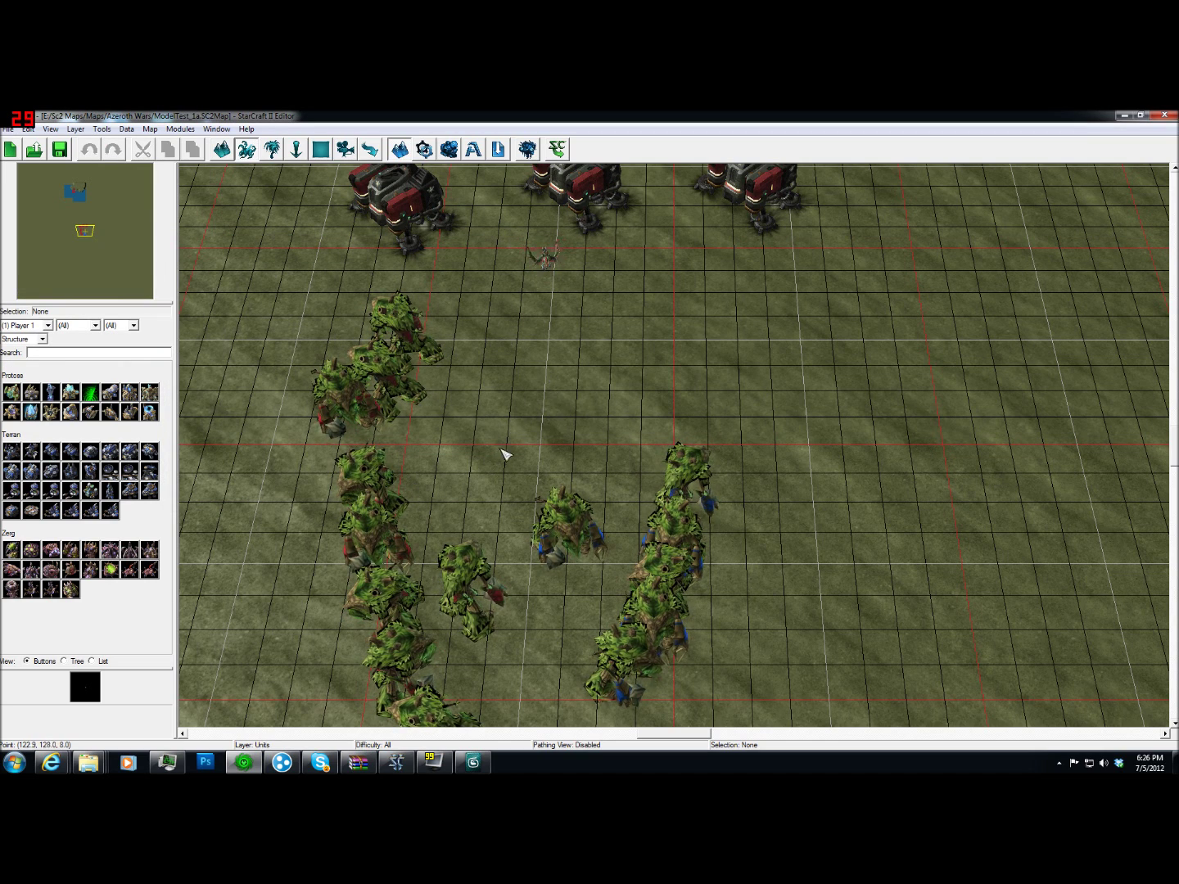
Pan and zoom the camera via the minimap to the Zerg units and Terran buildings test area
{"action": "left_click", "coordinate": [76, 195]}
{"action": "key", "text": "Up"}
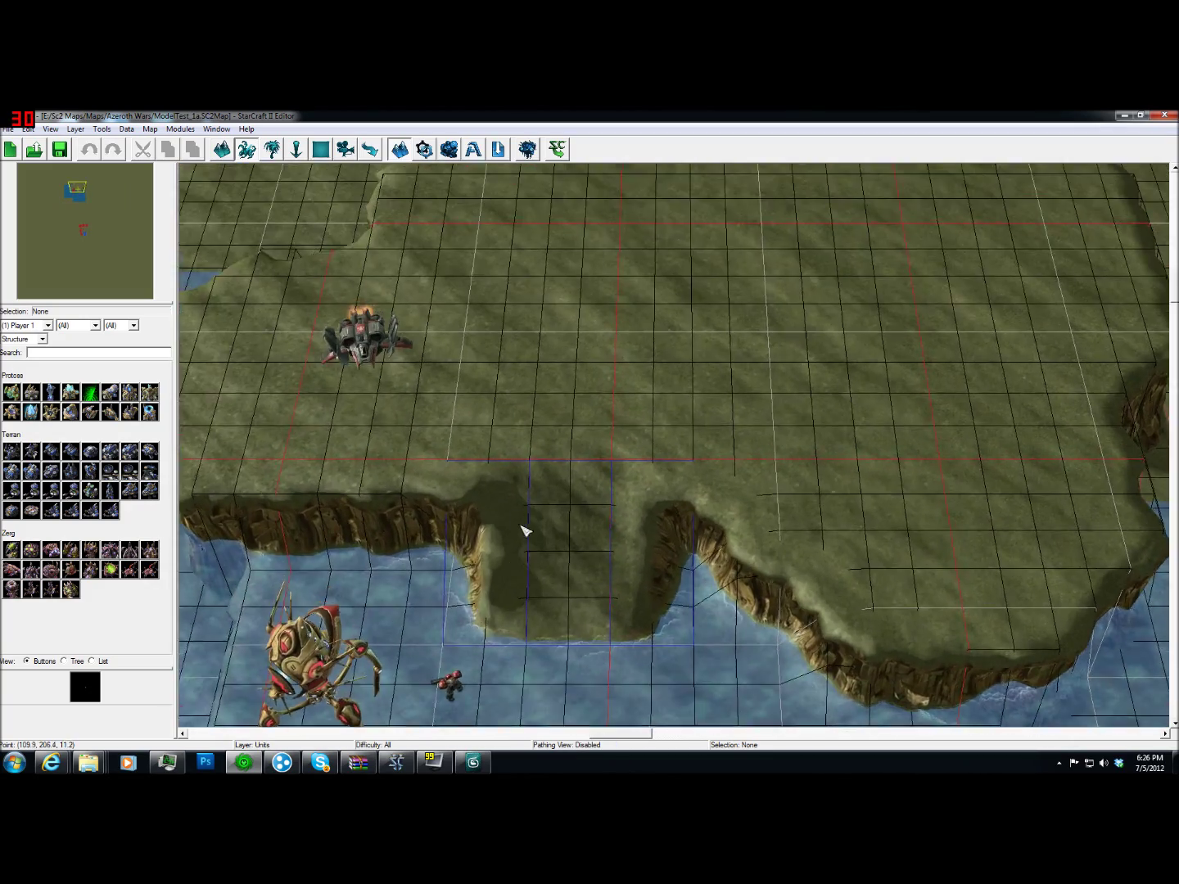
{"action": "scroll", "coordinate": [528, 533], "scroll_direction": "down", "scroll_amount": 2}
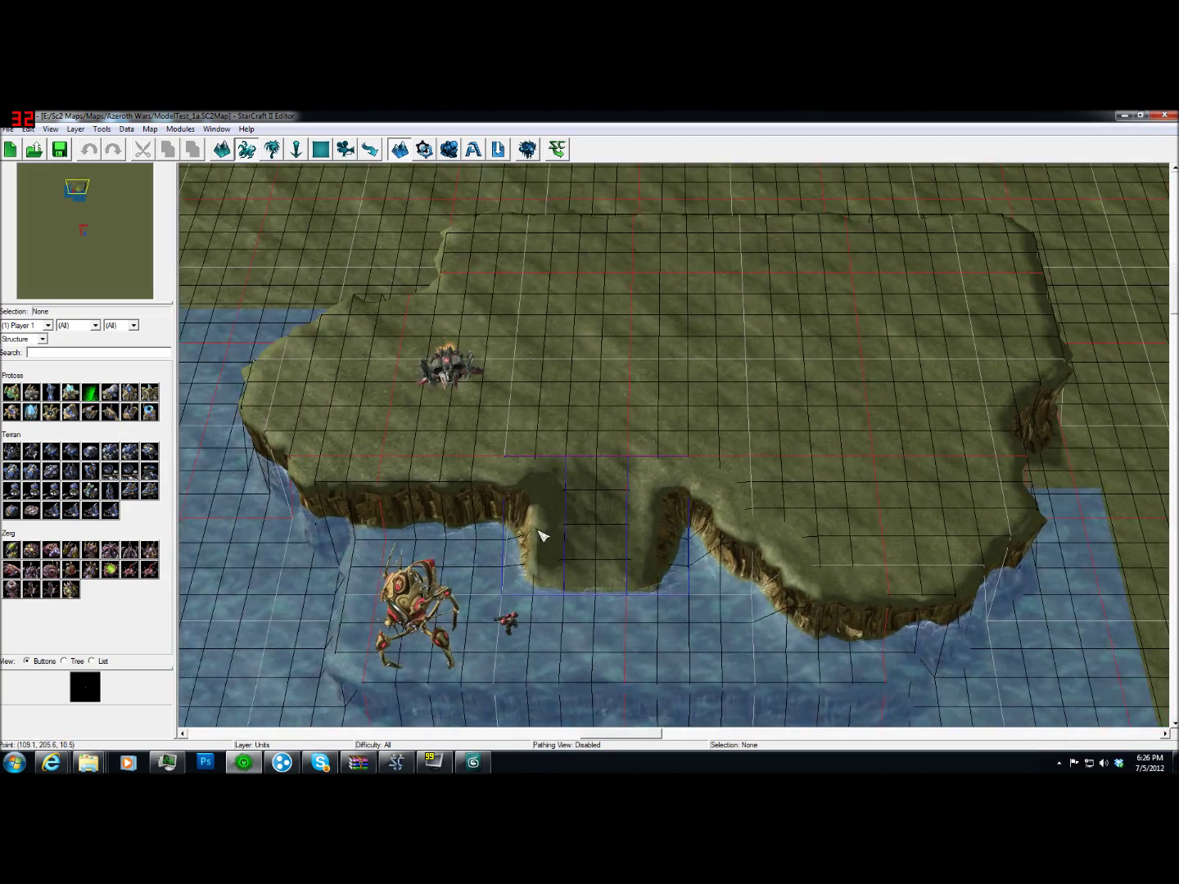
{"action": "key", "text": "Down"}
{"action": "key", "text": "Up"}
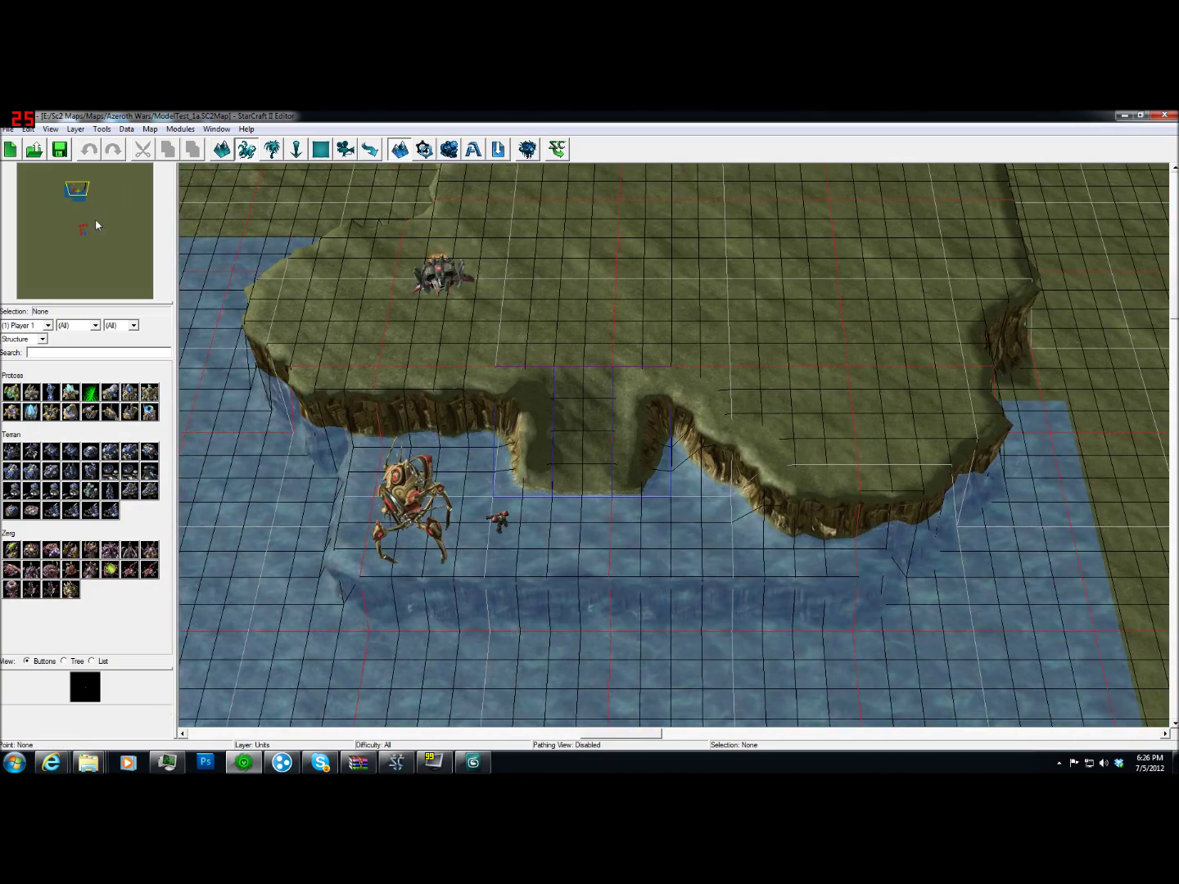
{"action": "left_click", "coordinate": [83, 229]}
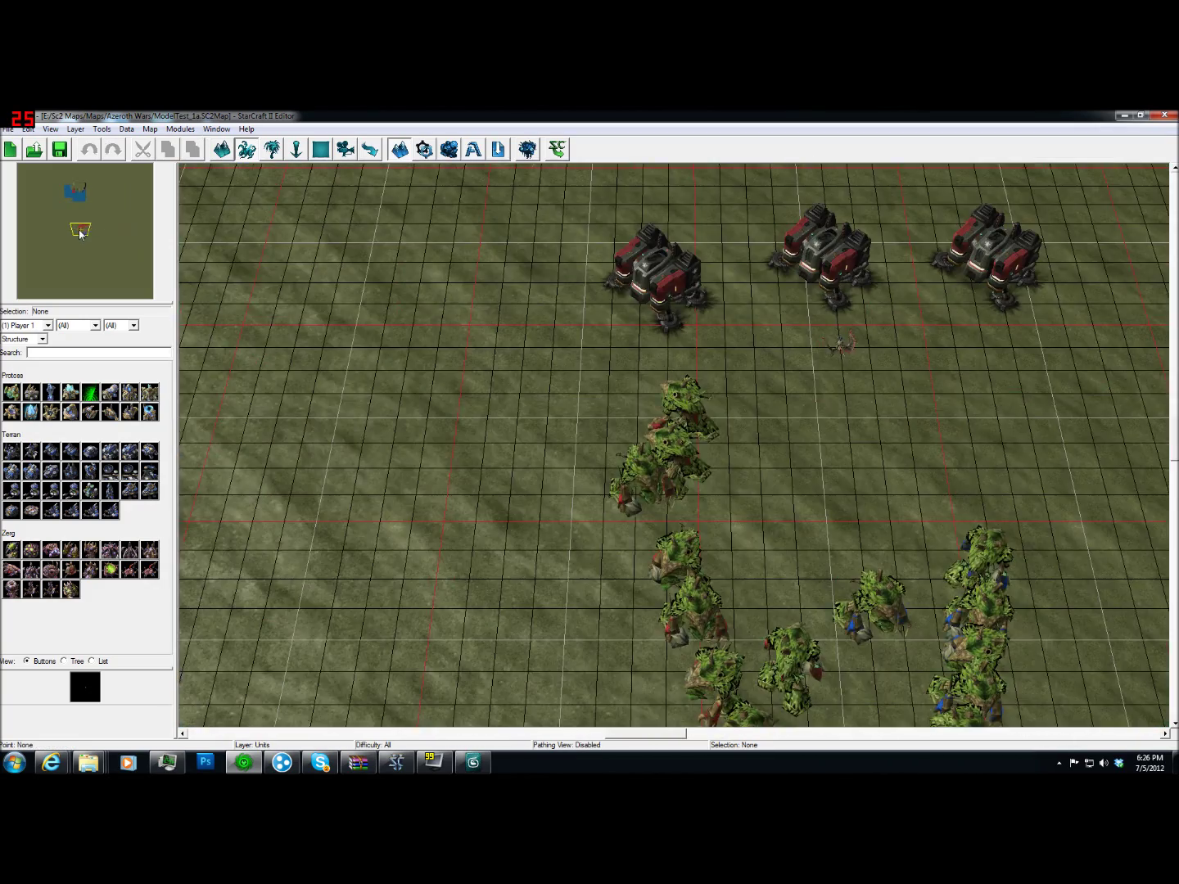
{"action": "key", "text": "Down"}
{"action": "key", "text": "Up"}
{"action": "scroll", "coordinate": [583, 422], "scroll_direction": "down", "scroll_amount": 3}
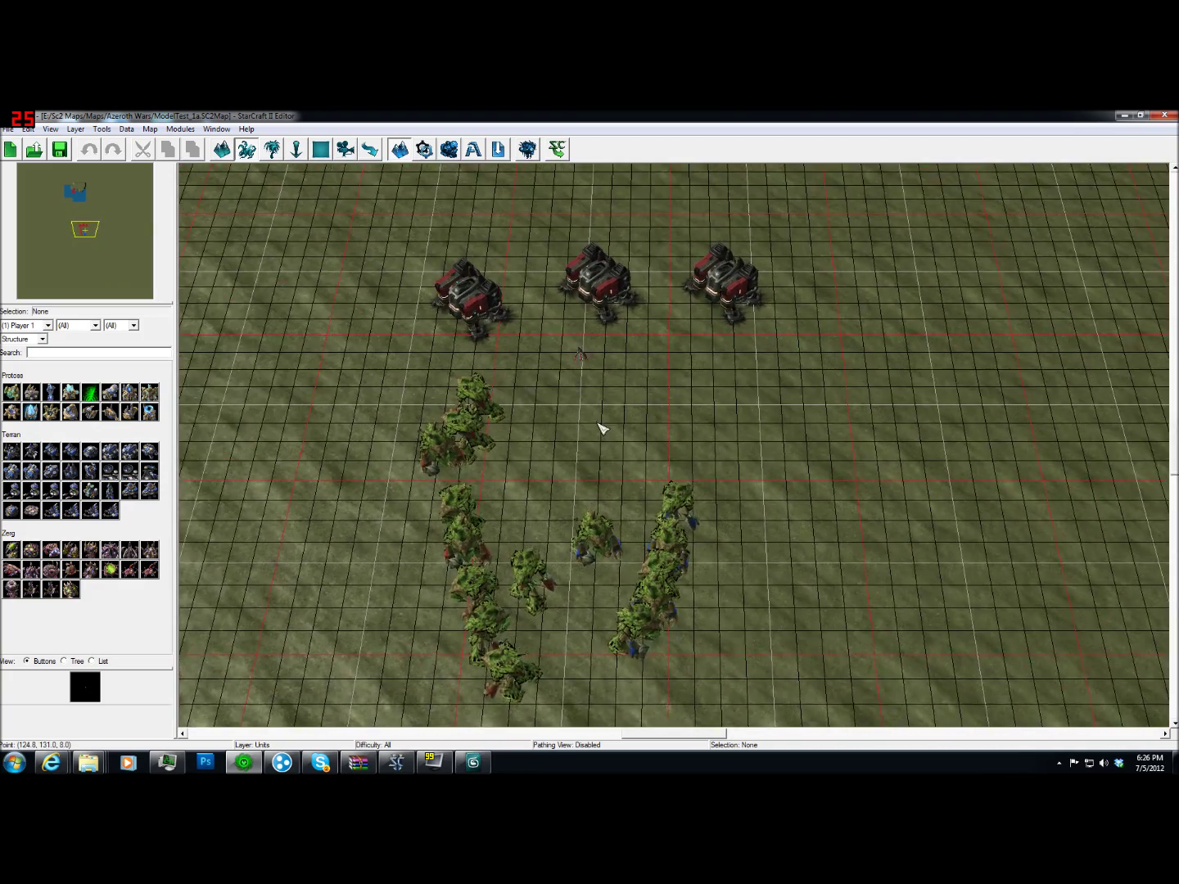
{"action": "scroll", "coordinate": [602, 429], "scroll_direction": "up", "scroll_amount": 2}
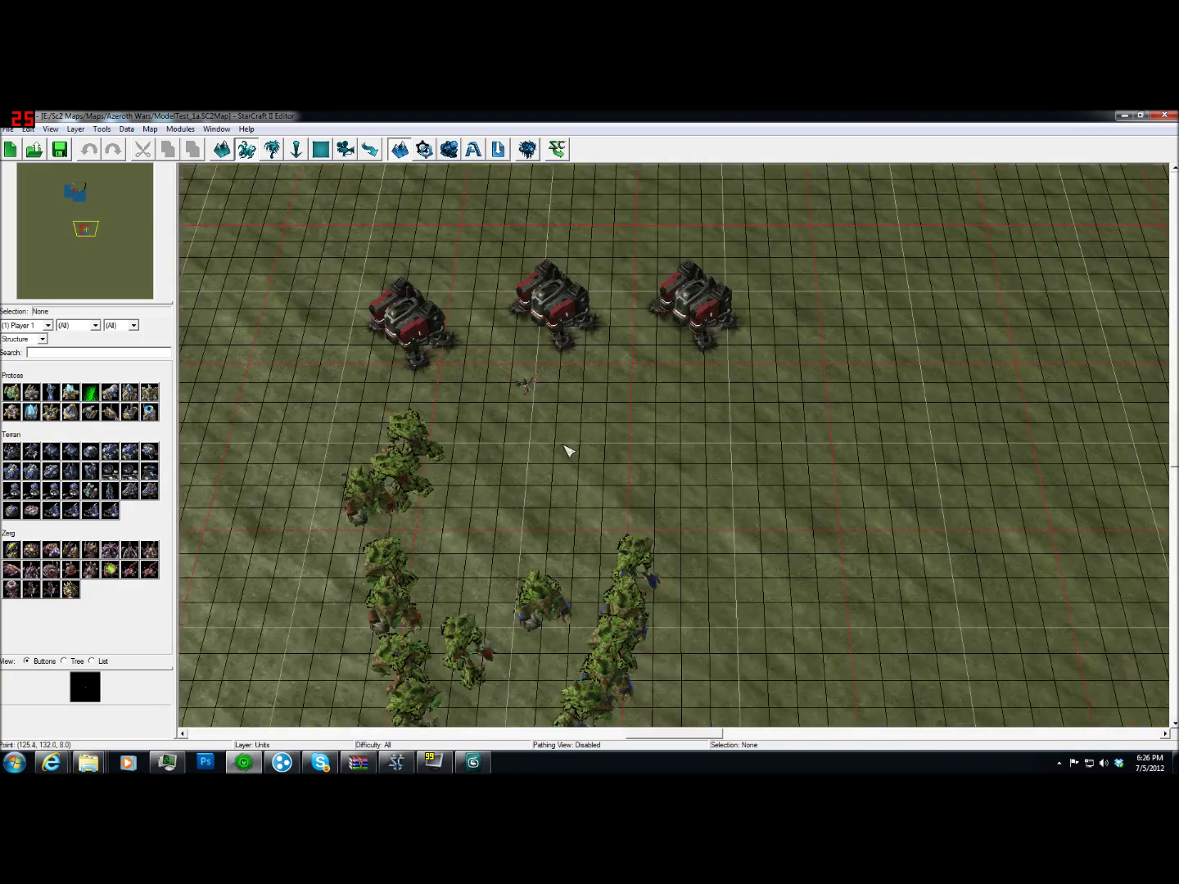
{"action": "scroll", "coordinate": [569, 450], "scroll_direction": "down", "scroll_amount": 2}
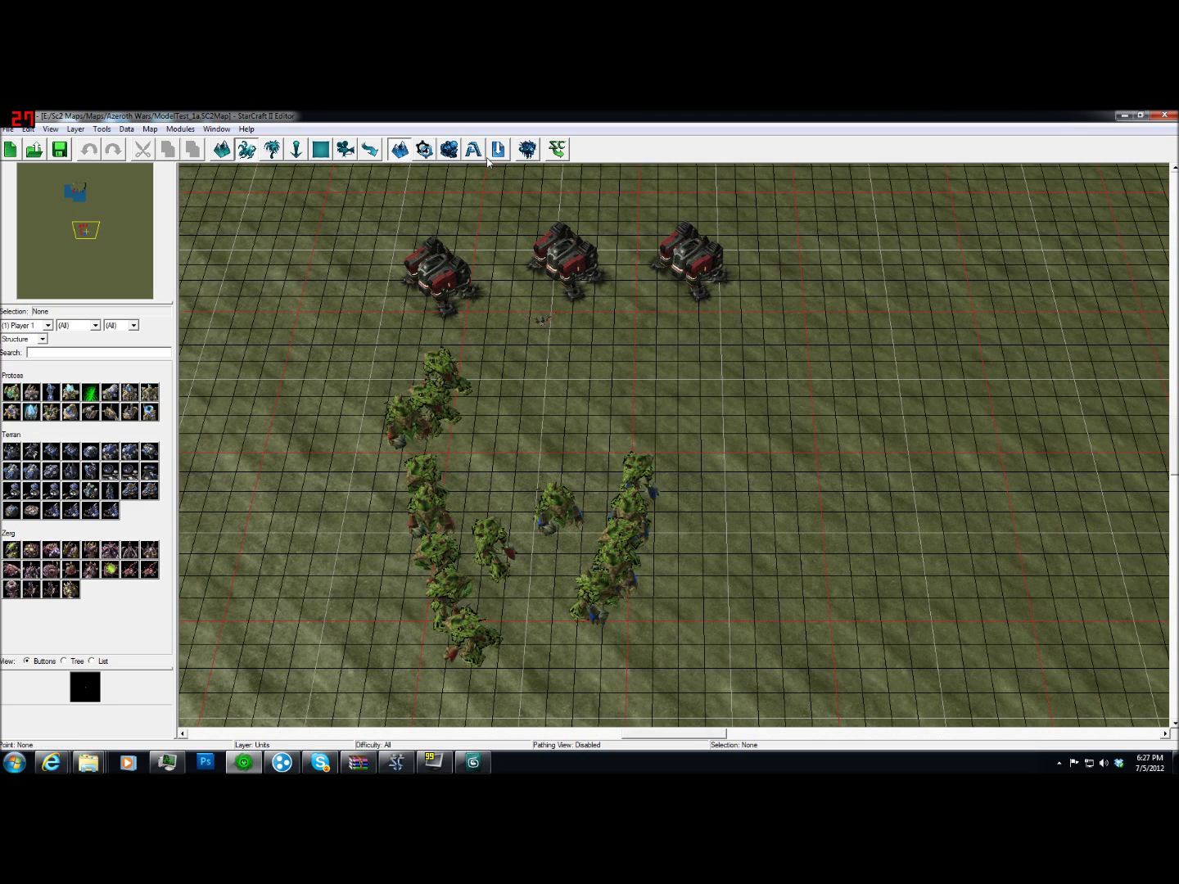
{"action": "key", "text": "F9"}
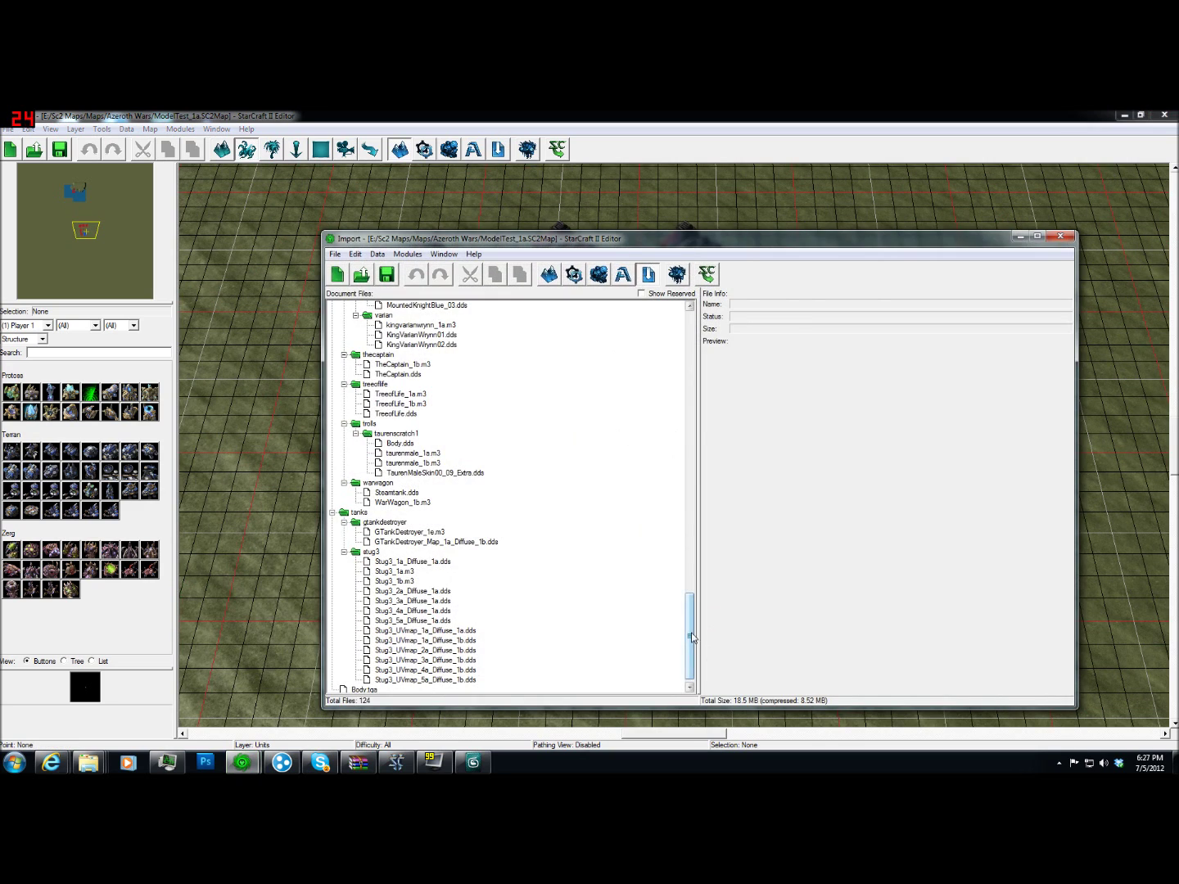
Begin an Import Files operation into the models/ folder and browse for the source folder
{"action": "left_click", "coordinate": [692, 638]}
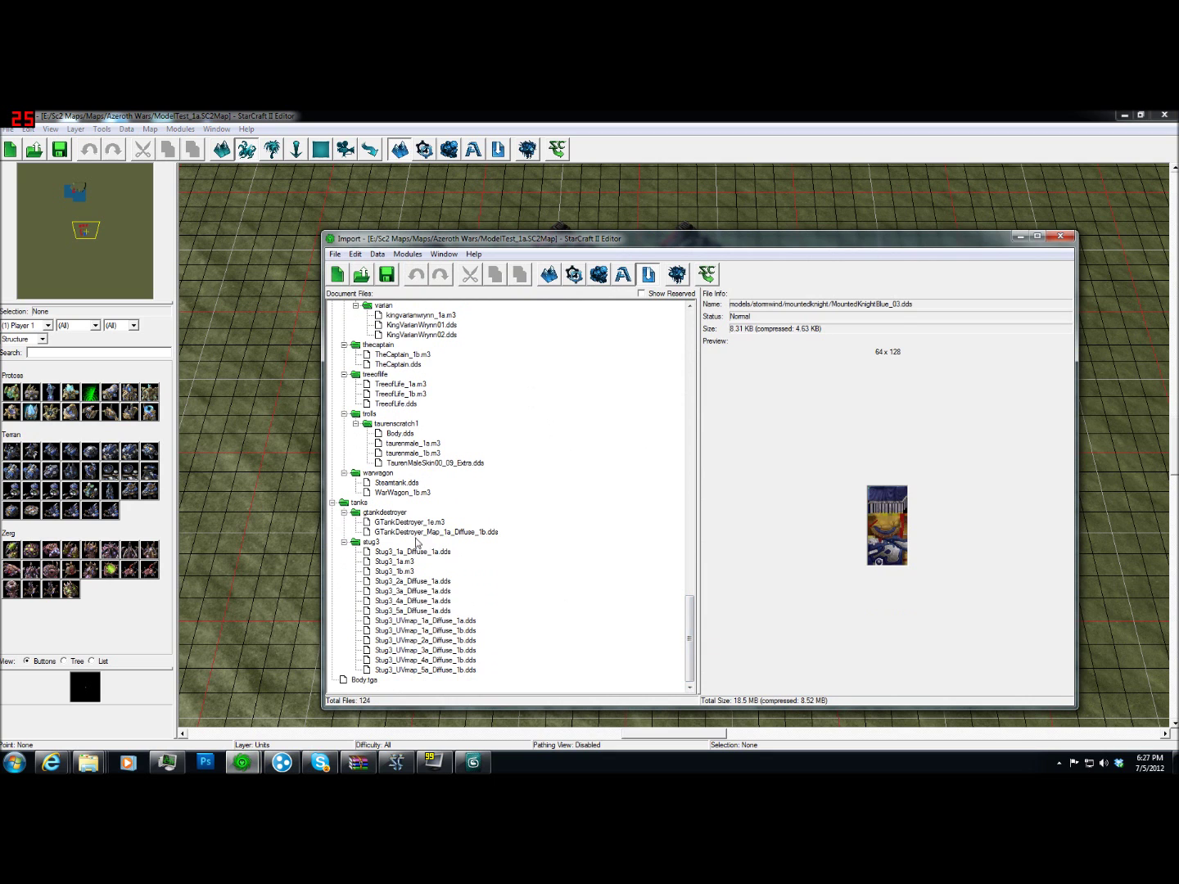
{"action": "scroll", "coordinate": [444, 461], "scroll_direction": "up", "scroll_amount": 15}
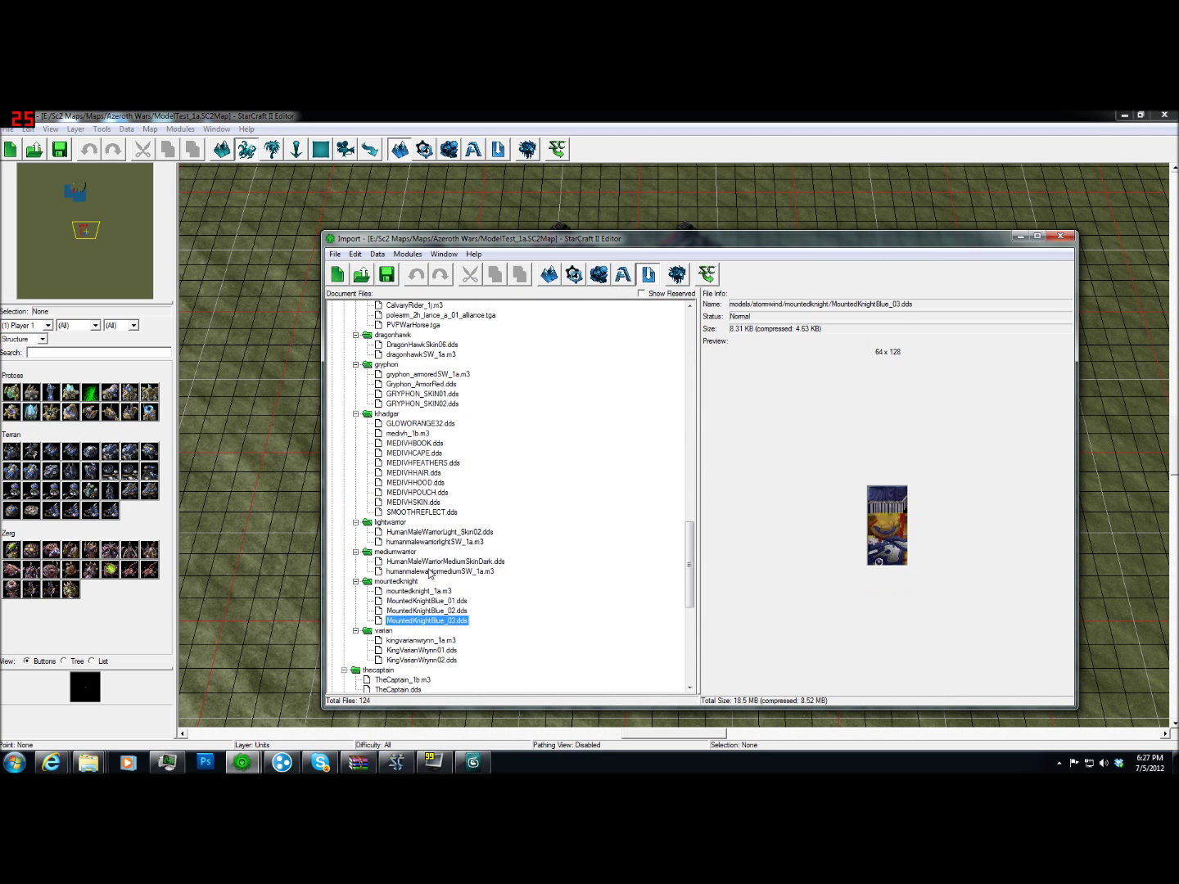
{"action": "left_click_drag", "start_coordinate": [689, 549], "coordinate": [691, 348]}
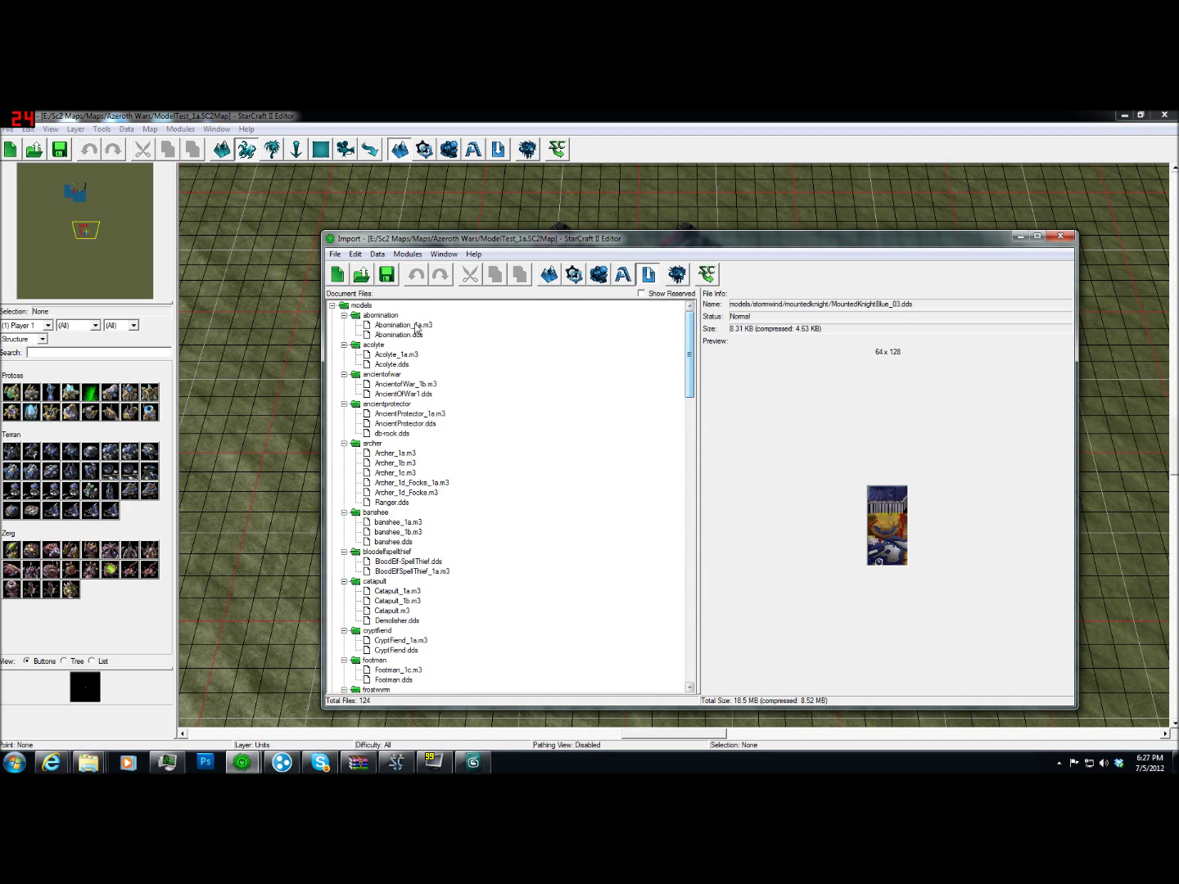
{"action": "left_click", "coordinate": [363, 306]}
{"action": "right_click", "coordinate": [371, 308]}
{"action": "left_click", "coordinate": [447, 314]}
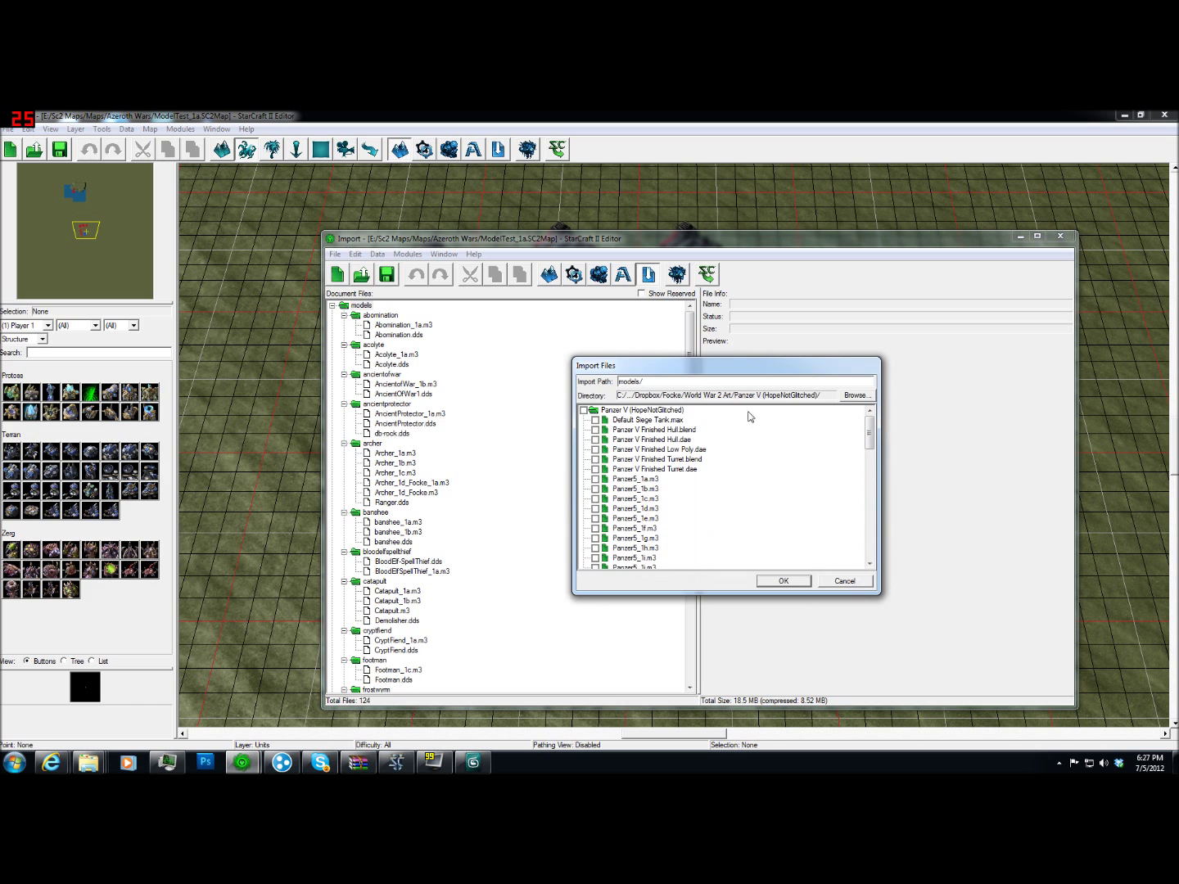
{"action": "left_click", "coordinate": [858, 398]}
{"action": "left_click_drag", "start_coordinate": [677, 413], "coordinate": [674, 496]}
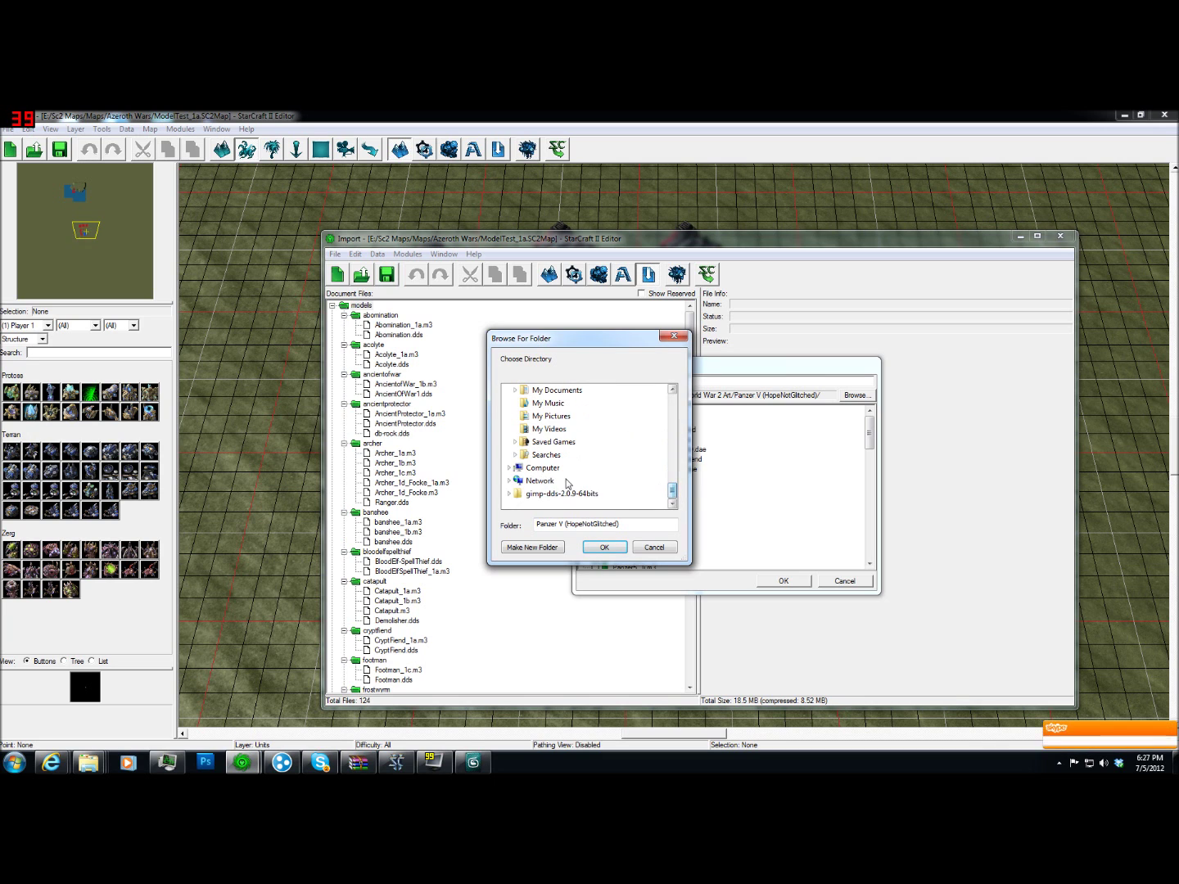
Choose E:\Sc2 Maps\Models\Warcraft3\Units\Human\Peasant as the import source folder
{"action": "double_click", "coordinate": [557, 467]}
{"action": "double_click", "coordinate": [578, 443]}
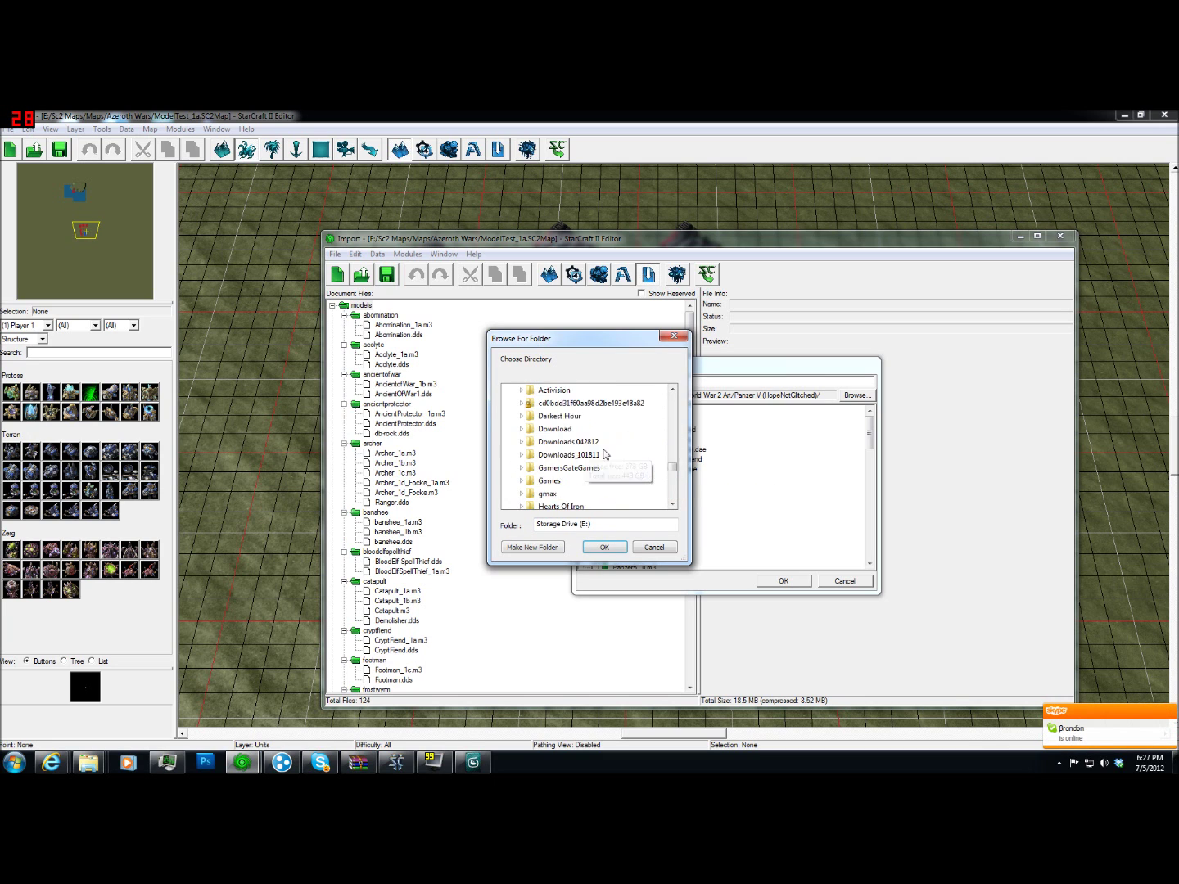
{"action": "scroll", "coordinate": [603, 454], "scroll_direction": "down", "scroll_amount": 5}
{"action": "double_click", "coordinate": [554, 416]}
{"action": "double_click", "coordinate": [556, 494]}
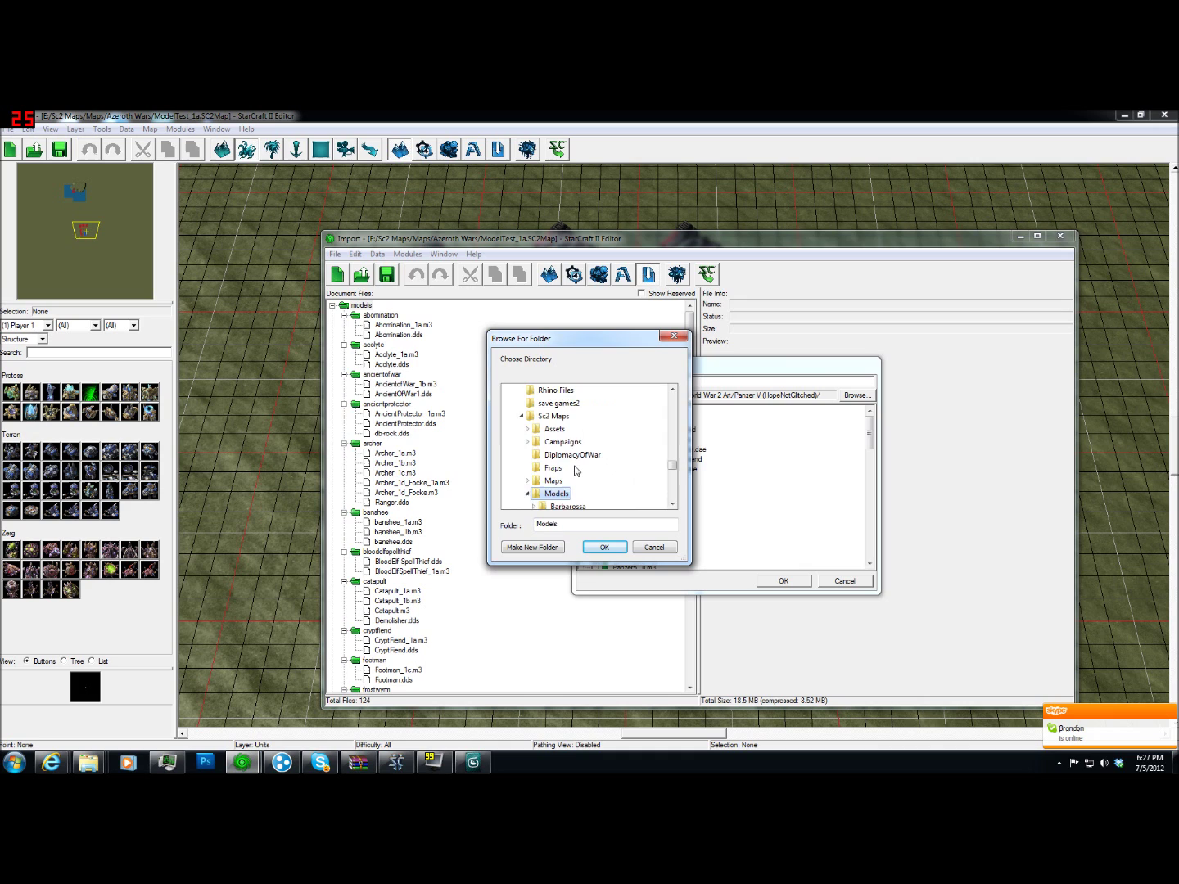
{"action": "scroll", "coordinate": [577, 471], "scroll_direction": "down", "scroll_amount": 3}
{"action": "left_click", "coordinate": [591, 482]}
{"action": "double_click", "coordinate": [592, 489]}
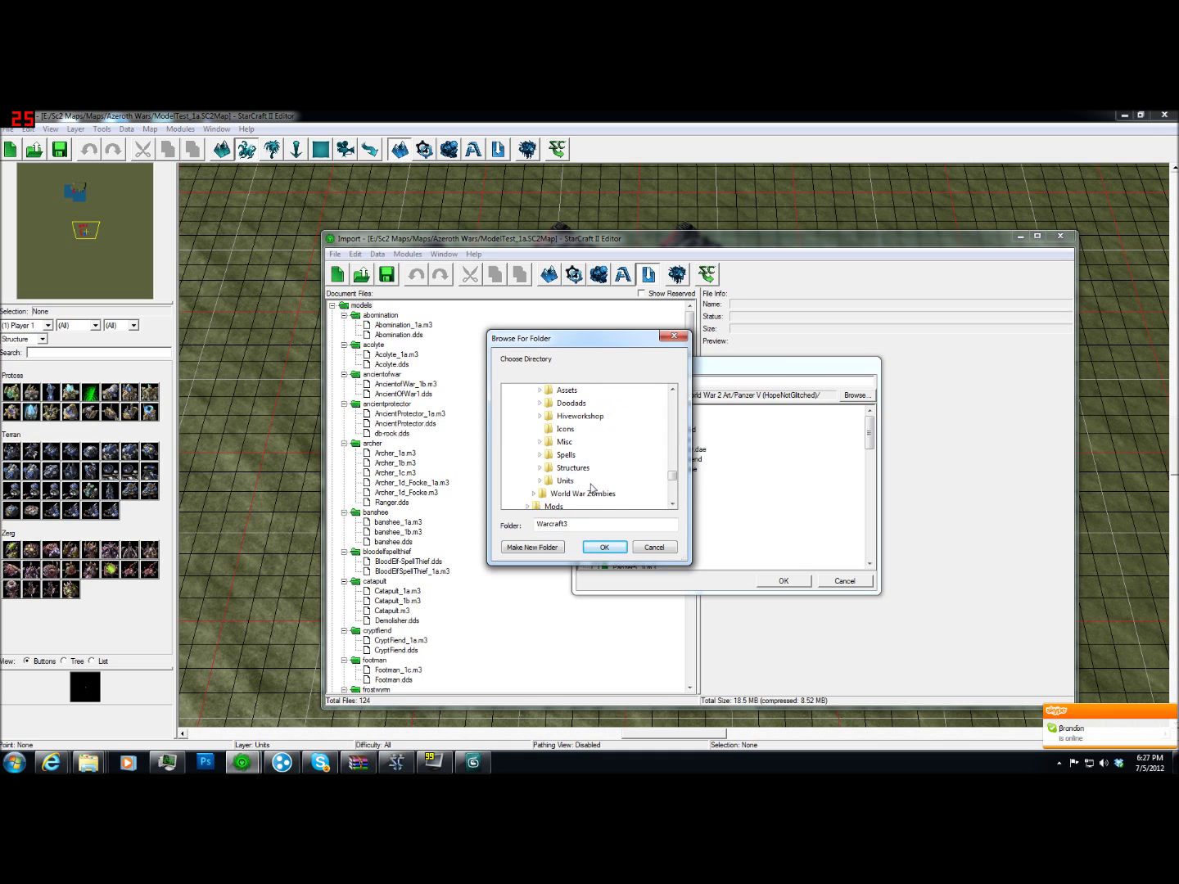
{"action": "double_click", "coordinate": [573, 481]}
{"action": "double_click", "coordinate": [576, 494]}
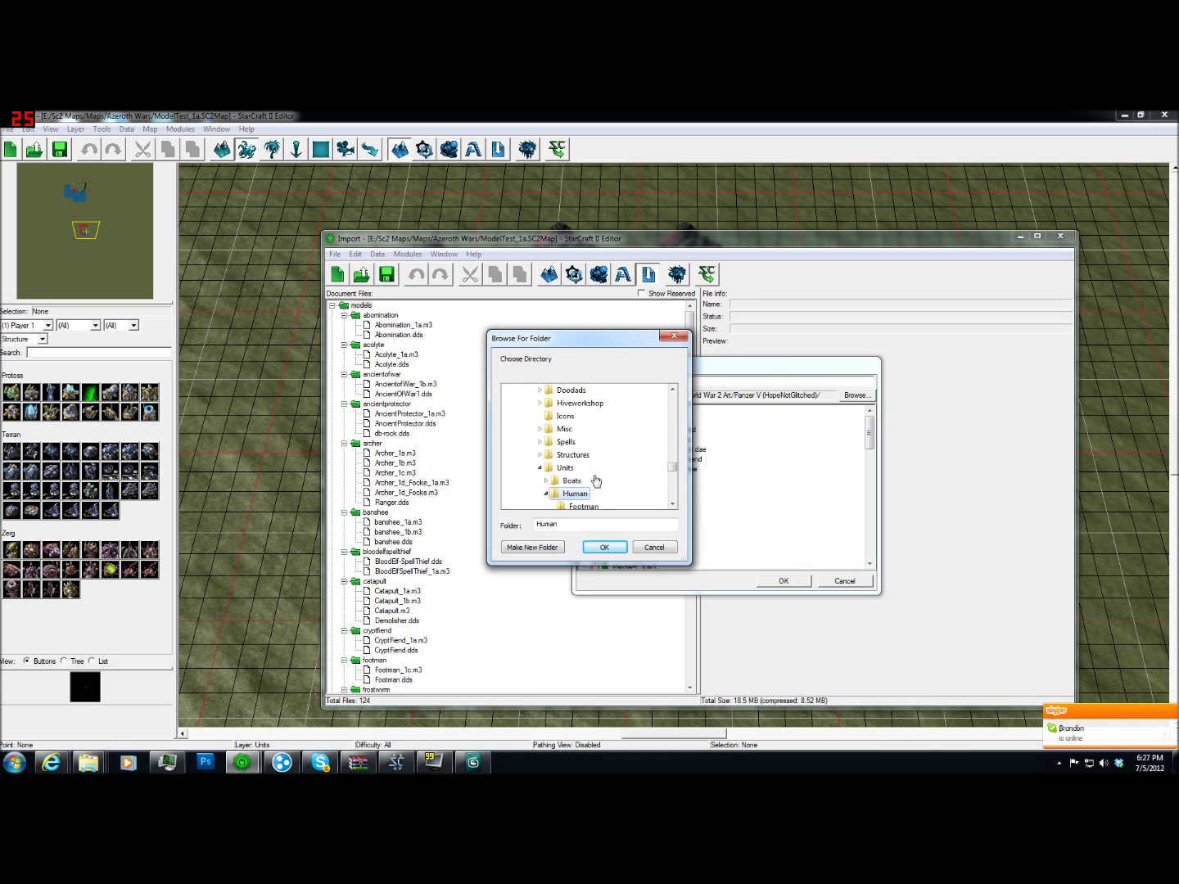
{"action": "scroll", "coordinate": [601, 463], "scroll_direction": "down", "scroll_amount": 3}
{"action": "left_click", "coordinate": [598, 456]}
{"action": "left_click", "coordinate": [614, 547]}
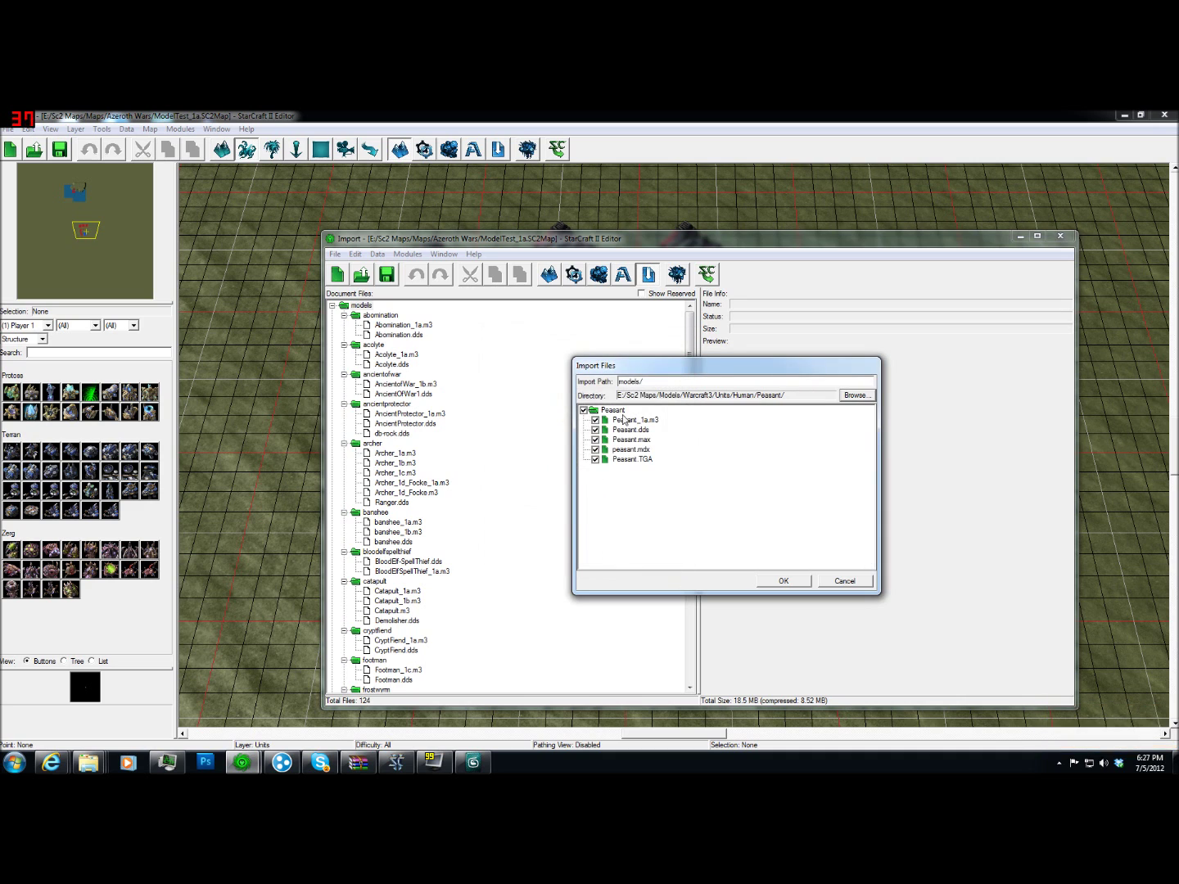
Check only Peasant_1a.m3 and Peasant.dds and import them into the map
{"action": "left_click", "coordinate": [583, 410]}
{"action": "left_click", "coordinate": [596, 430]}
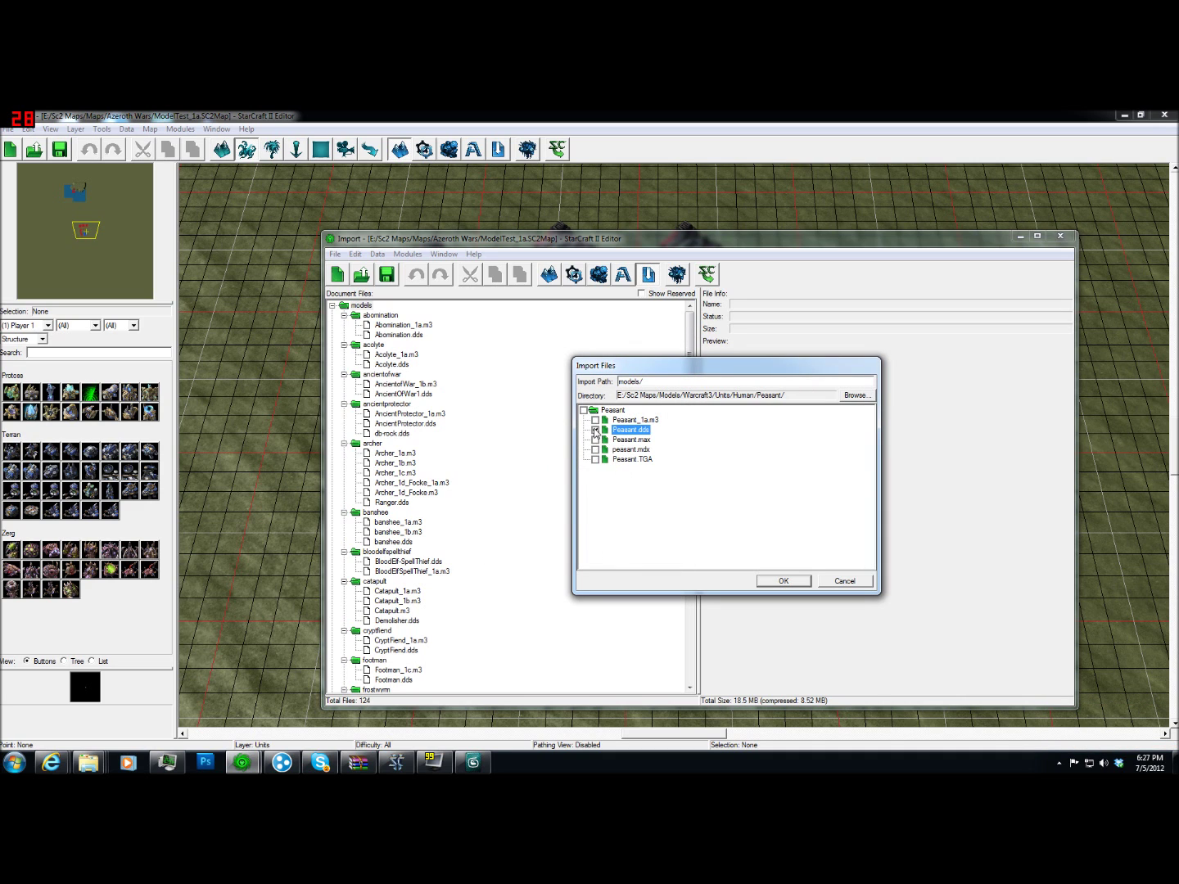
{"action": "left_click", "coordinate": [782, 581]}
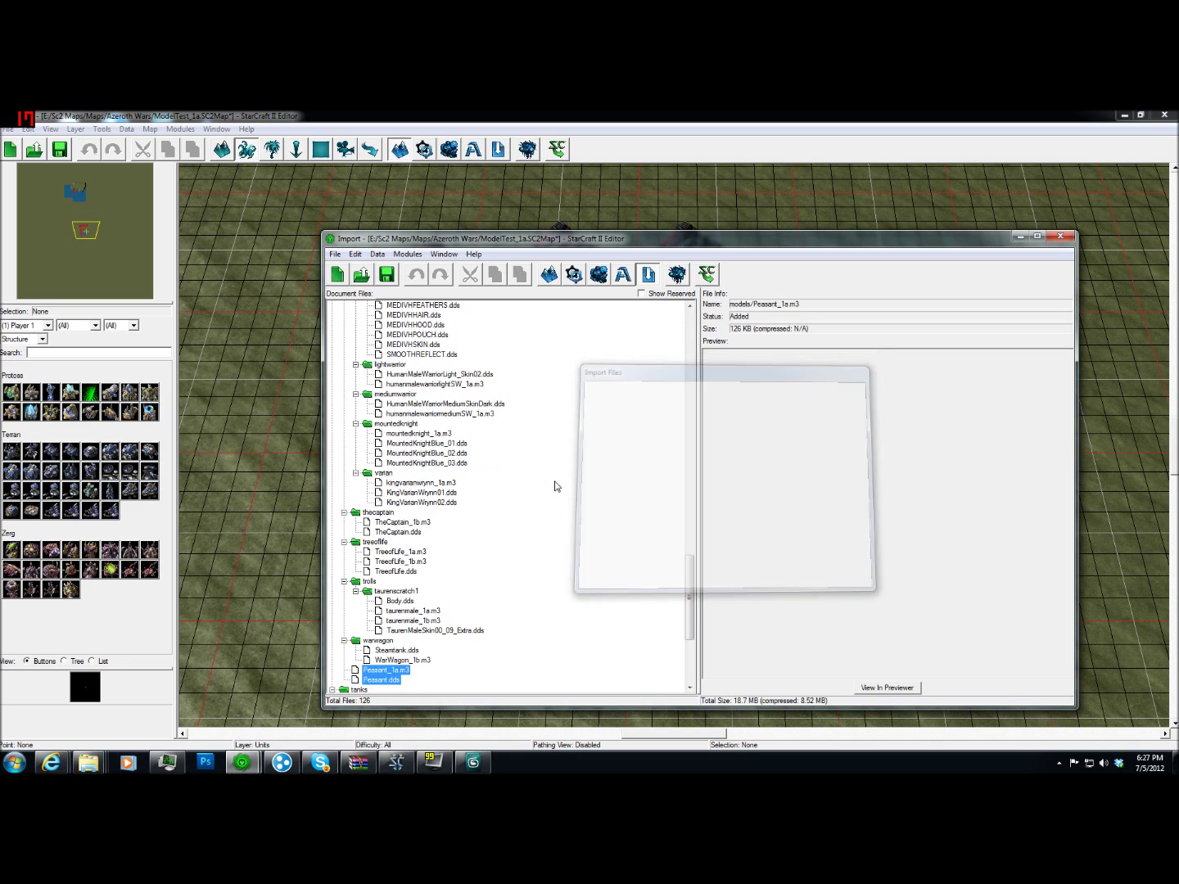
Save the map with Ctrl+S
{"action": "left_click", "coordinate": [387, 274]}
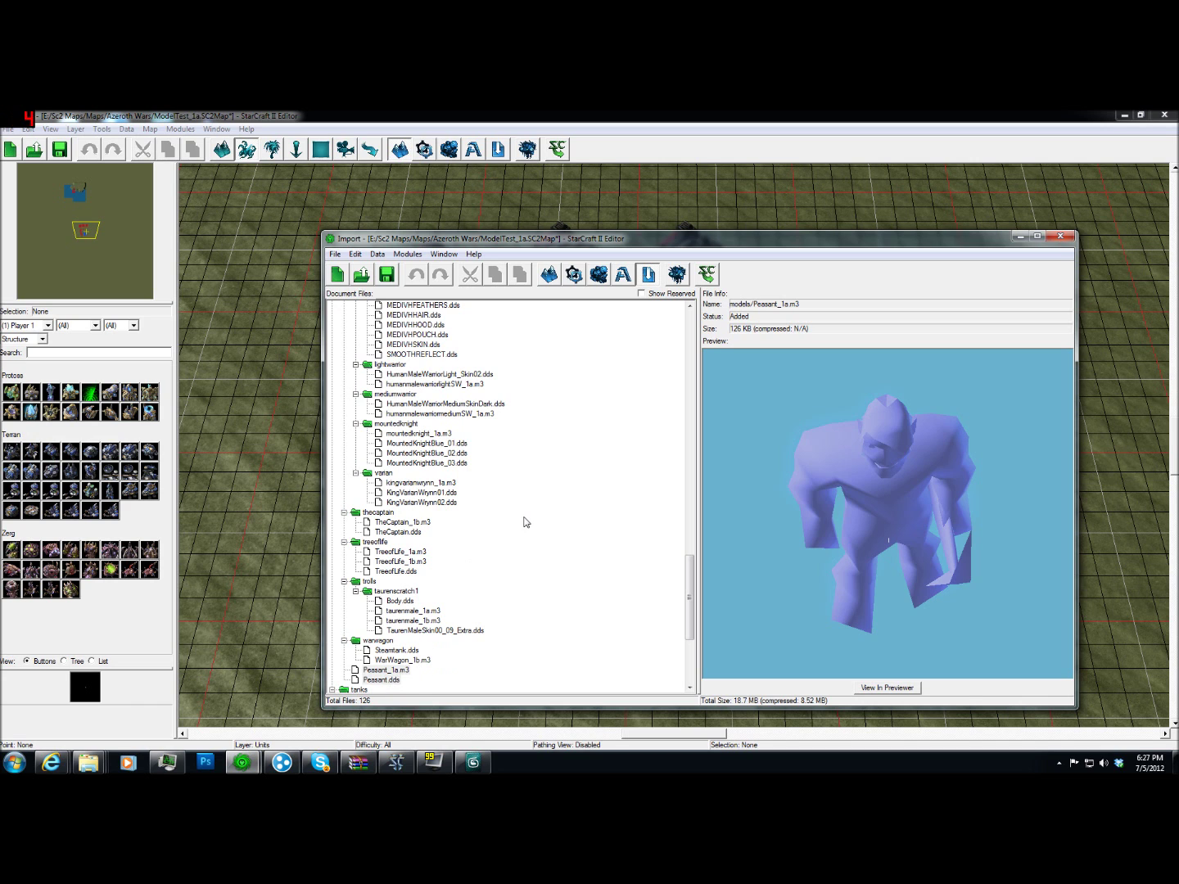
{"action": "key", "text": "ctrl+s"}
{"action": "left_click", "coordinate": [402, 552]}
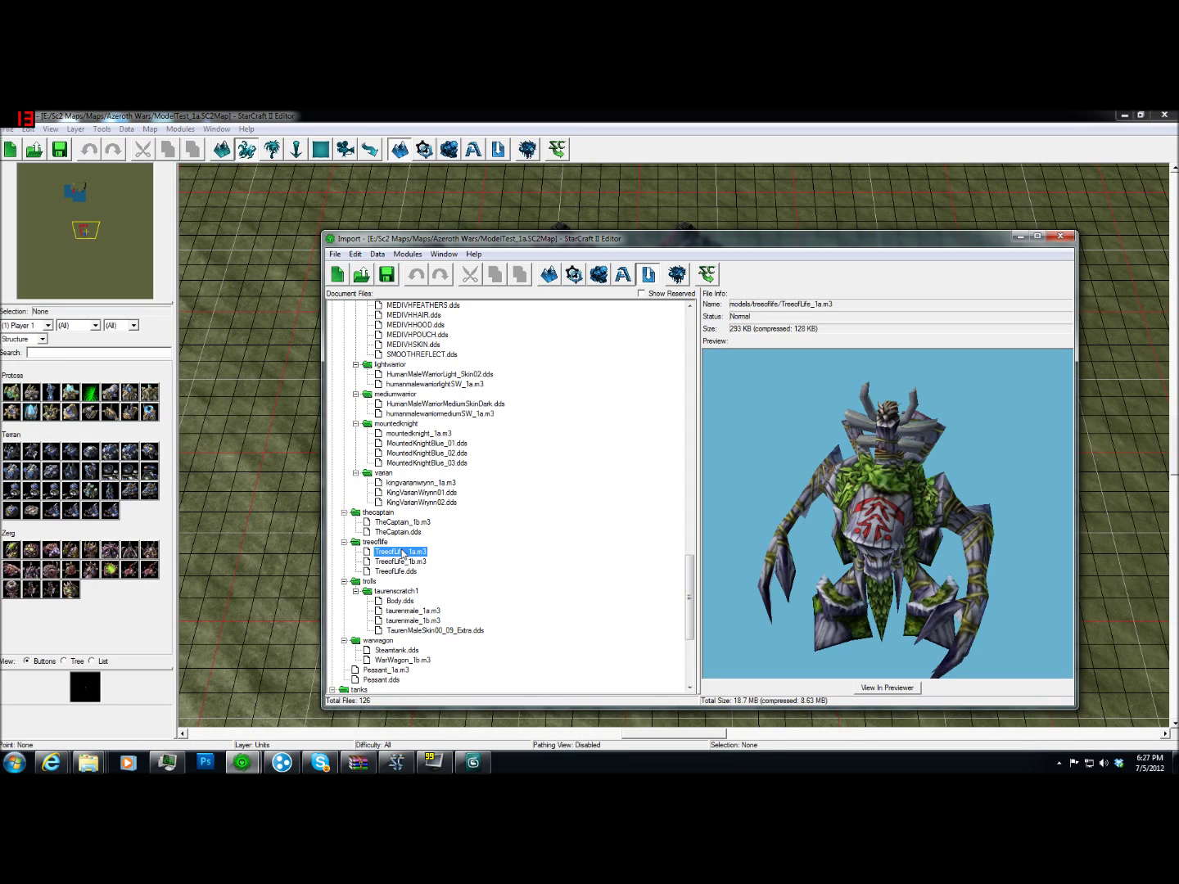
Move Peasant.dds and Peasant_1a.m3 into a new models/peasant folder
{"action": "left_click", "coordinate": [385, 680]}
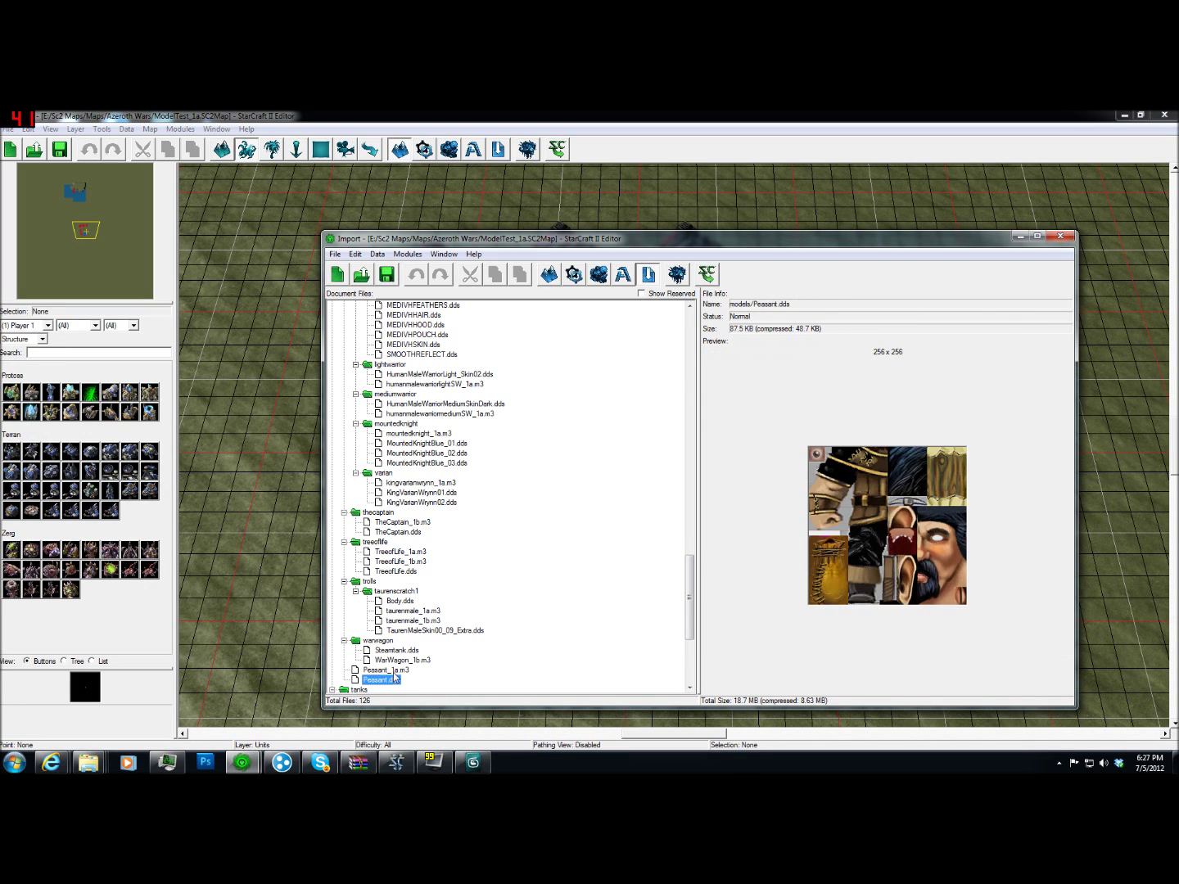
{"action": "left_click", "coordinate": [400, 670], "text": "shift"}
{"action": "right_click", "coordinate": [385, 684]}
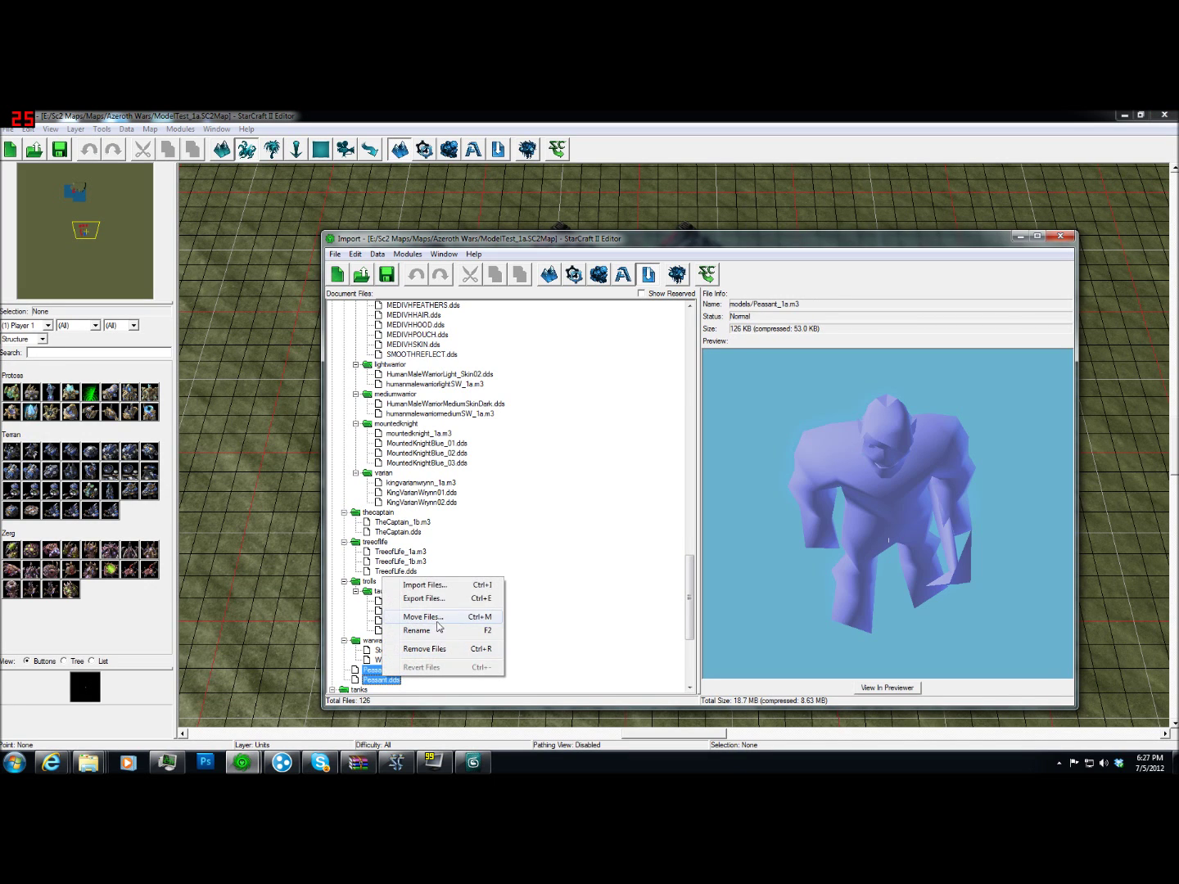
{"action": "left_click", "coordinate": [430, 623]}
{"action": "left_click", "coordinate": [254, 638]}
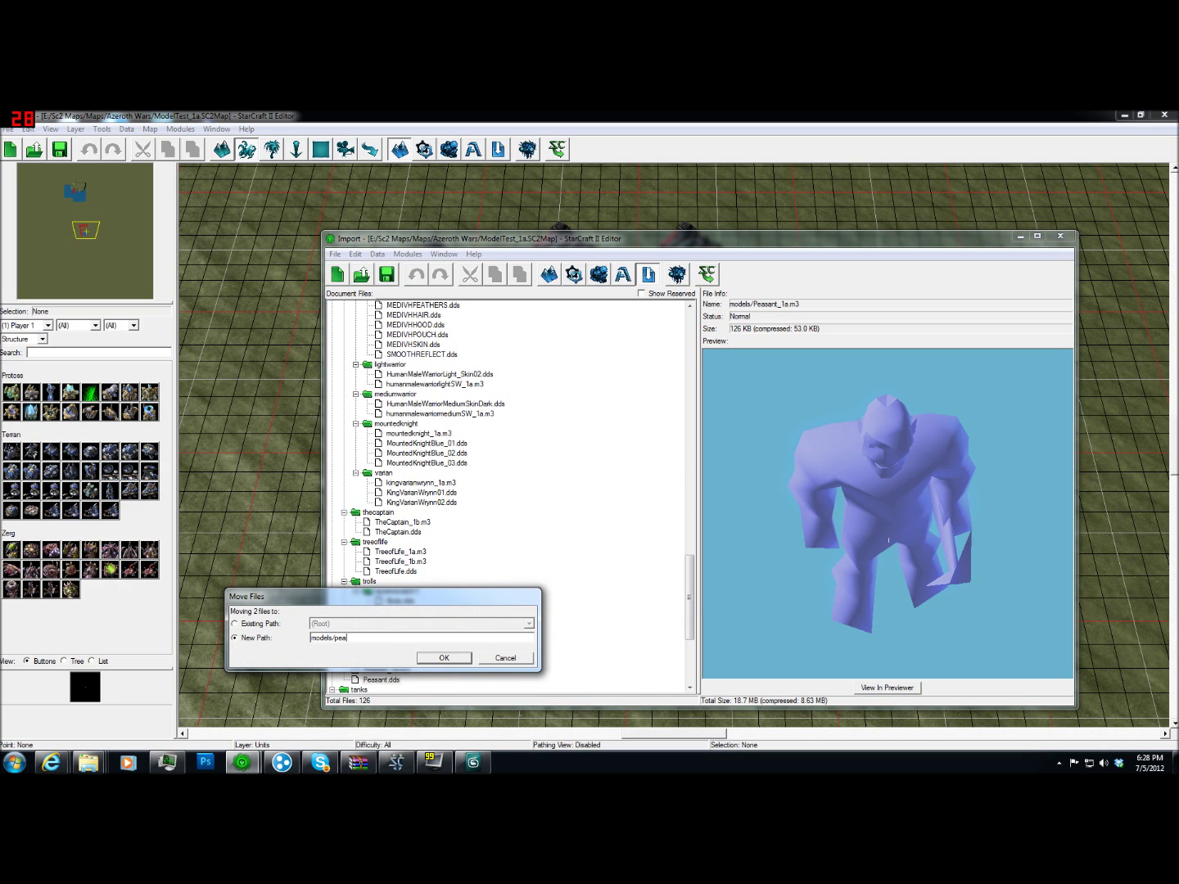
{"action": "type", "text": "models/peasant"}
{"action": "key", "text": "Return"}
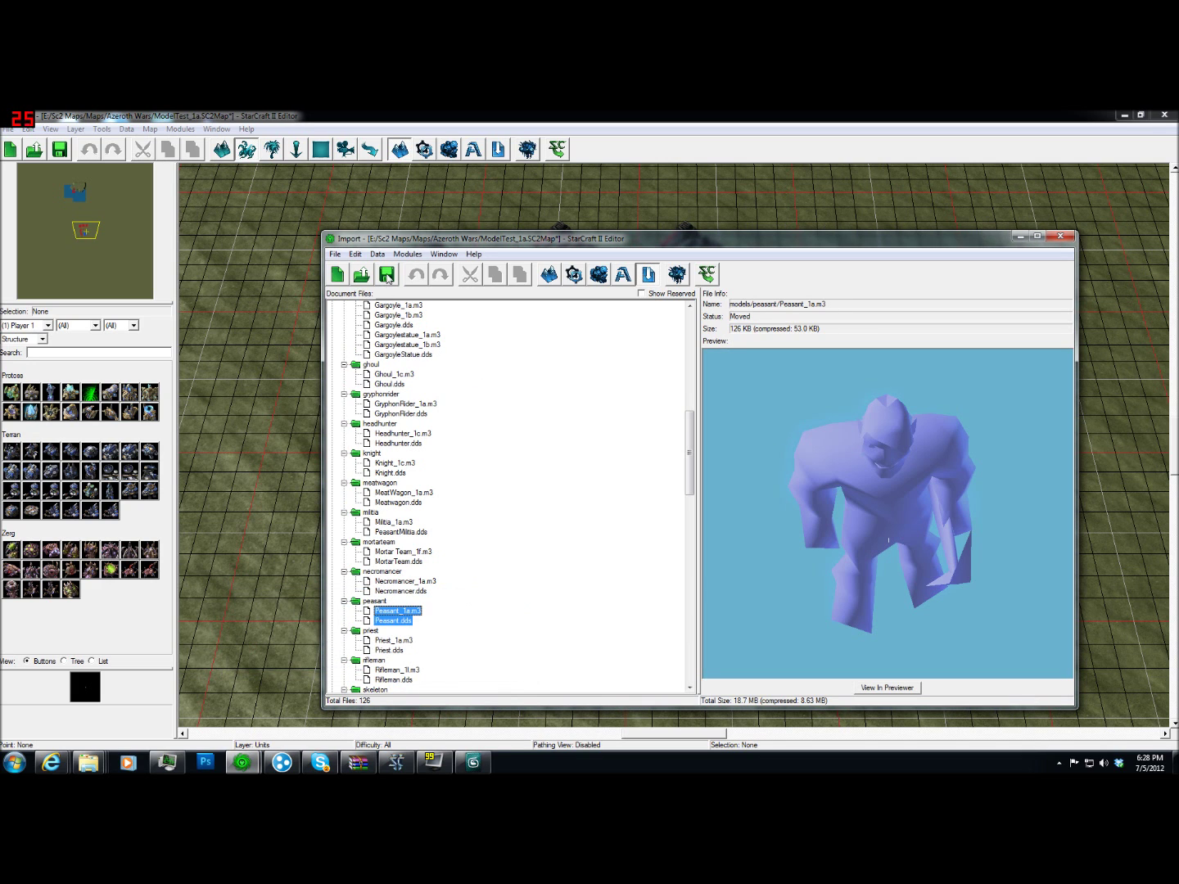
Save the map again with the peasant files in their new folder
{"action": "left_click", "coordinate": [388, 278]}
{"action": "left_click", "coordinate": [414, 613]}
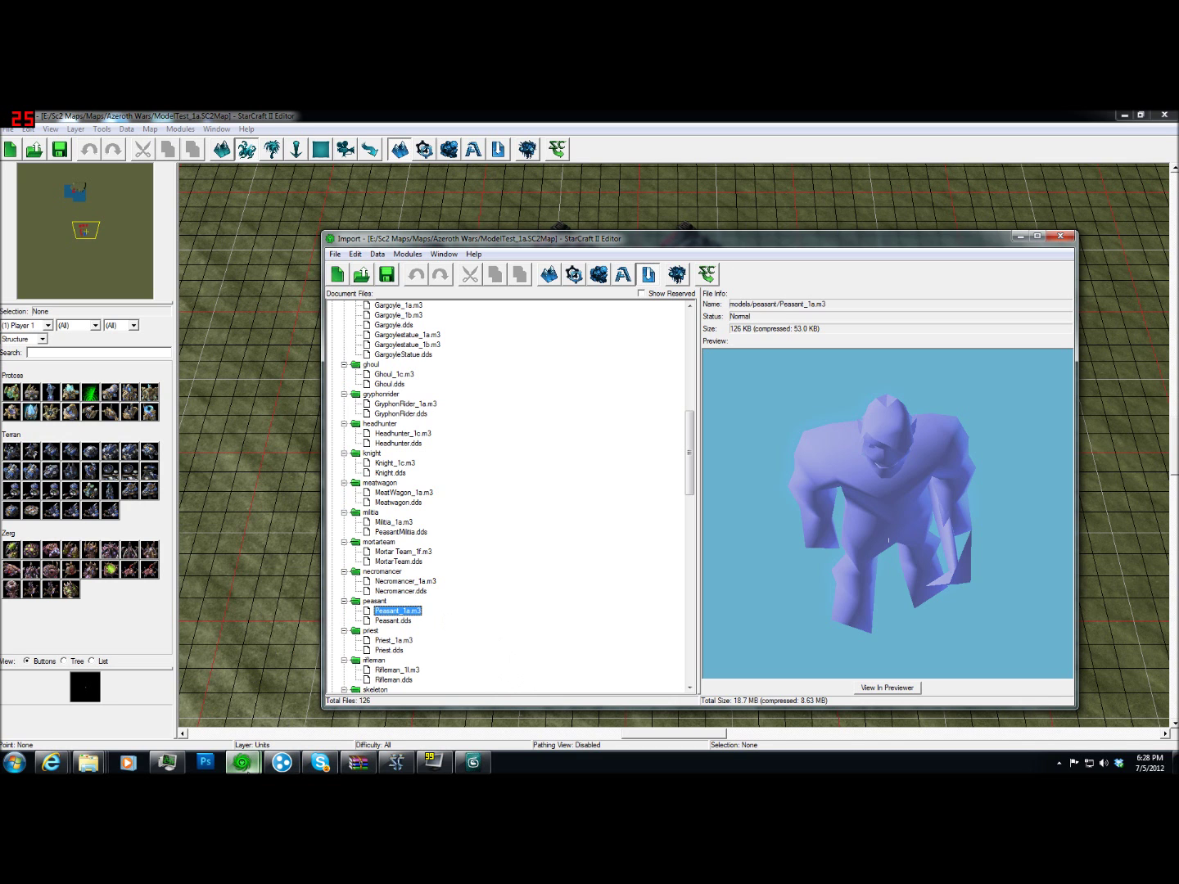
{"action": "right_click", "coordinate": [242, 762]}
Close all StarCraft II Editor windows, relaunch the editor and dismiss the startup tips
{"action": "left_click", "coordinate": [251, 730]}
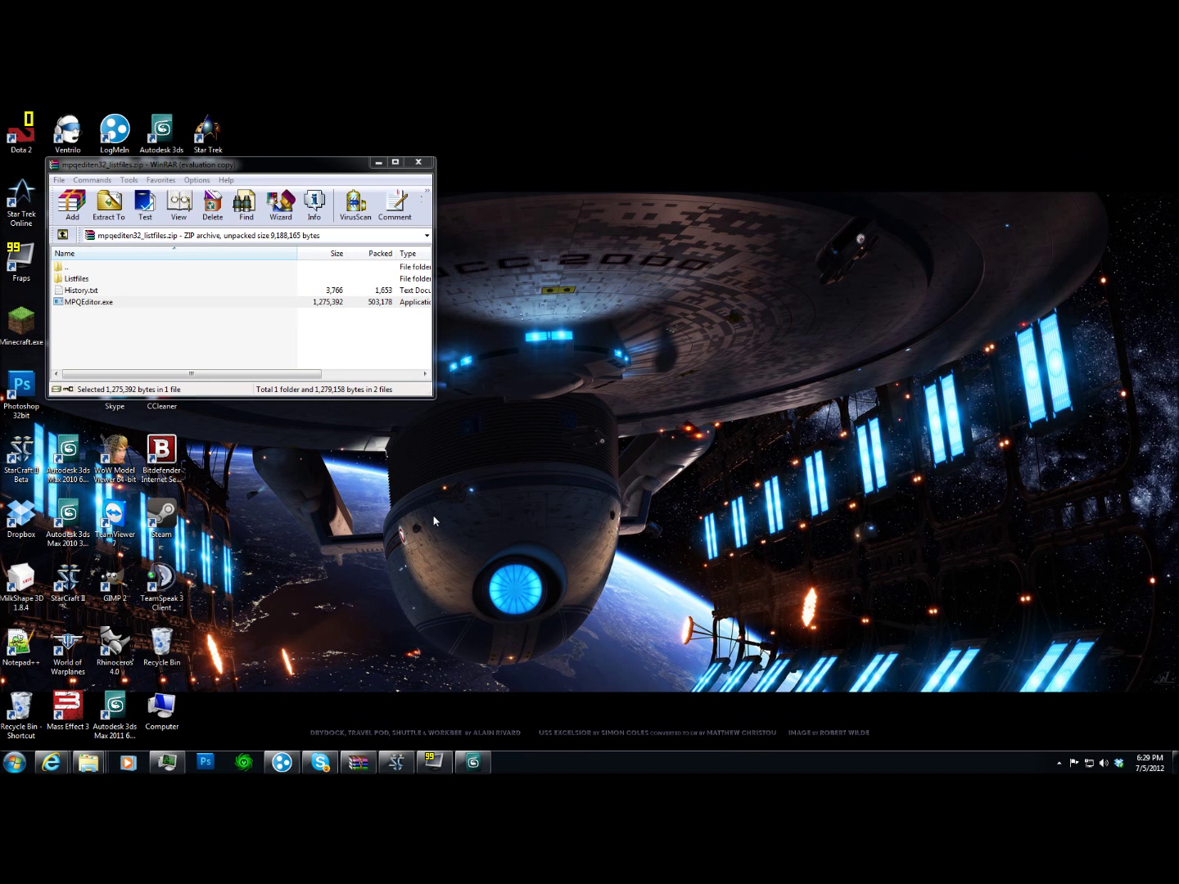
{"action": "left_click", "coordinate": [249, 768]}
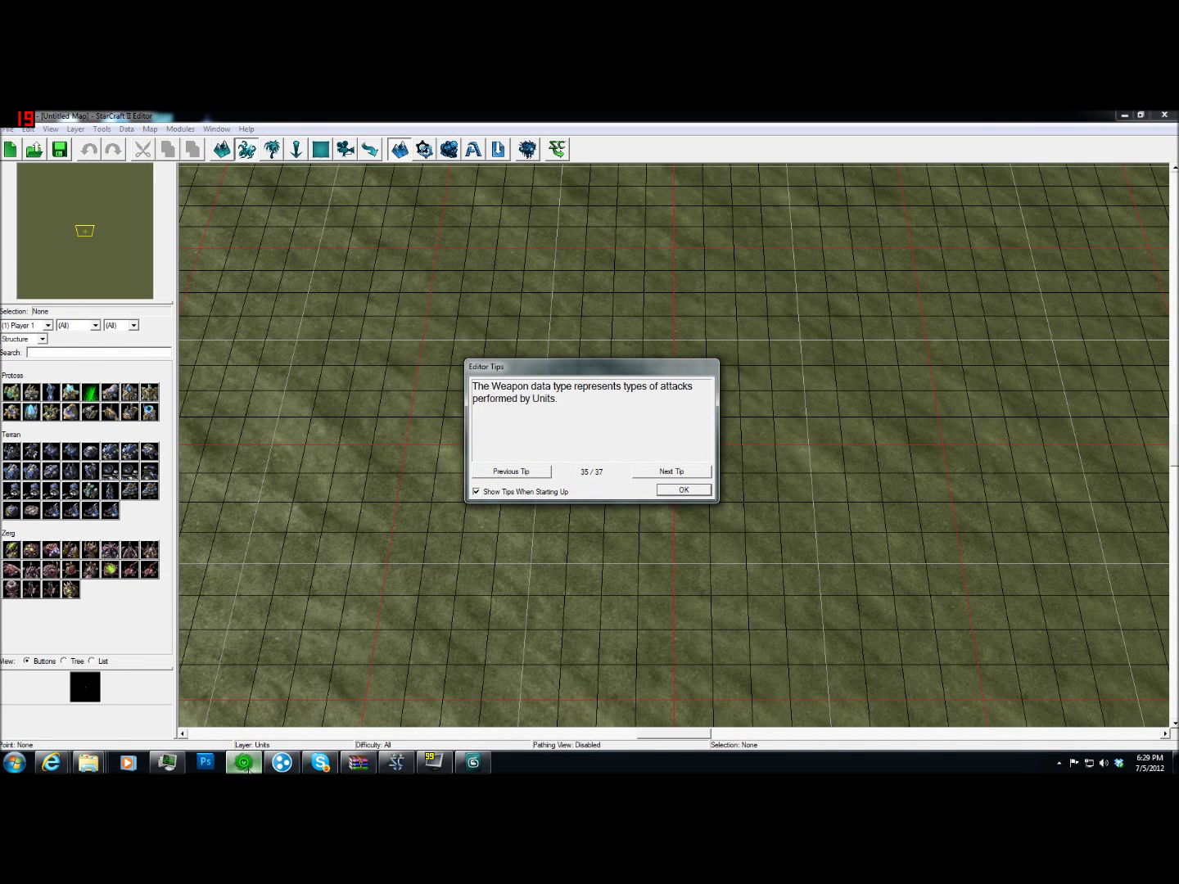
{"action": "left_click", "coordinate": [683, 491]}
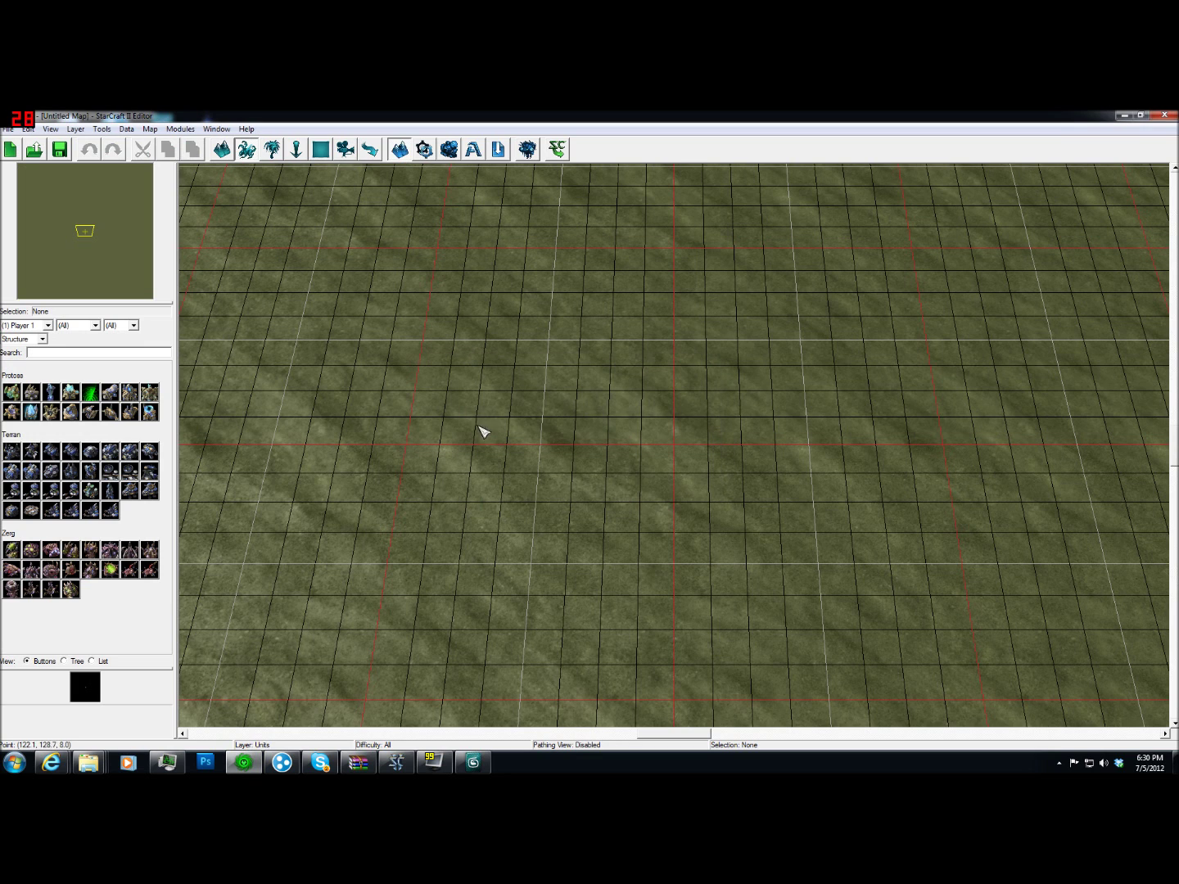
Reopen ModelTest_1a from the recent maps and show its 126 imported files
{"action": "left_click", "coordinate": [8, 129]}
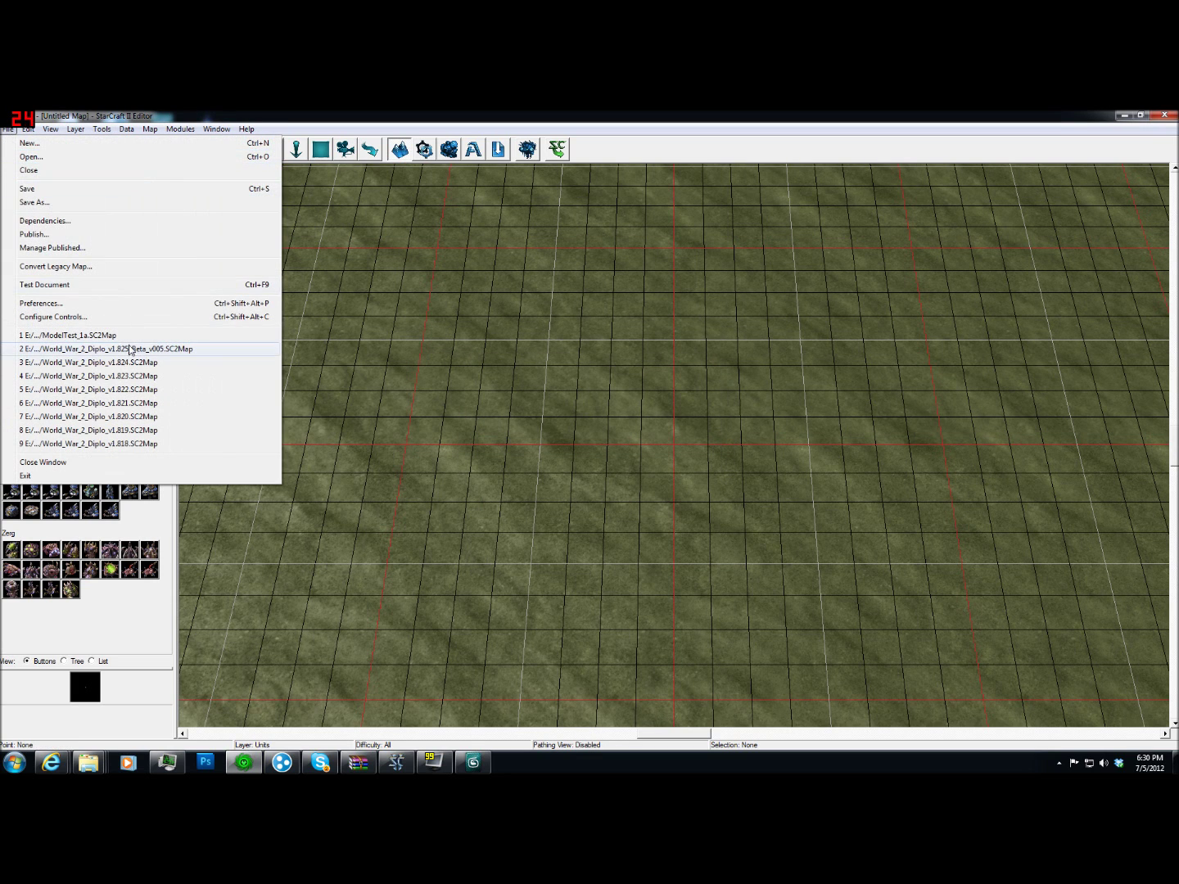
{"action": "left_click", "coordinate": [91, 335]}
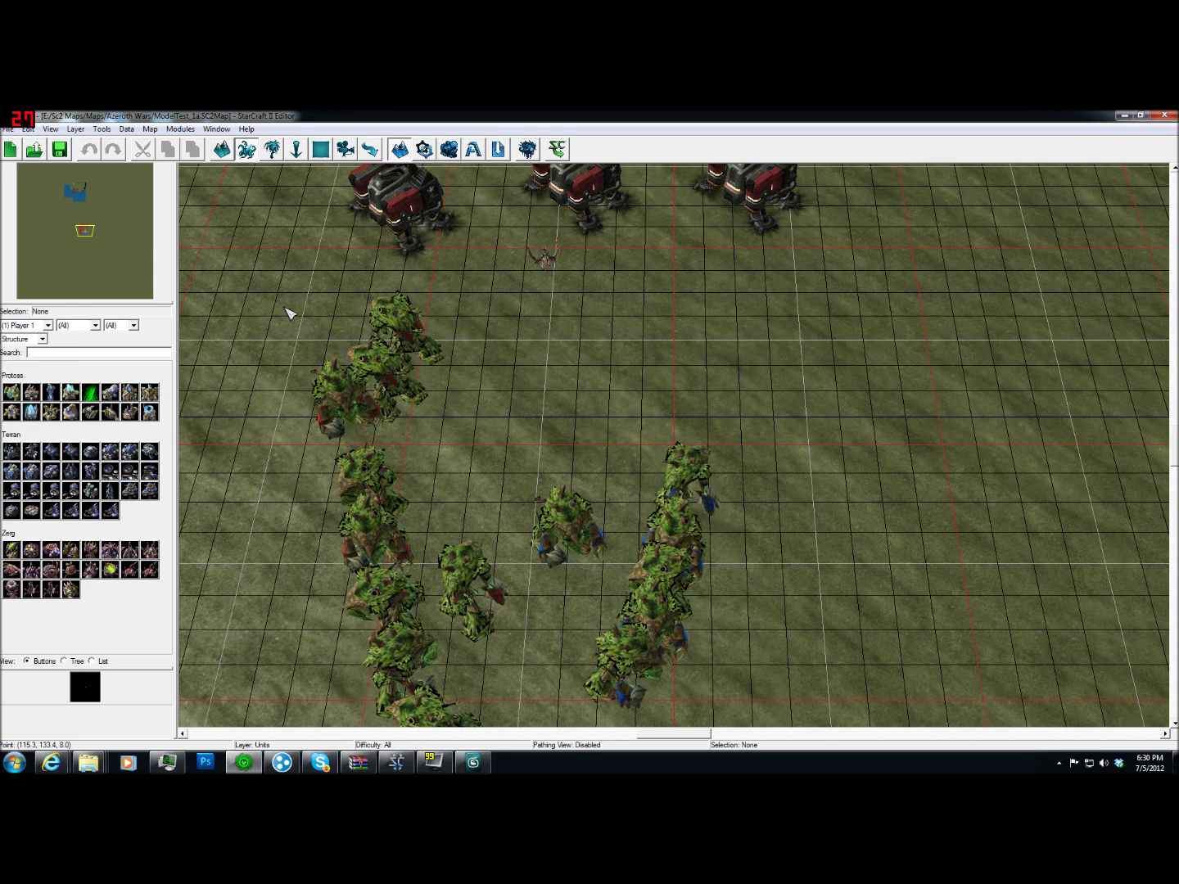
{"action": "left_click", "coordinate": [498, 149]}
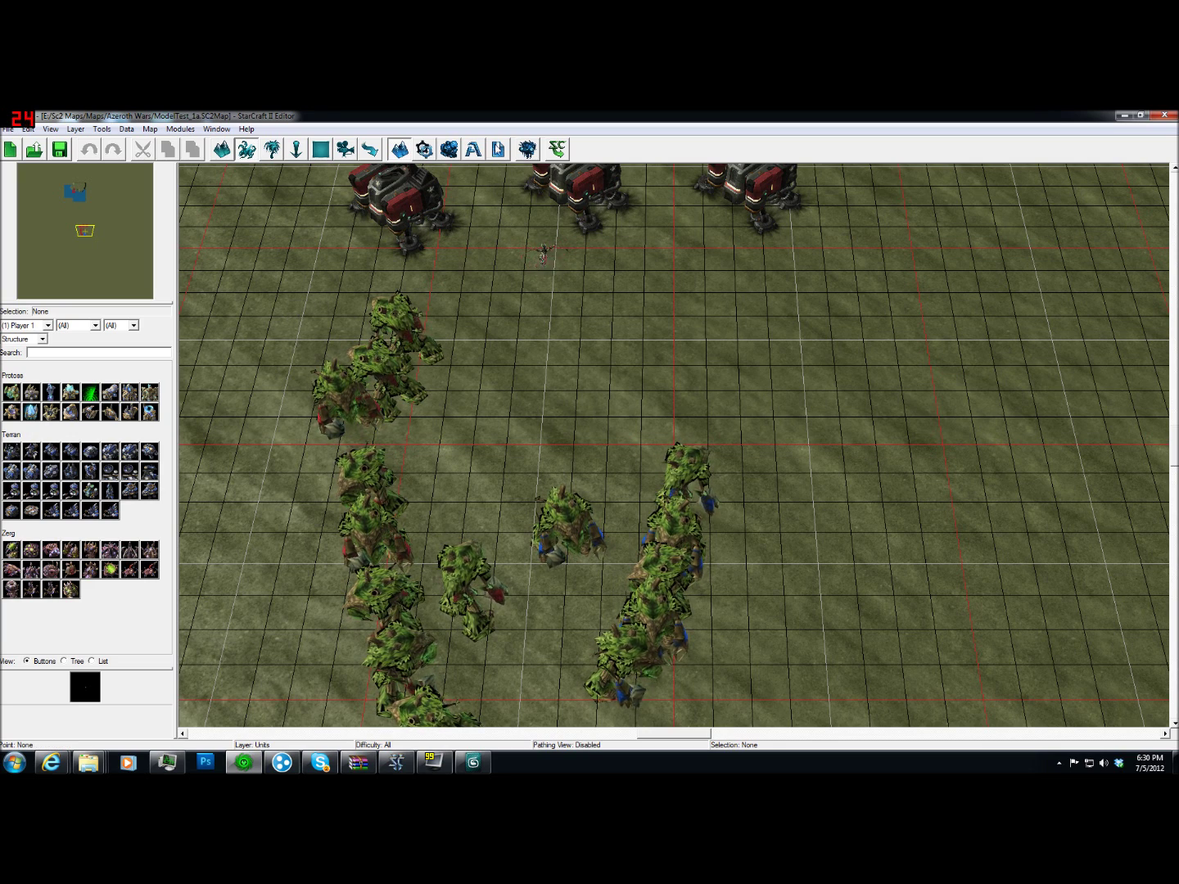
Preview Peasant_1a.m3 and Peasant.dds to verify the textured model, then close the Import window
{"action": "scroll", "coordinate": [423, 532], "scroll_direction": "up", "scroll_amount": 8}
{"action": "left_click", "coordinate": [424, 533]}
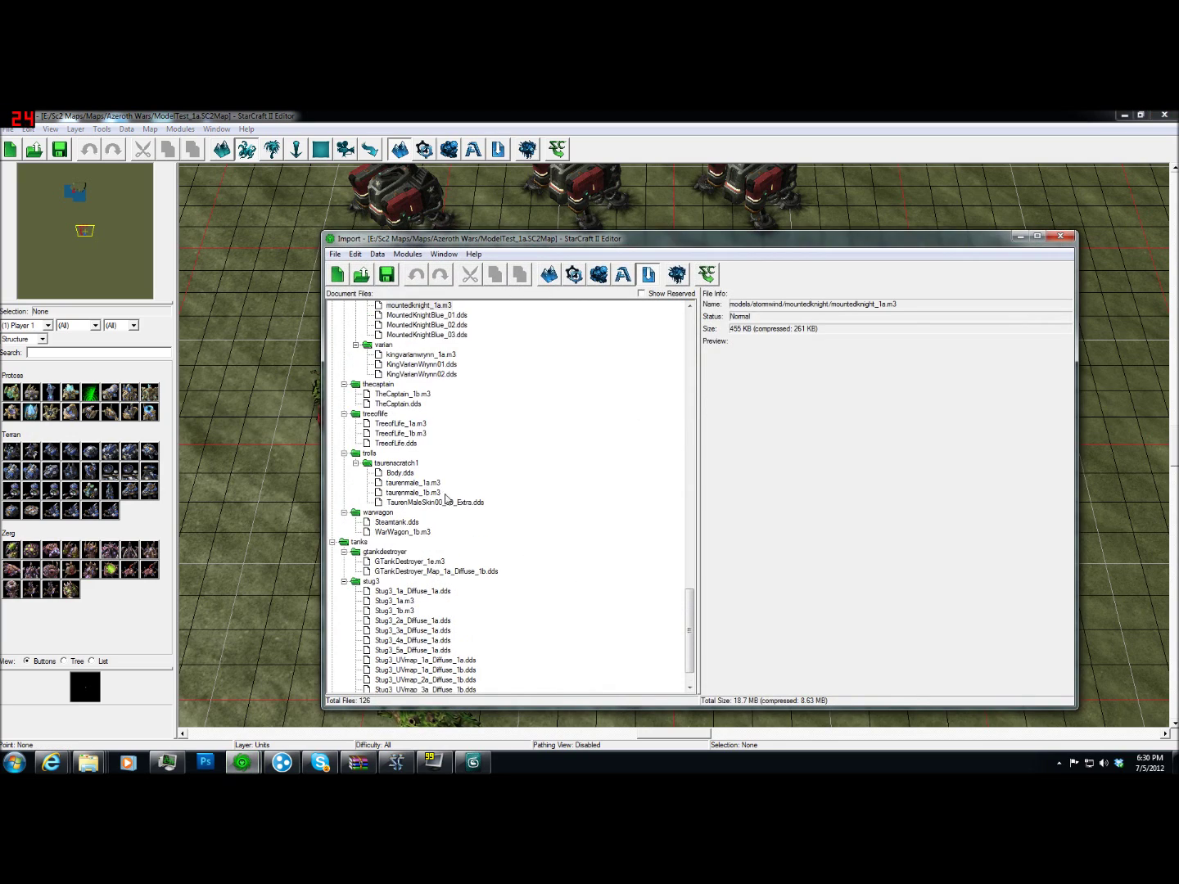
{"action": "scroll", "coordinate": [445, 499], "scroll_direction": "up", "scroll_amount": 5}
{"action": "scroll", "coordinate": [459, 505], "scroll_direction": "up", "scroll_amount": 7}
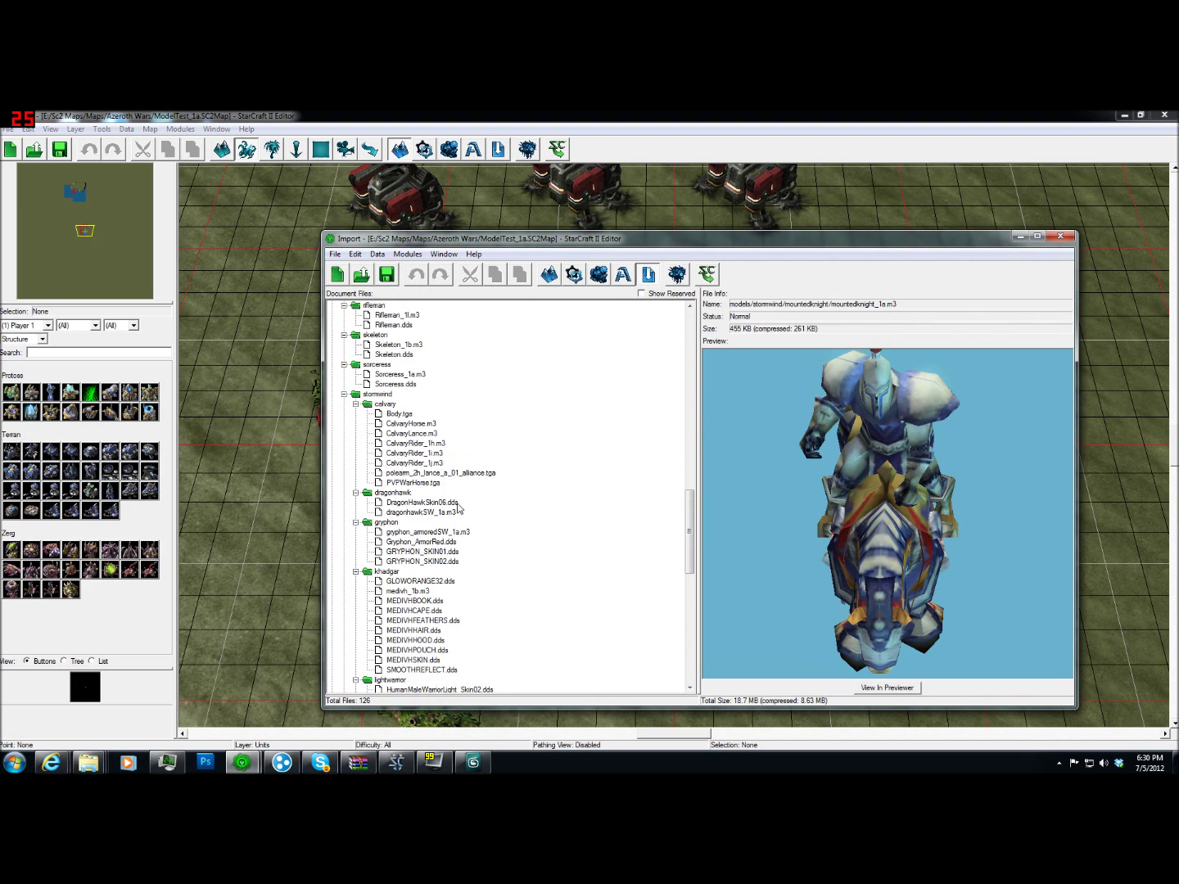
{"action": "left_click", "coordinate": [405, 376]}
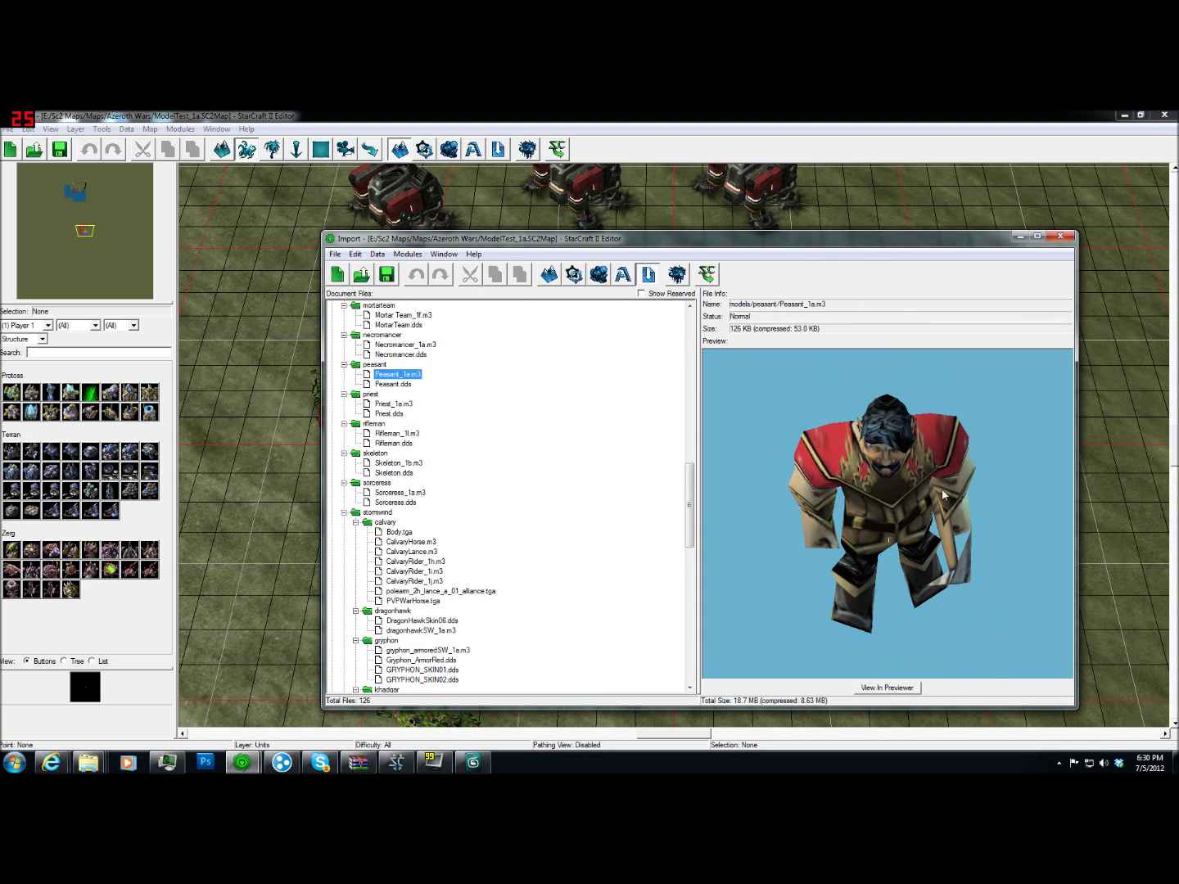
{"action": "left_click", "coordinate": [403, 385]}
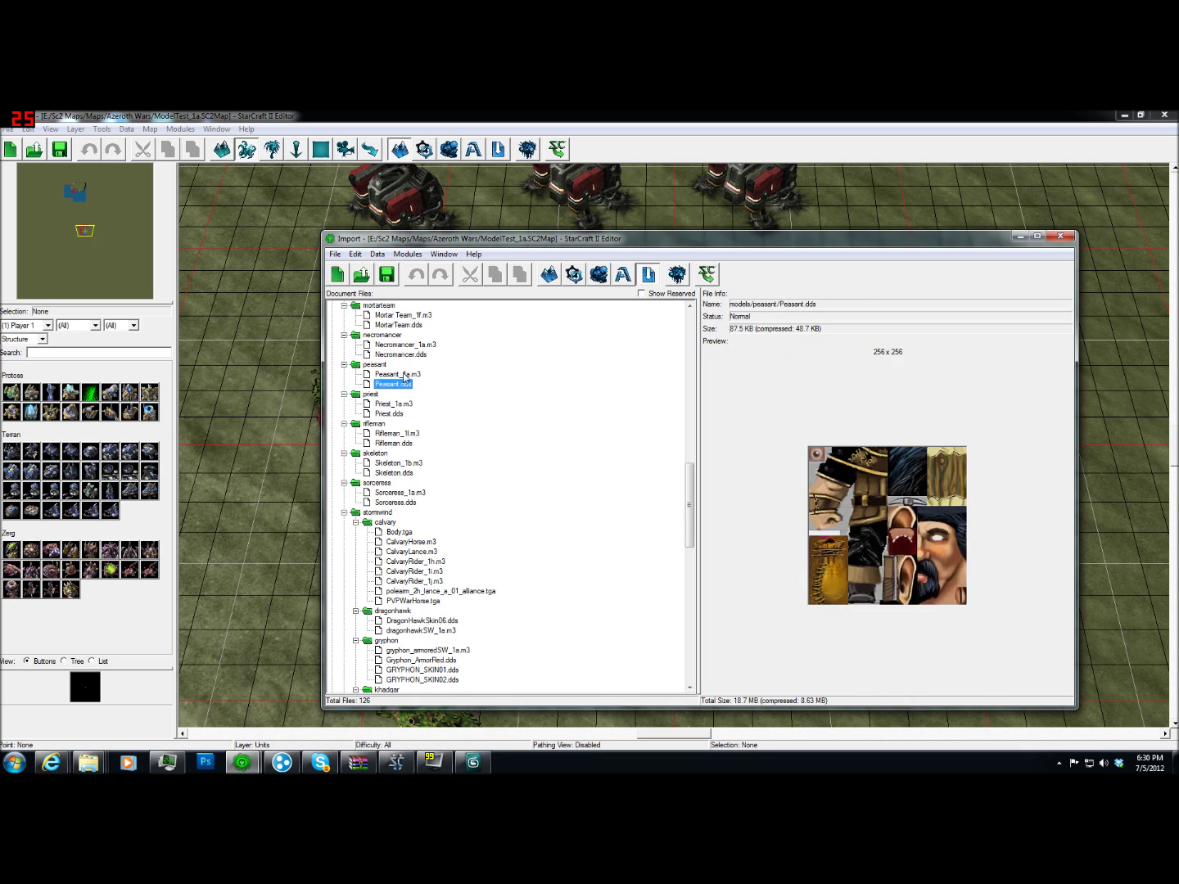
{"action": "left_click", "coordinate": [403, 376]}
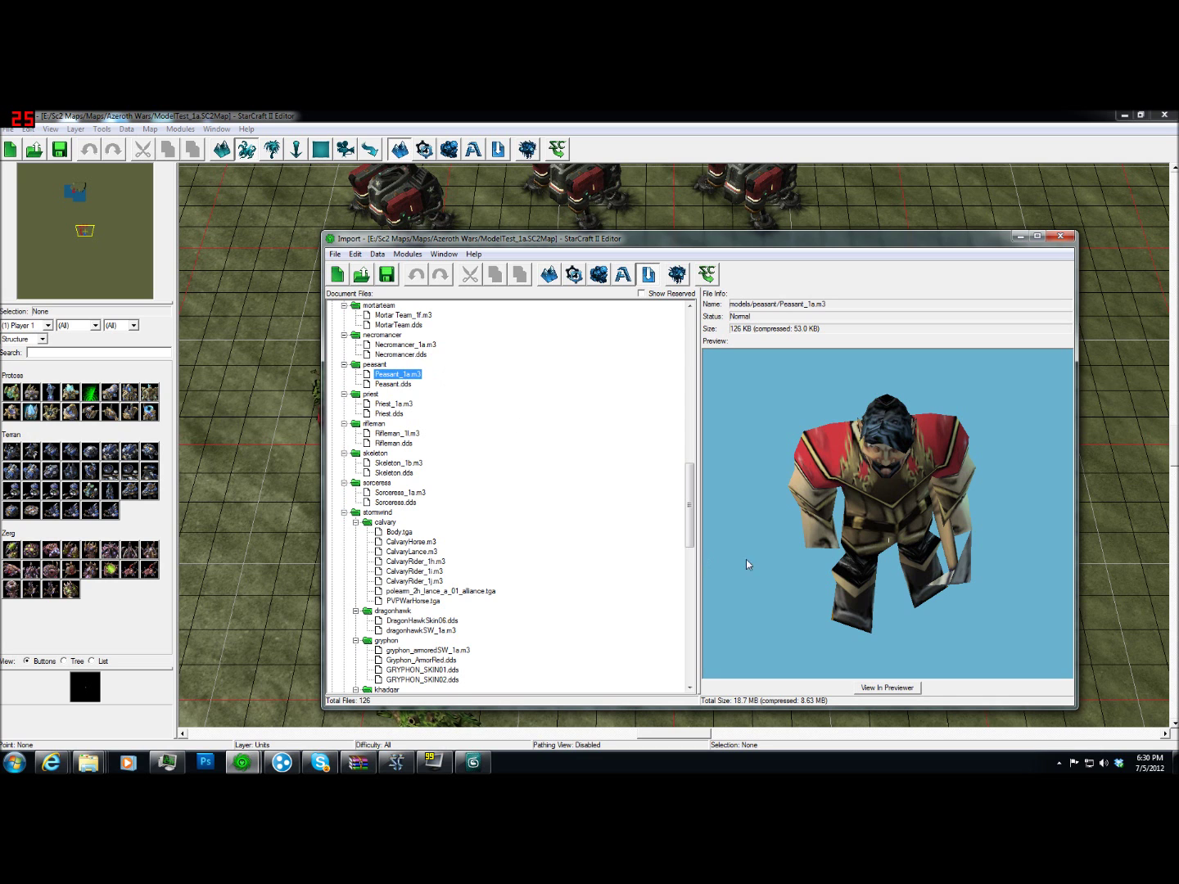
{"action": "left_click", "coordinate": [1020, 237]}
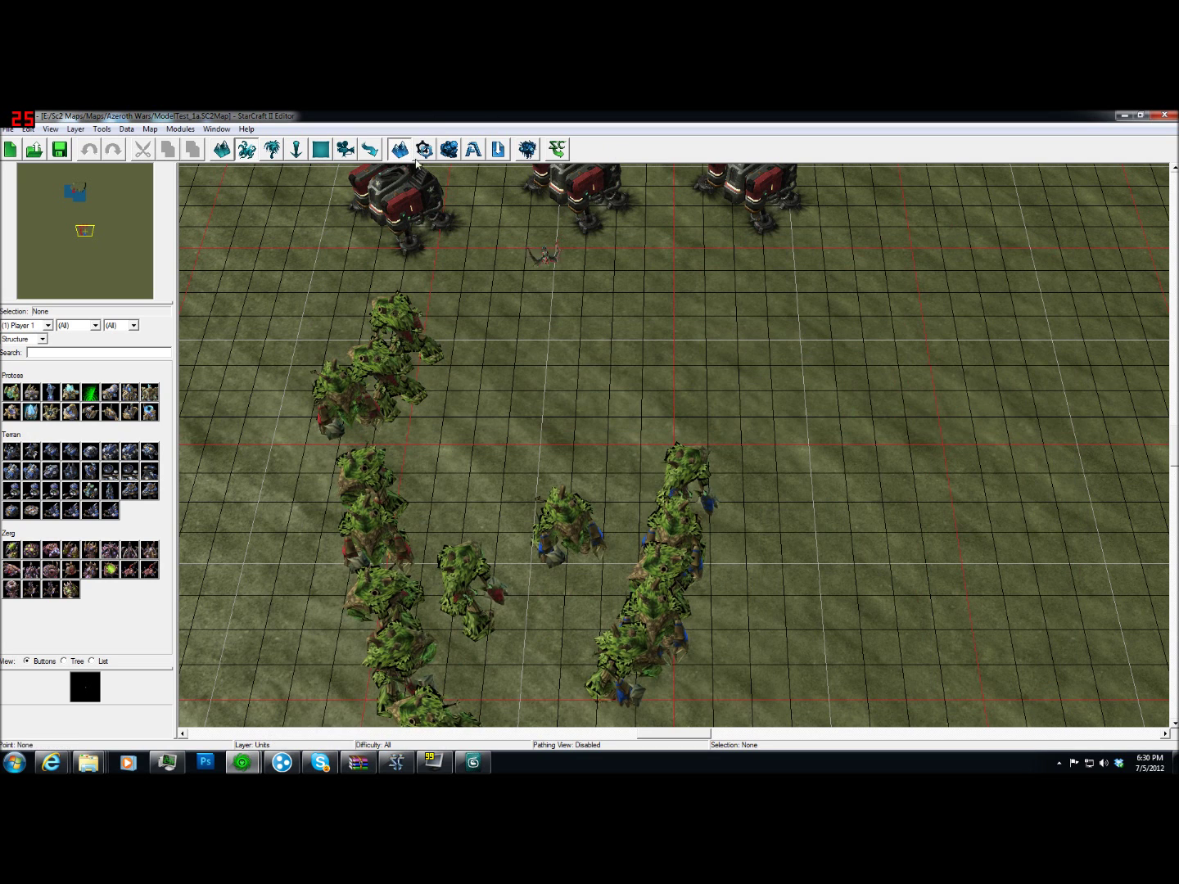
In the F7 Data editor, set Melee Tester's Model file to models/peasant/Peasant_1a.m3
{"action": "key", "text": "F7"}
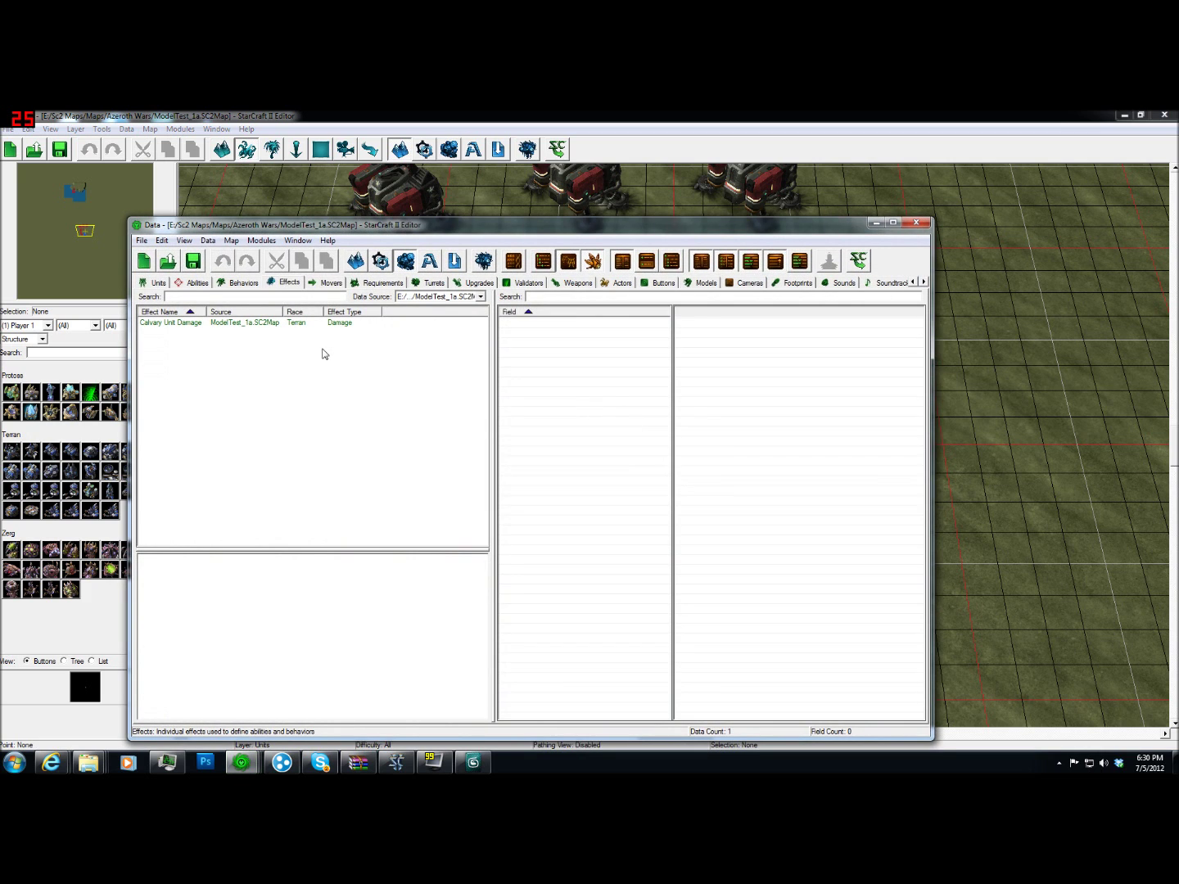
{"action": "left_click", "coordinate": [704, 282]}
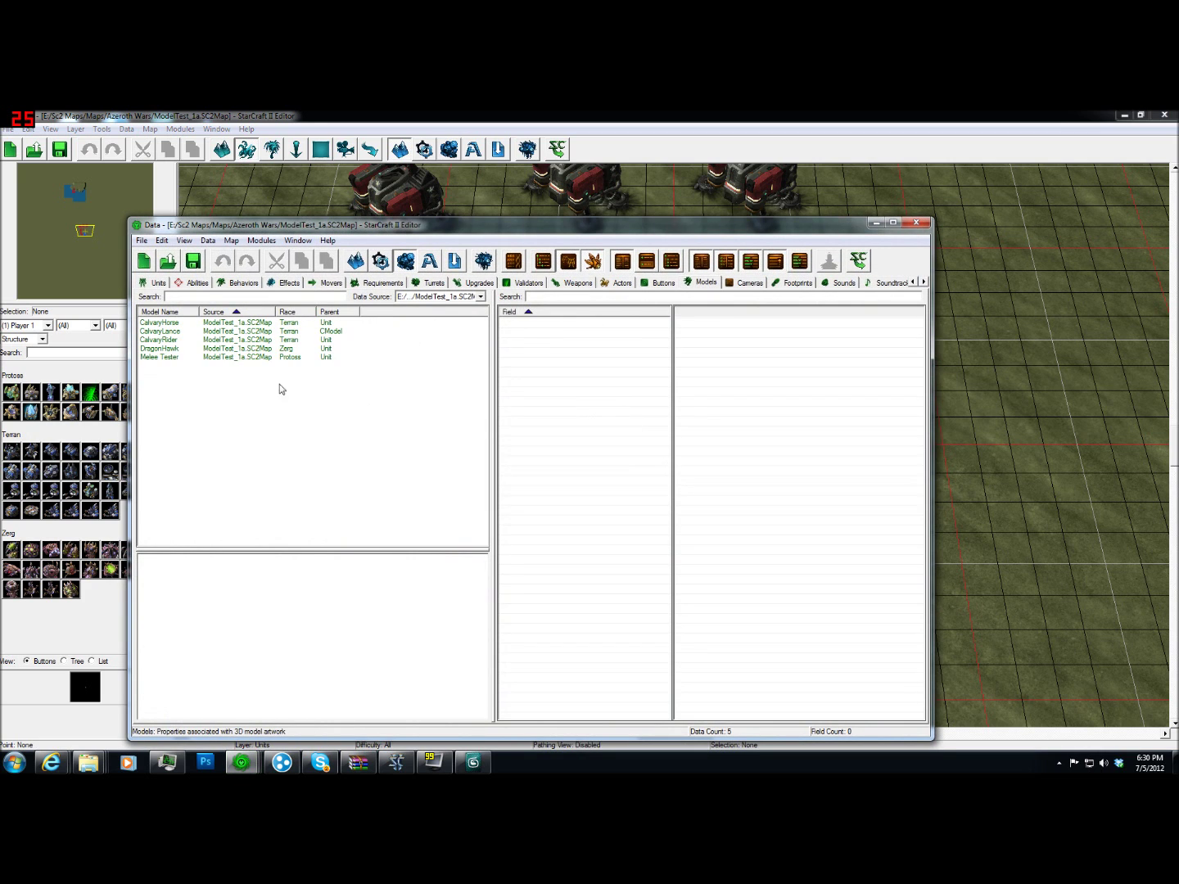
{"action": "left_click", "coordinate": [209, 357]}
{"action": "left_click", "coordinate": [778, 508]}
{"action": "double_click", "coordinate": [779, 538]}
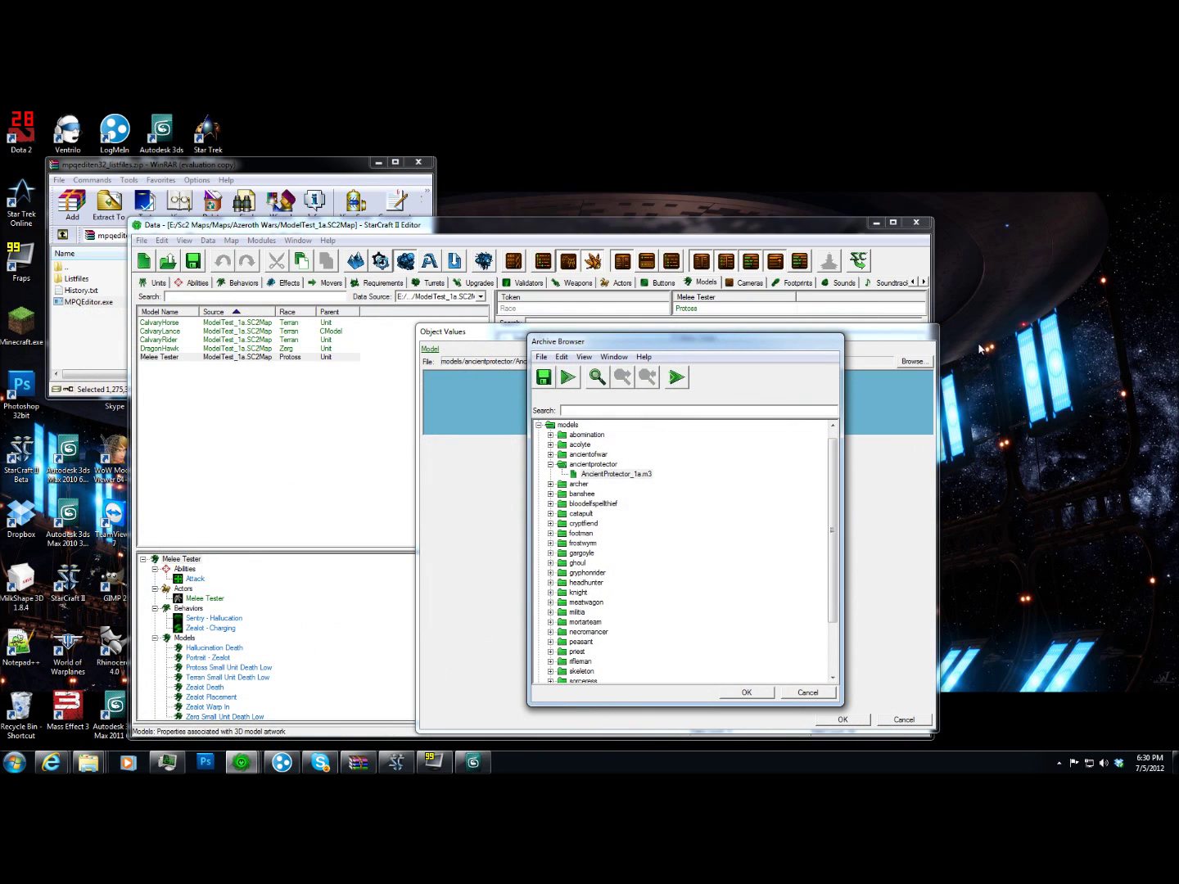
{"action": "left_click", "coordinate": [550, 464]}
{"action": "scroll", "coordinate": [574, 541], "scroll_direction": "down", "scroll_amount": 2}
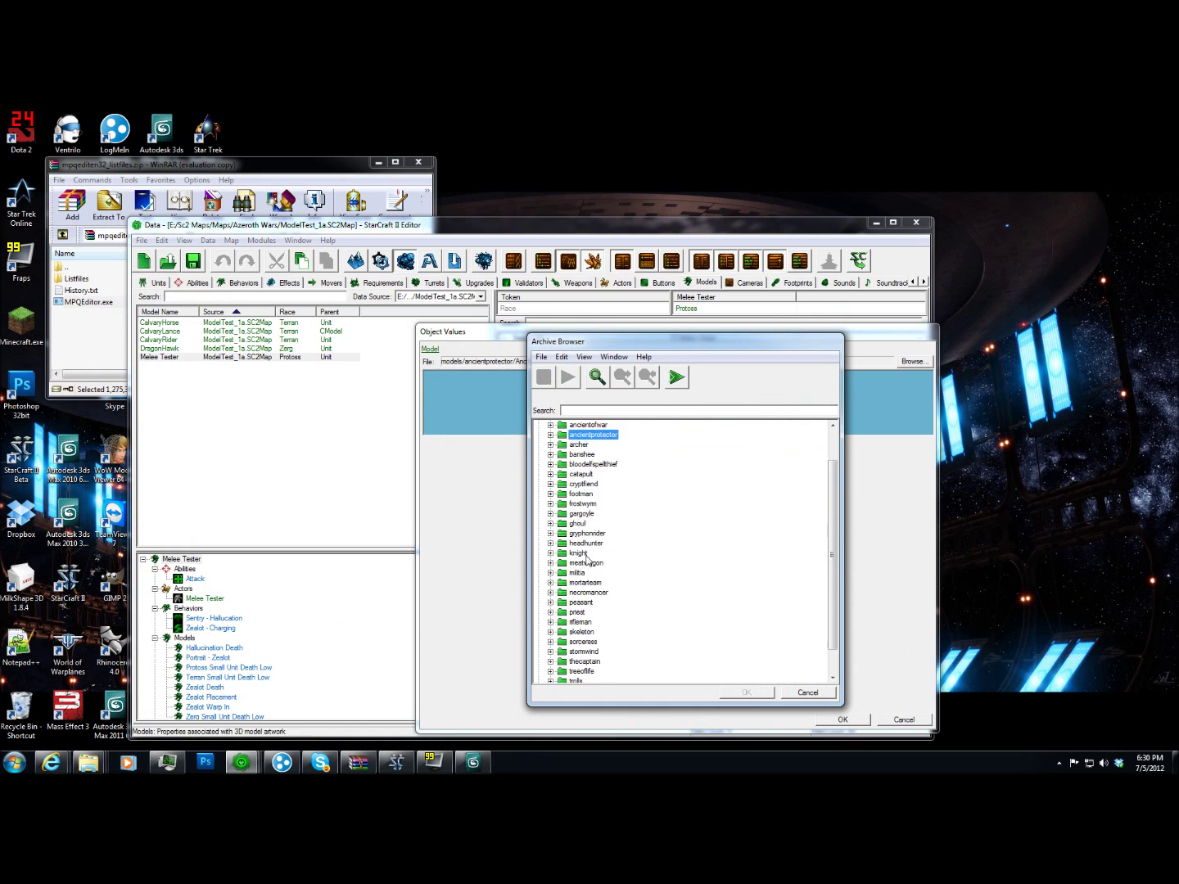
{"action": "left_click", "coordinate": [550, 573]}
{"action": "left_click", "coordinate": [599, 584]}
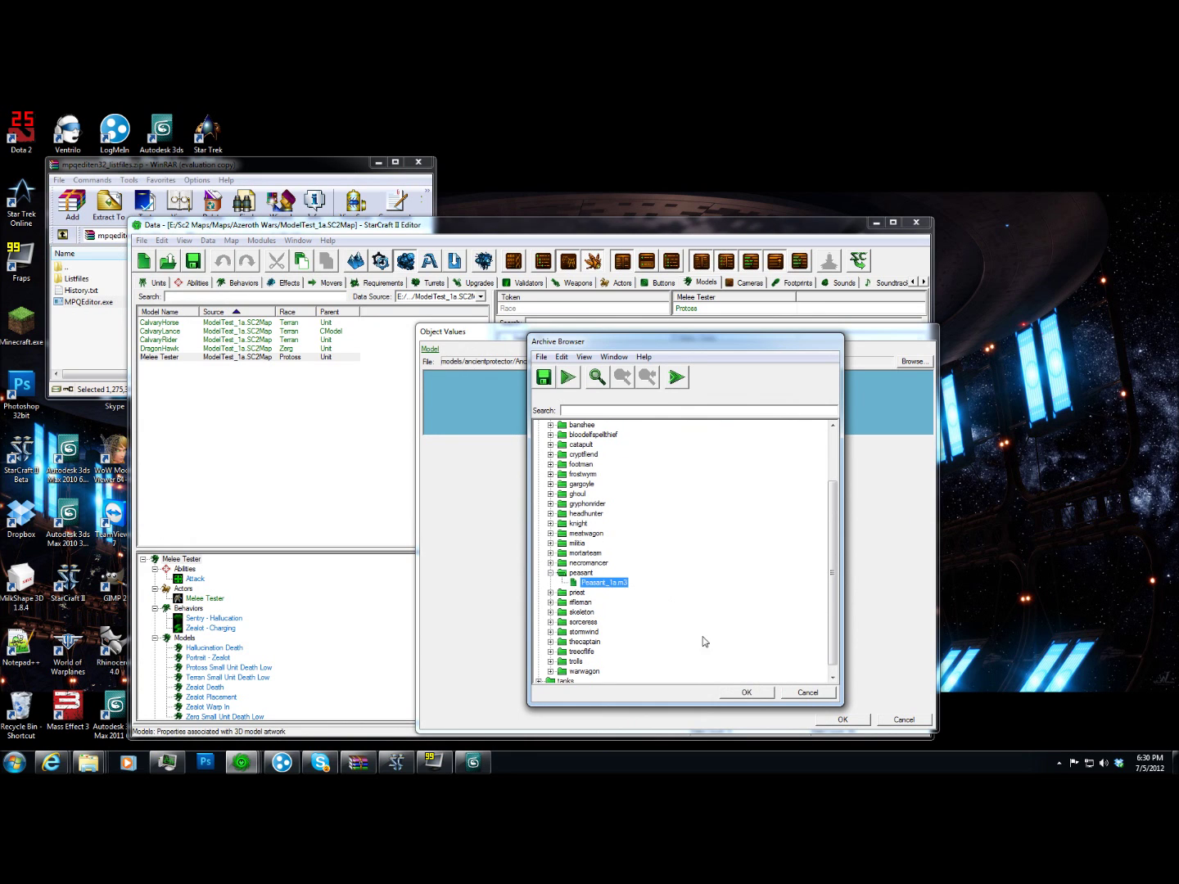
{"action": "left_click", "coordinate": [747, 694]}
{"action": "left_click", "coordinate": [840, 719]}
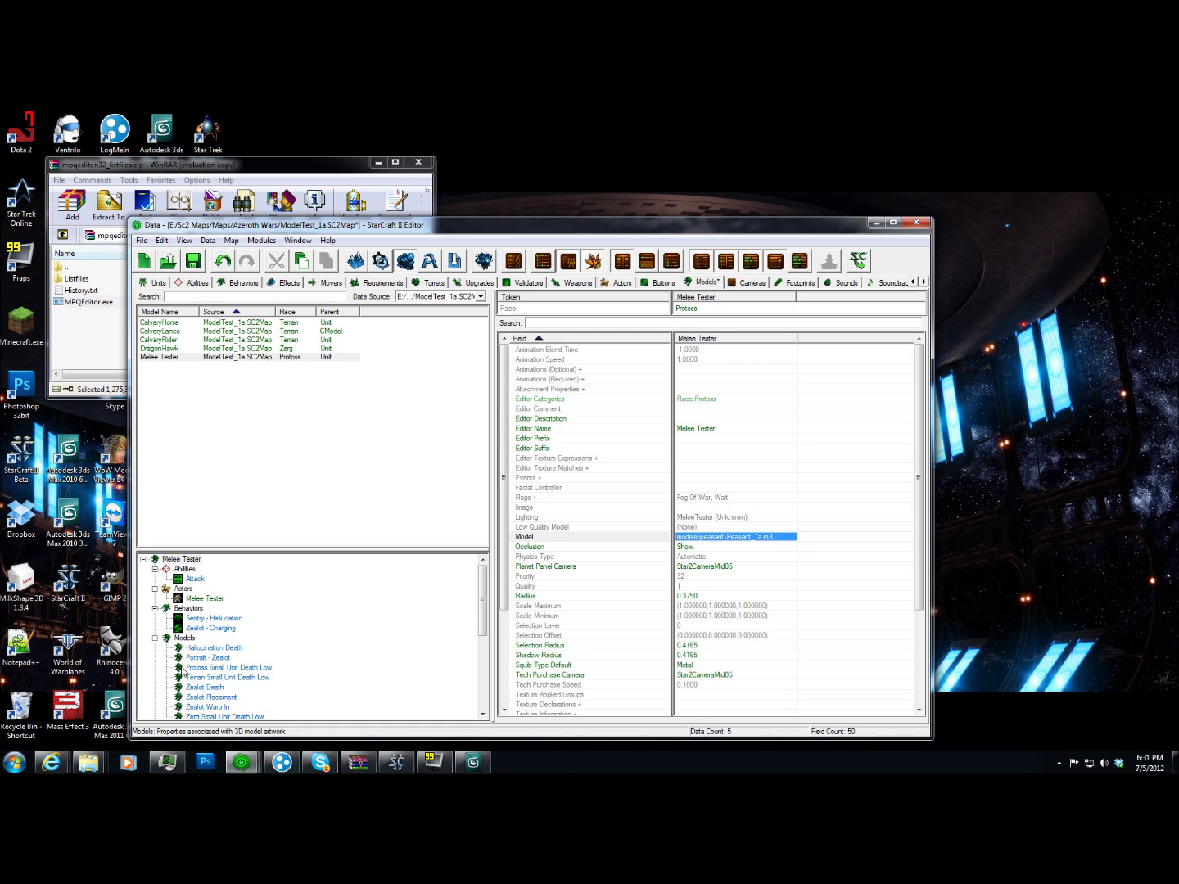
Bring the Terrain window forward and zoom around the red and blue peasant test units
{"action": "left_click", "coordinate": [91, 765]}
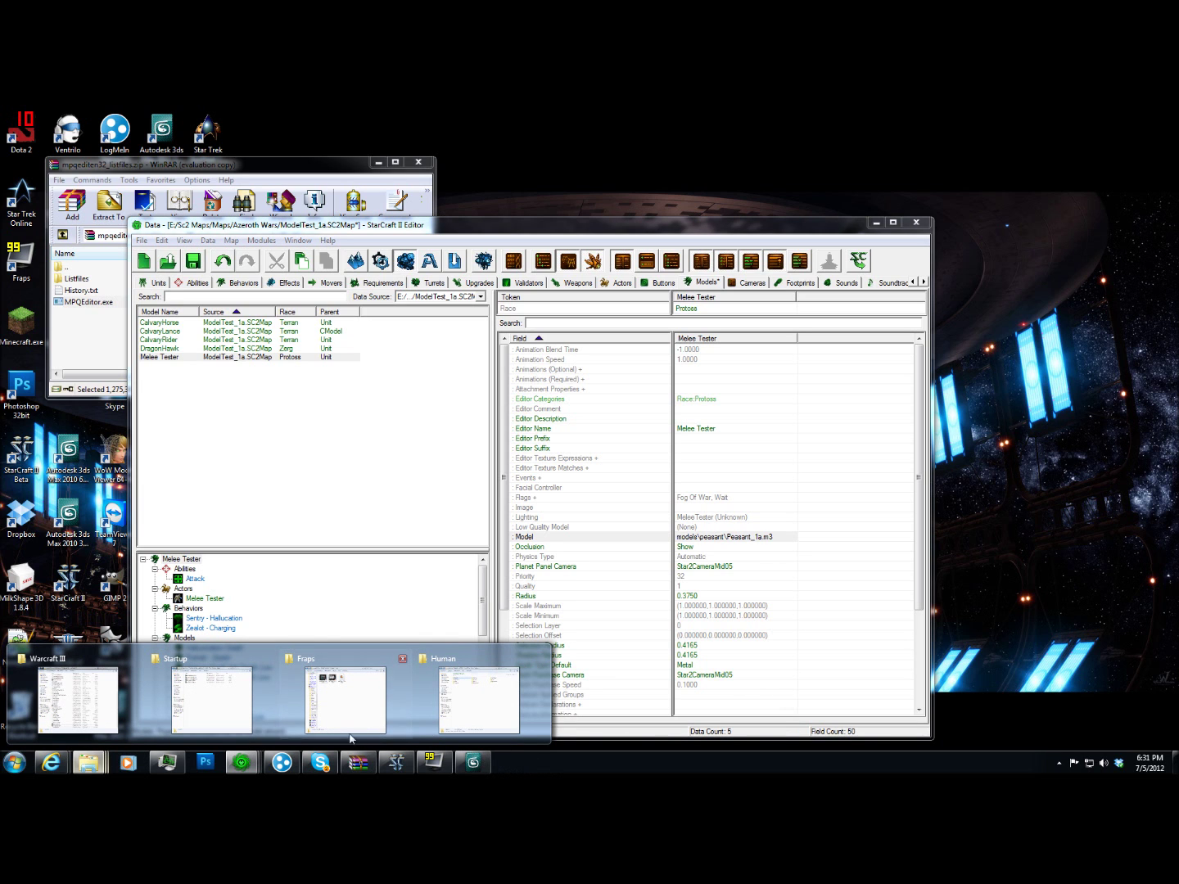
{"action": "mouse_move", "coordinate": [261, 763]}
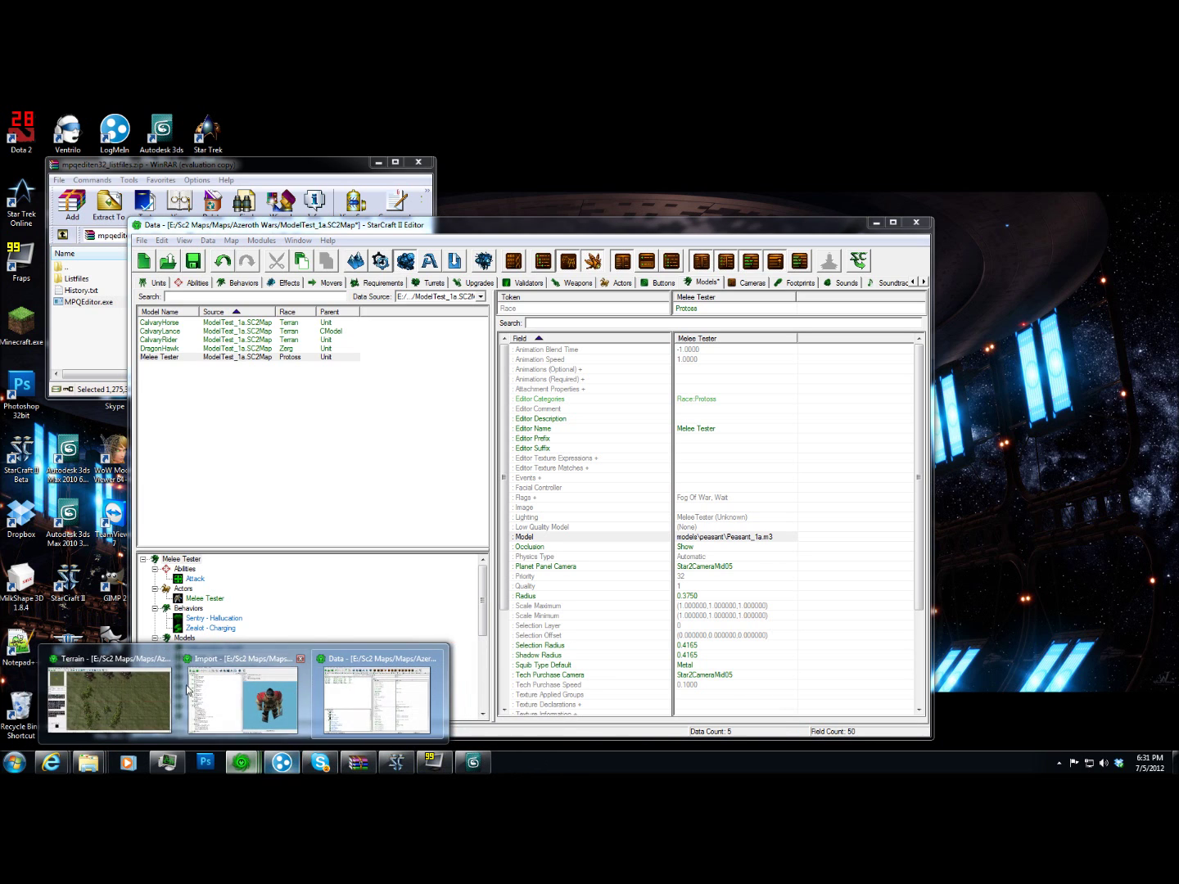
{"action": "left_click", "coordinate": [78, 698]}
{"action": "scroll", "coordinate": [545, 516], "scroll_direction": "down", "scroll_amount": 3}
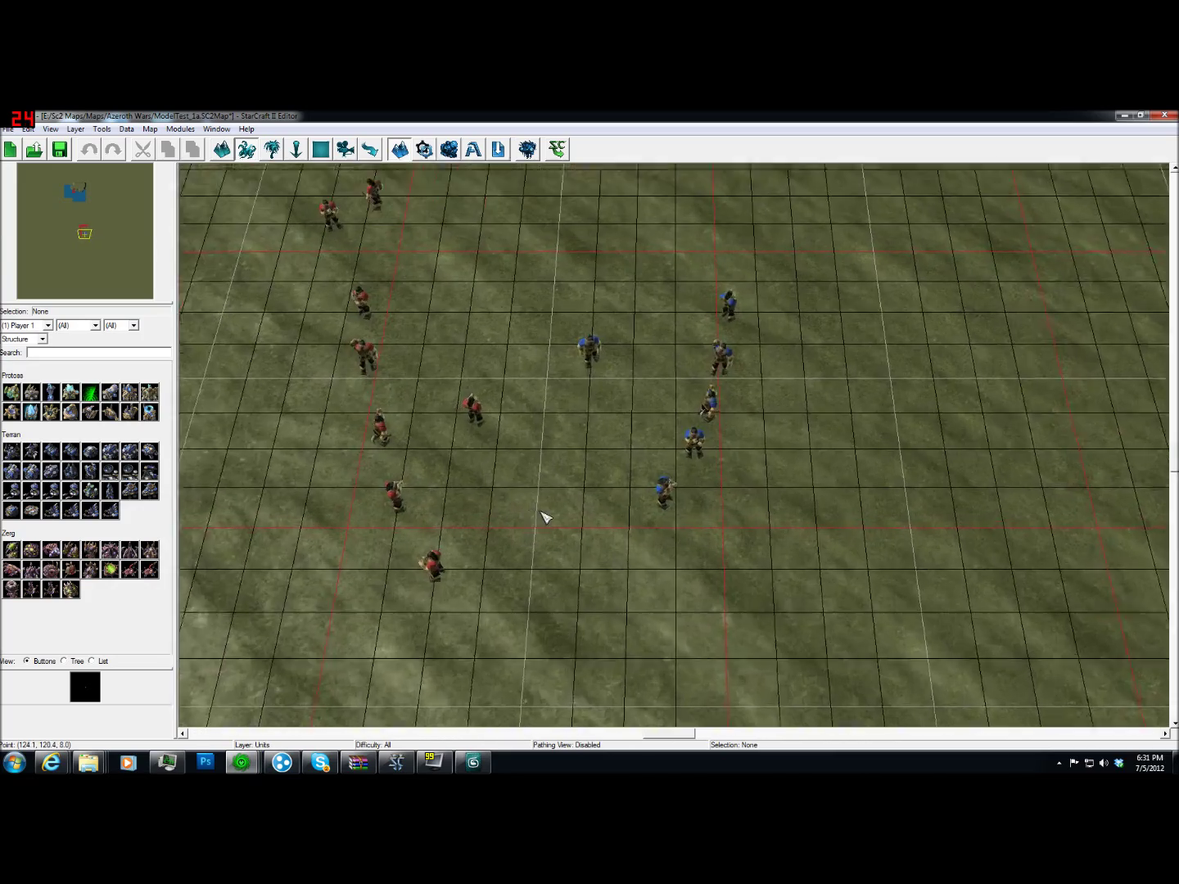
{"action": "scroll", "coordinate": [458, 451], "scroll_direction": "up", "scroll_amount": 3}
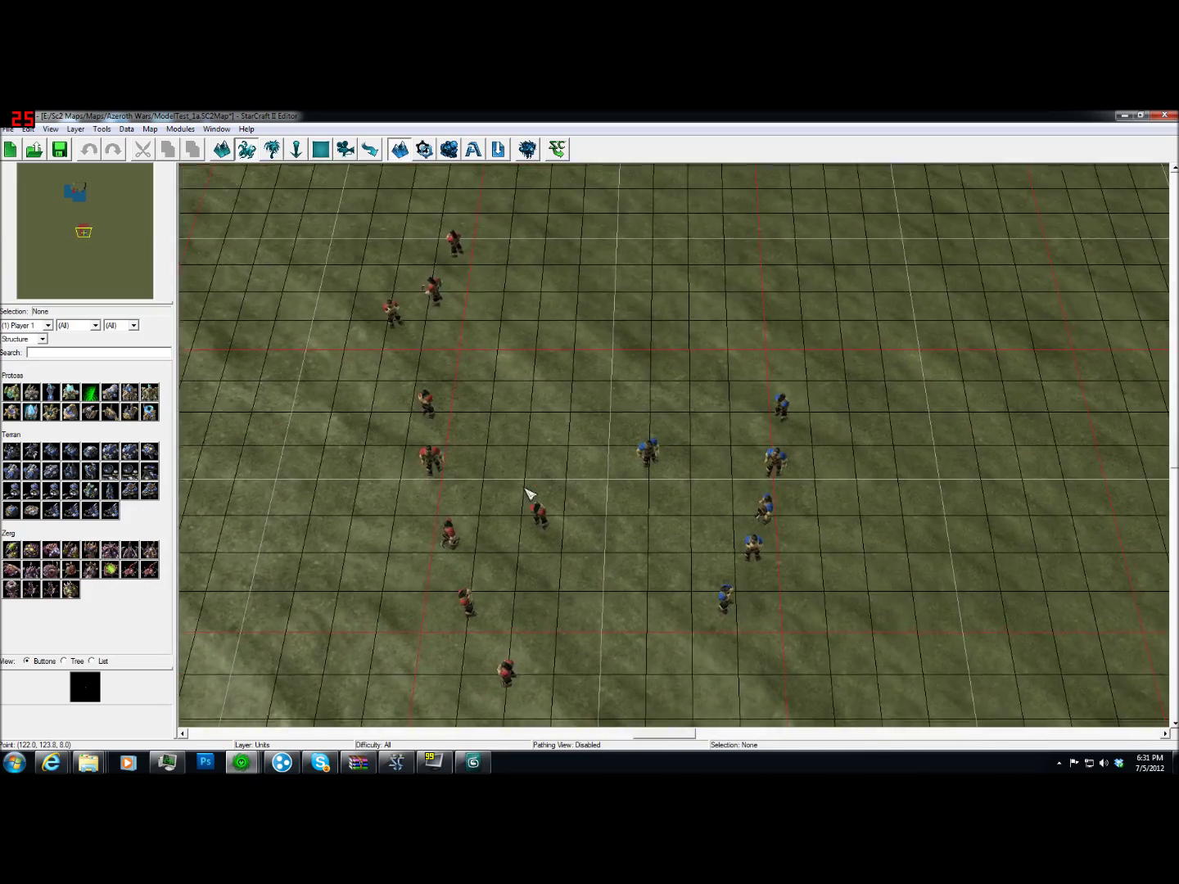
{"action": "scroll", "coordinate": [529, 494], "scroll_direction": "down", "scroll_amount": 4}
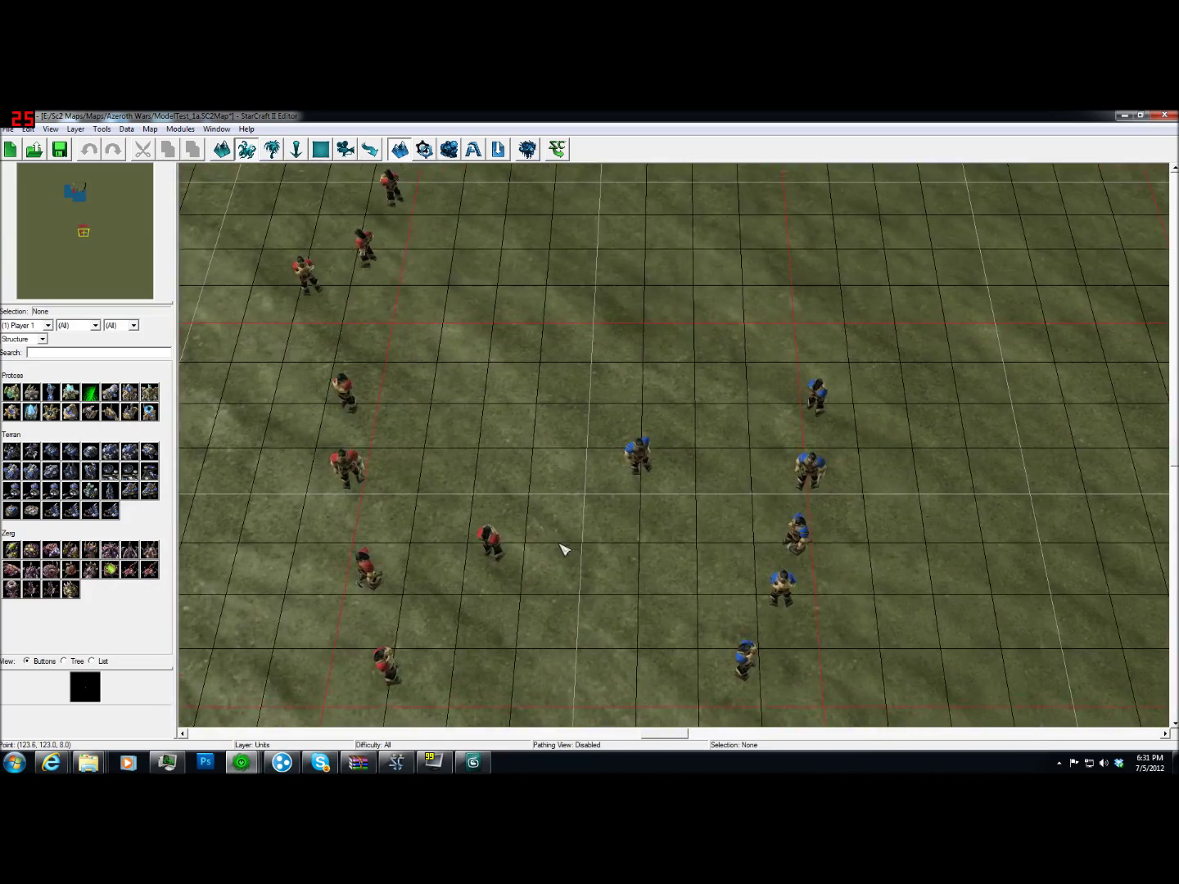
{"action": "scroll", "coordinate": [594, 440], "scroll_direction": "up", "scroll_amount": 4}
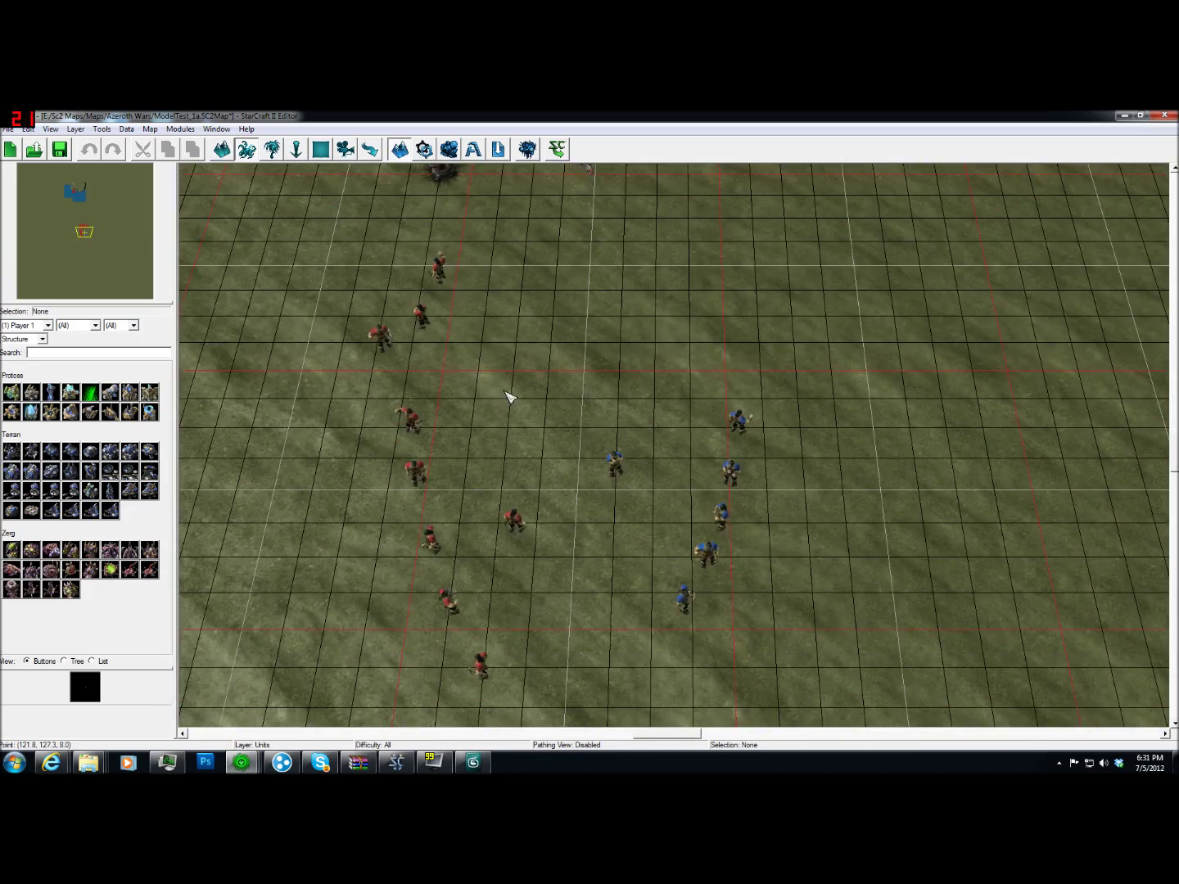